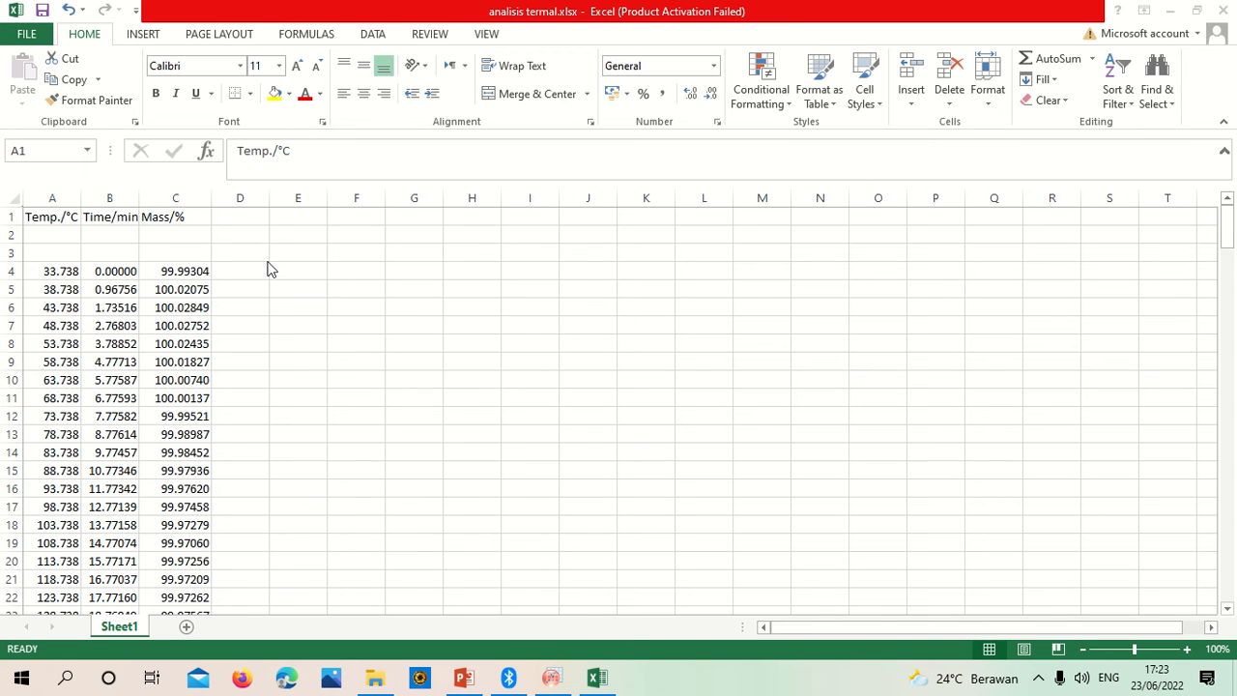
left_click(51, 222)
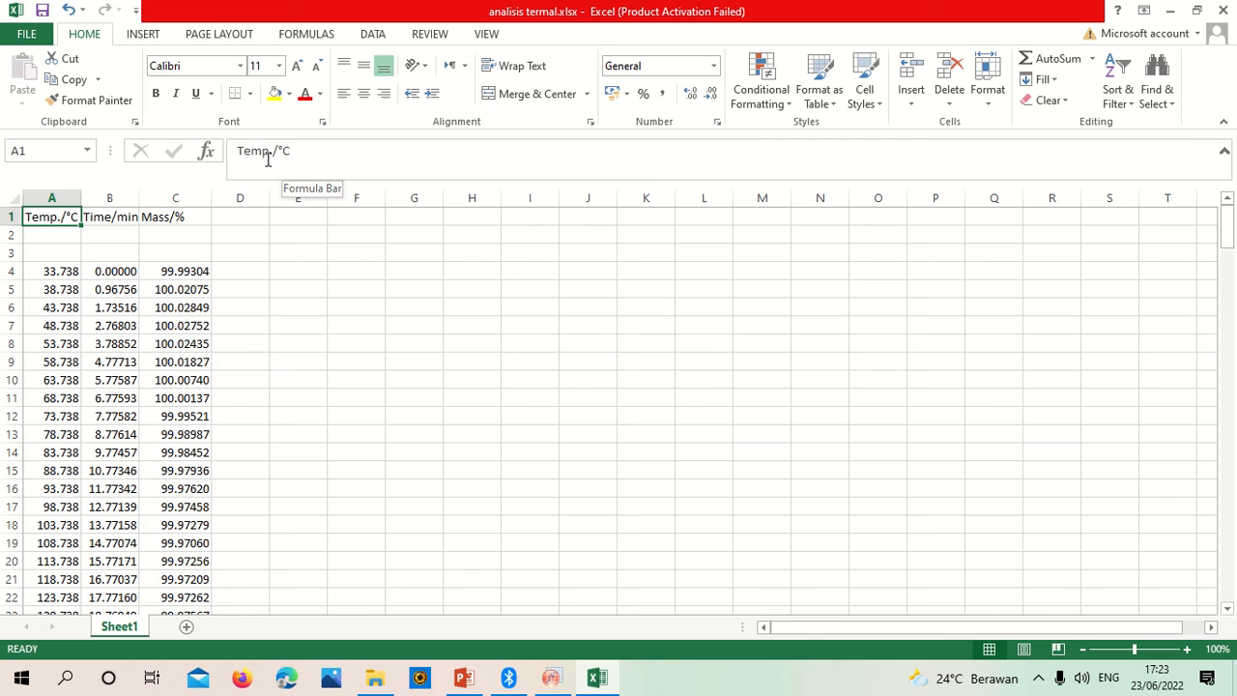
left_click(114, 221)
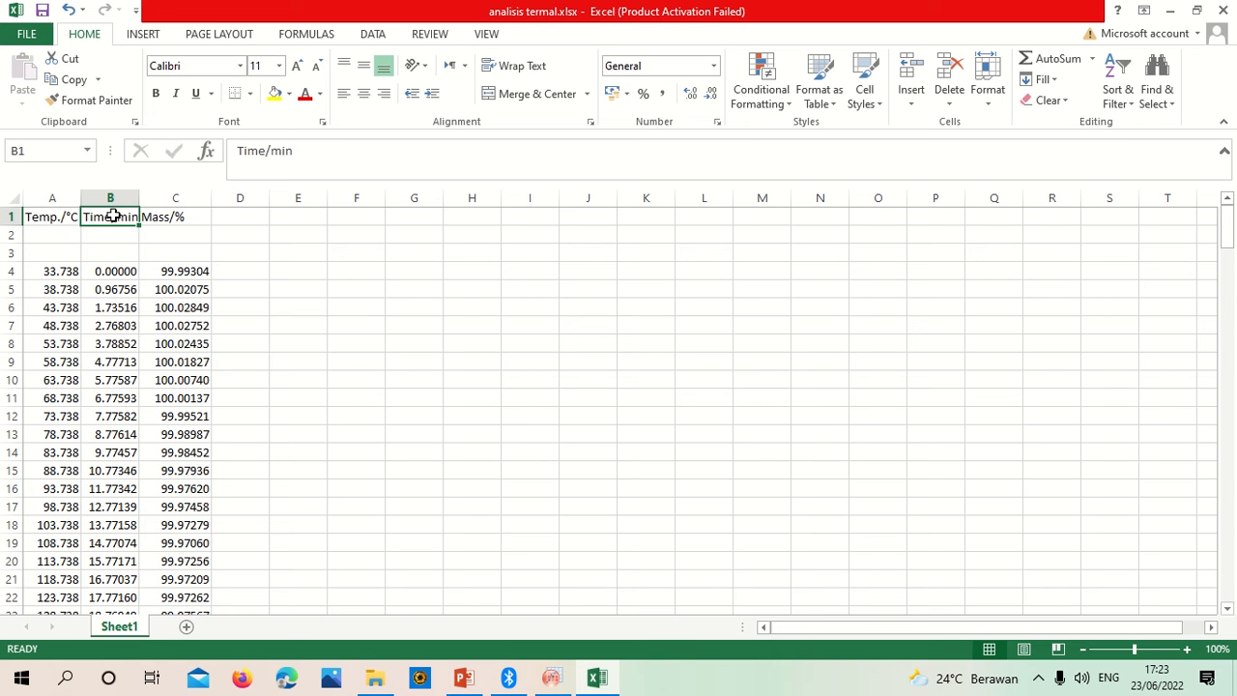
left_click(168, 216)
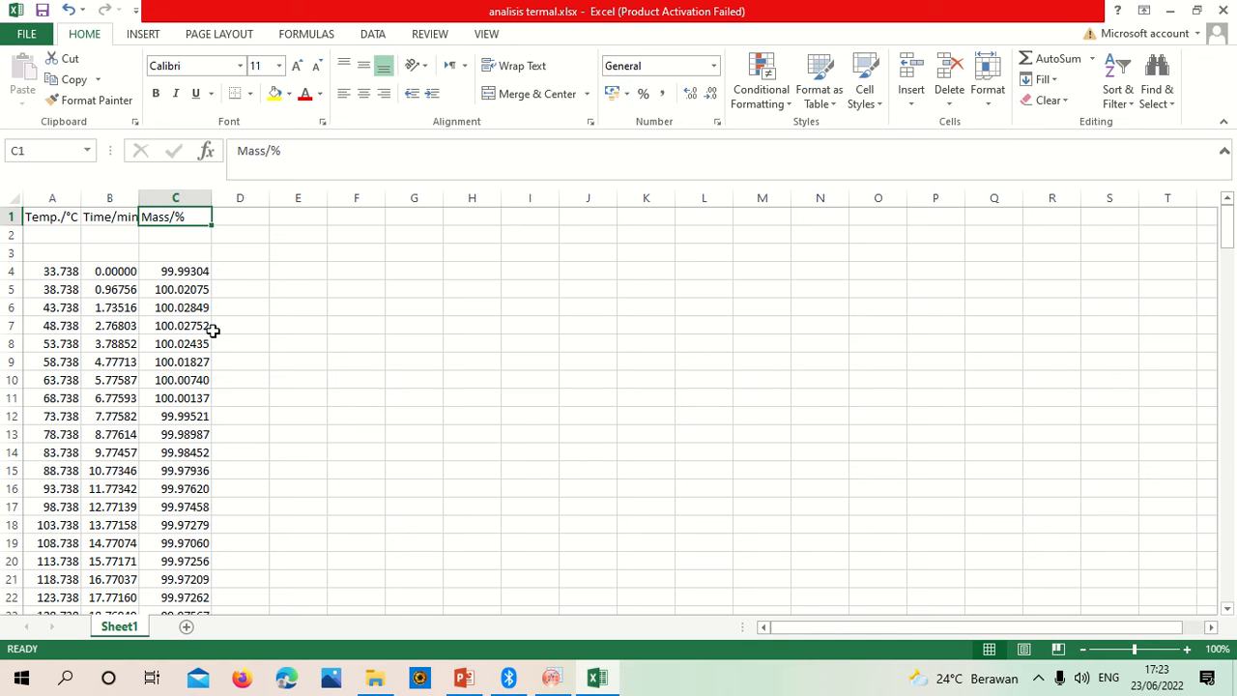
Copy the Temp./°C column from the Excel sheet and paste it into column A(X) of Book1 in OriginPro.
left_click(47, 197)
key("ctrl+c")
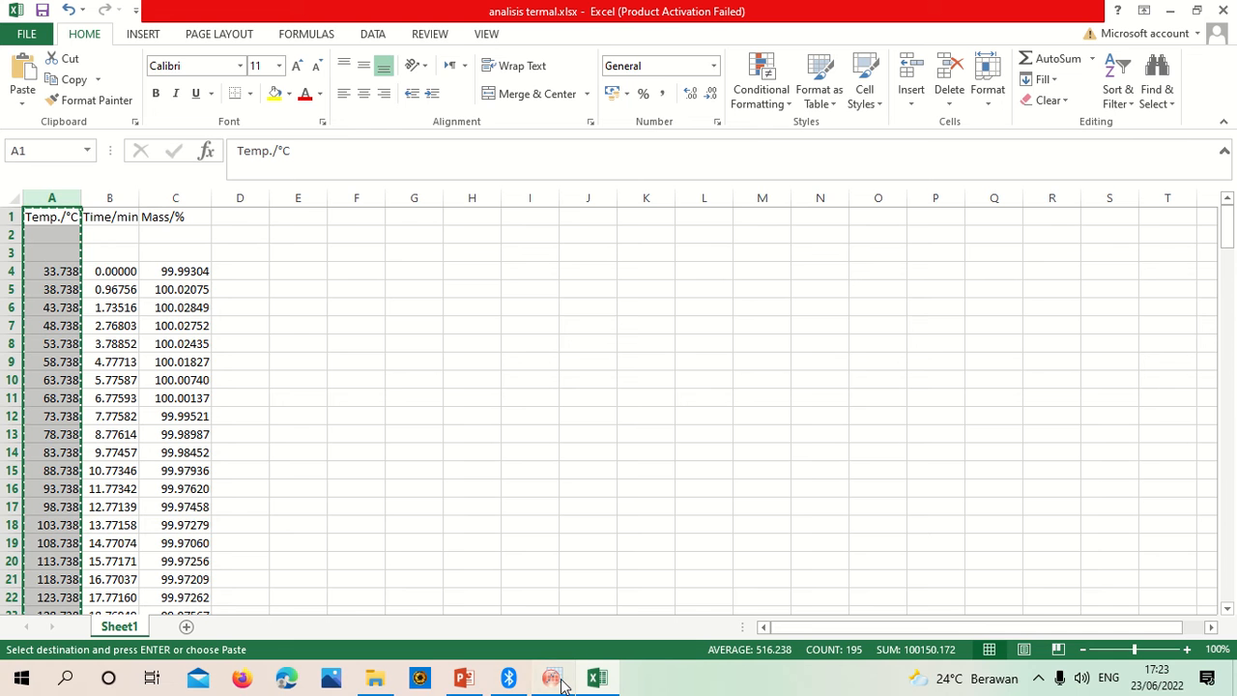
left_click(559, 681)
left_click(138, 106)
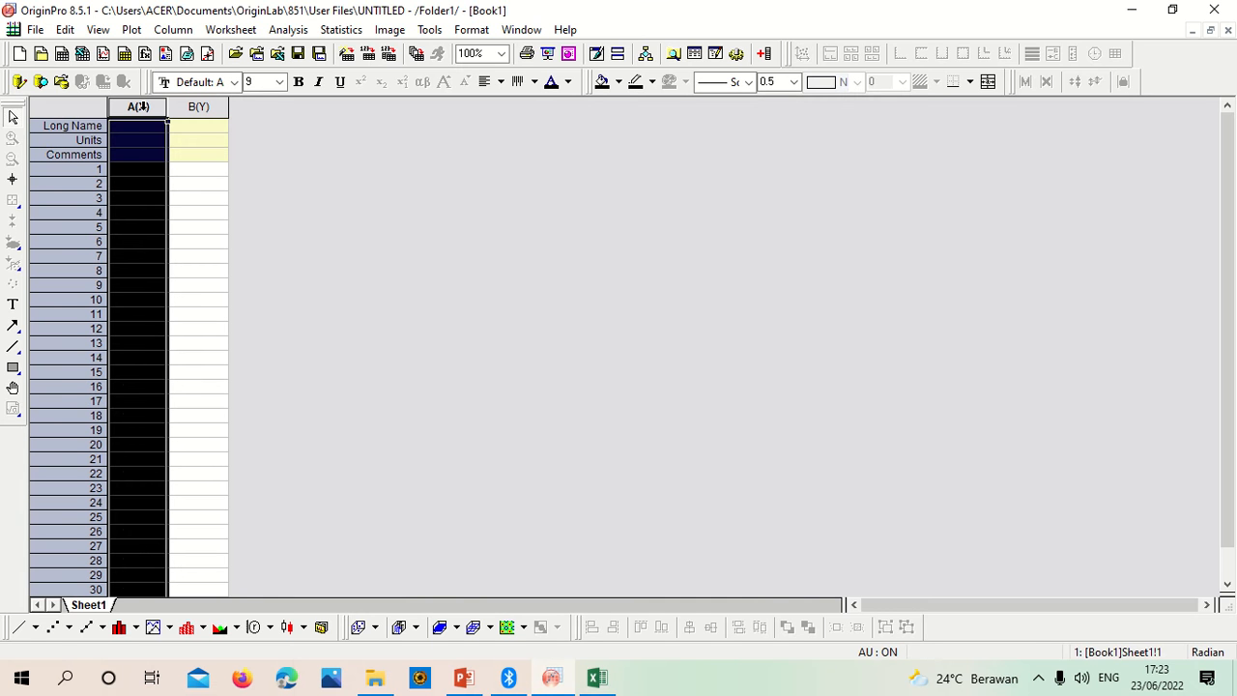
key("ctrl+v")
Copy the Mass/% column from the Excel sheet and paste it into column B(Y) of Book1 in OriginPro.
left_click(596, 679)
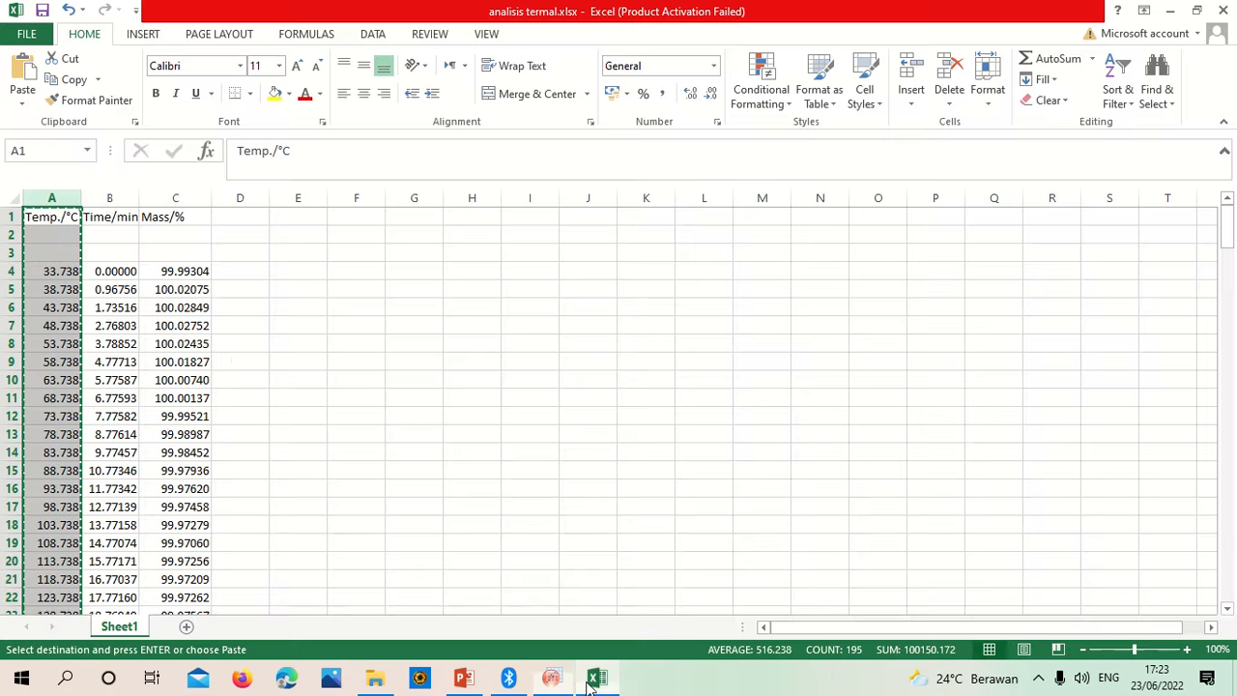
left_click(156, 196)
key("ctrl+c")
left_click(553, 679)
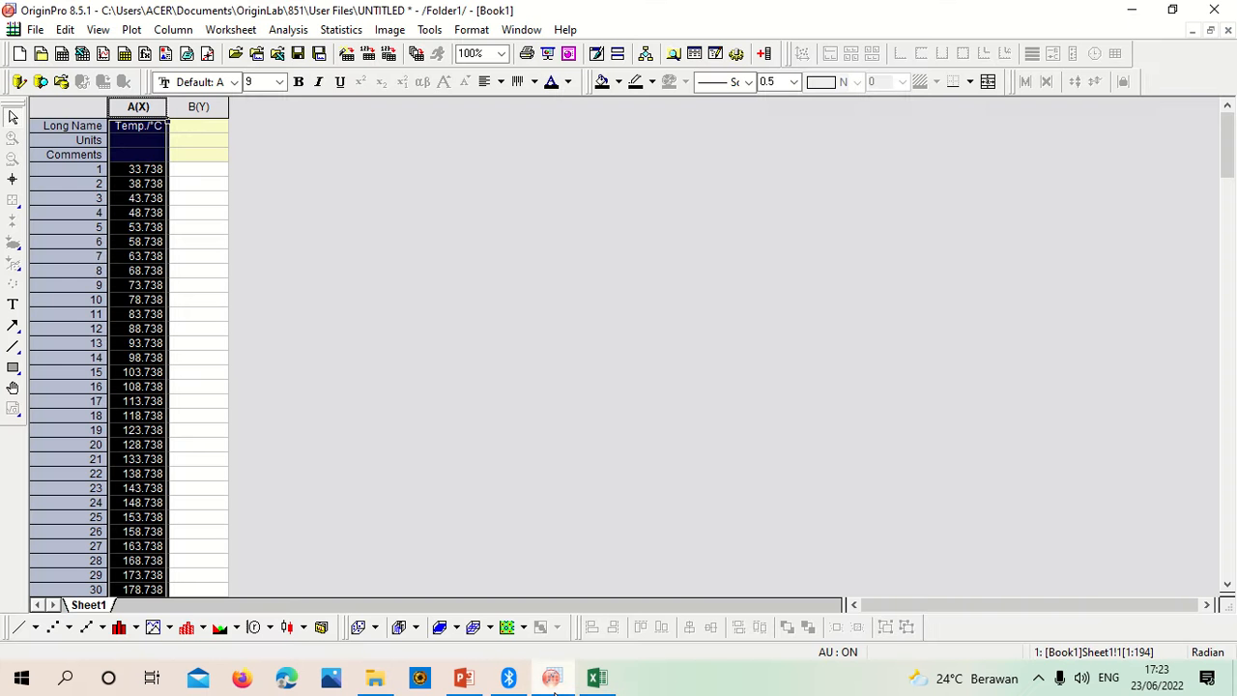
left_click(198, 107)
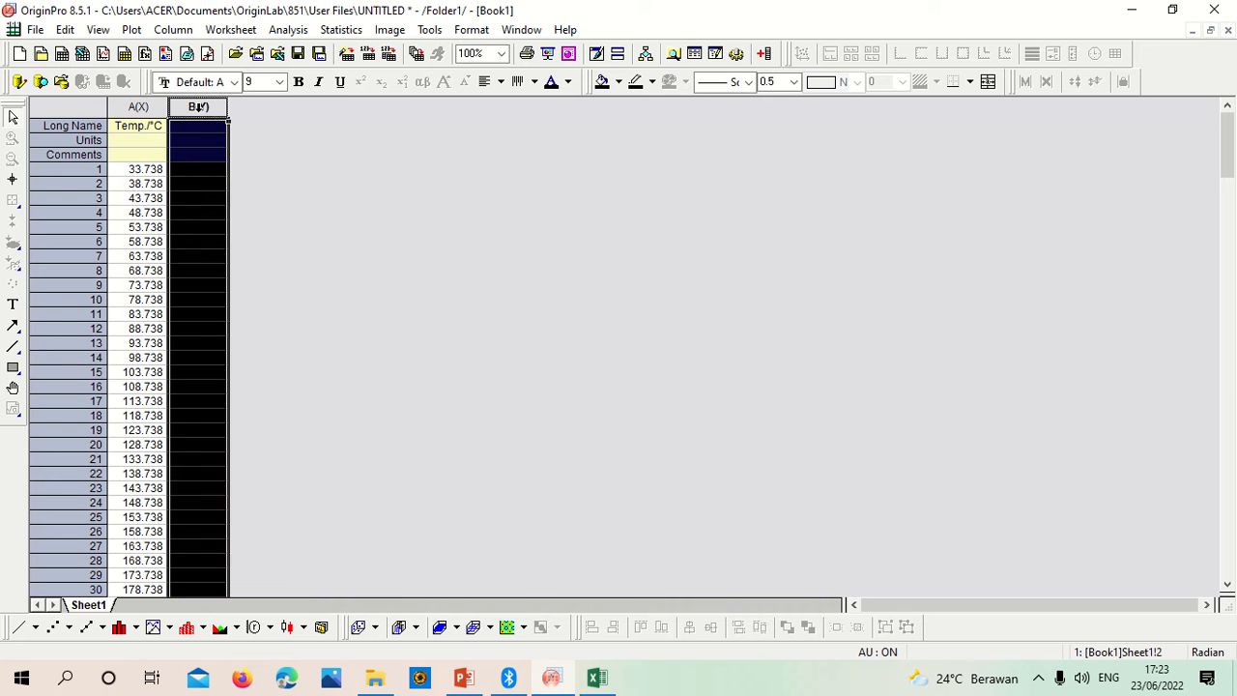
key("ctrl+v")
Plot the Temp./°C and Mass/% columns together as a line graph.
left_click(157, 107)
left_click_drag(156, 107, 214, 108)
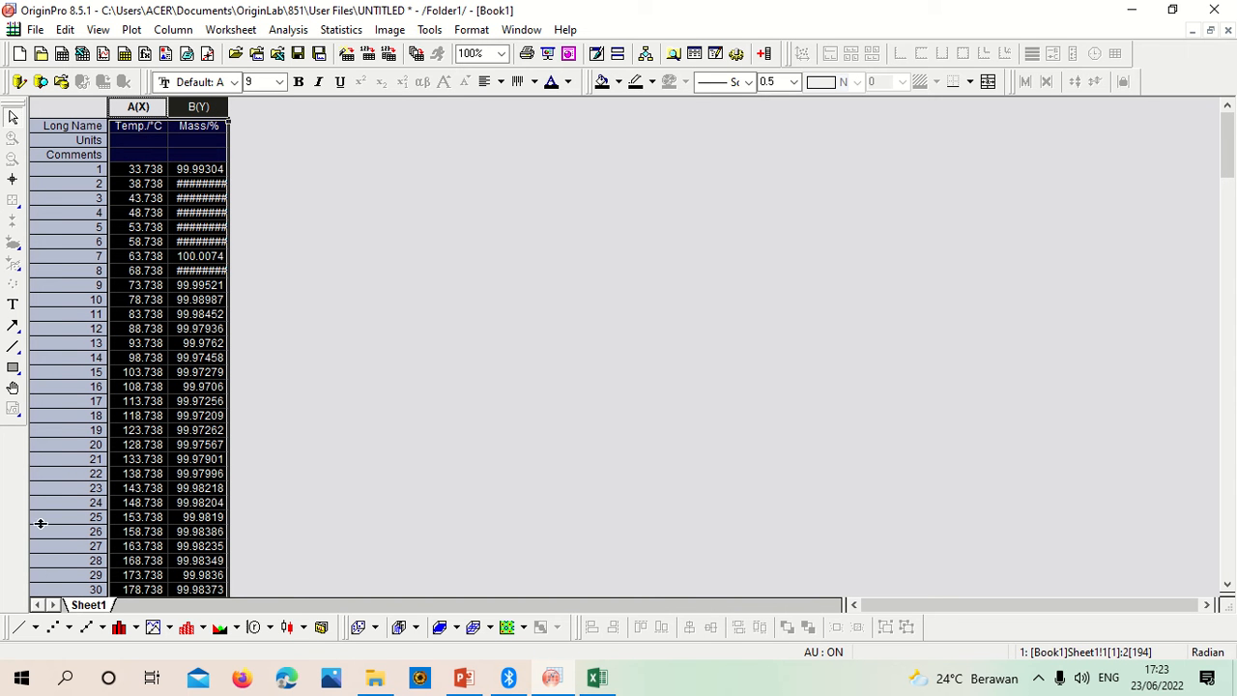
left_click(19, 625)
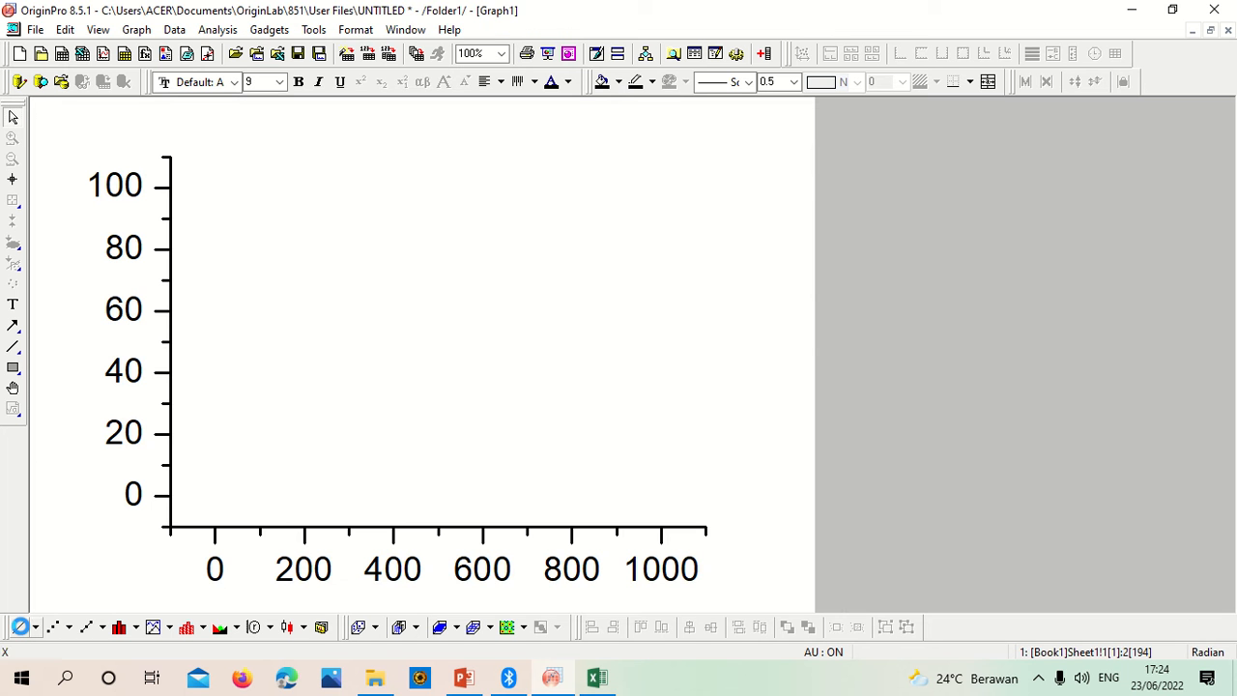
left_click(630, 445)
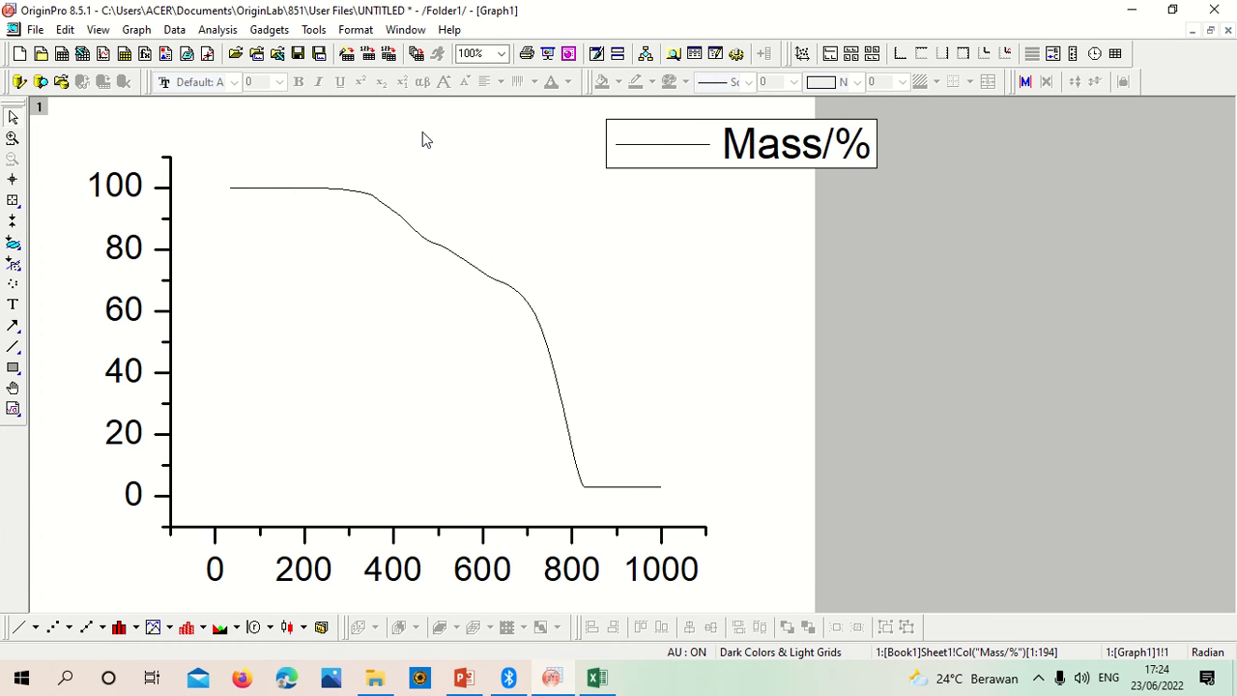
Add a top X and right Y axis layer to the graph, and delete its axis titles and tick labels.
left_click(964, 60)
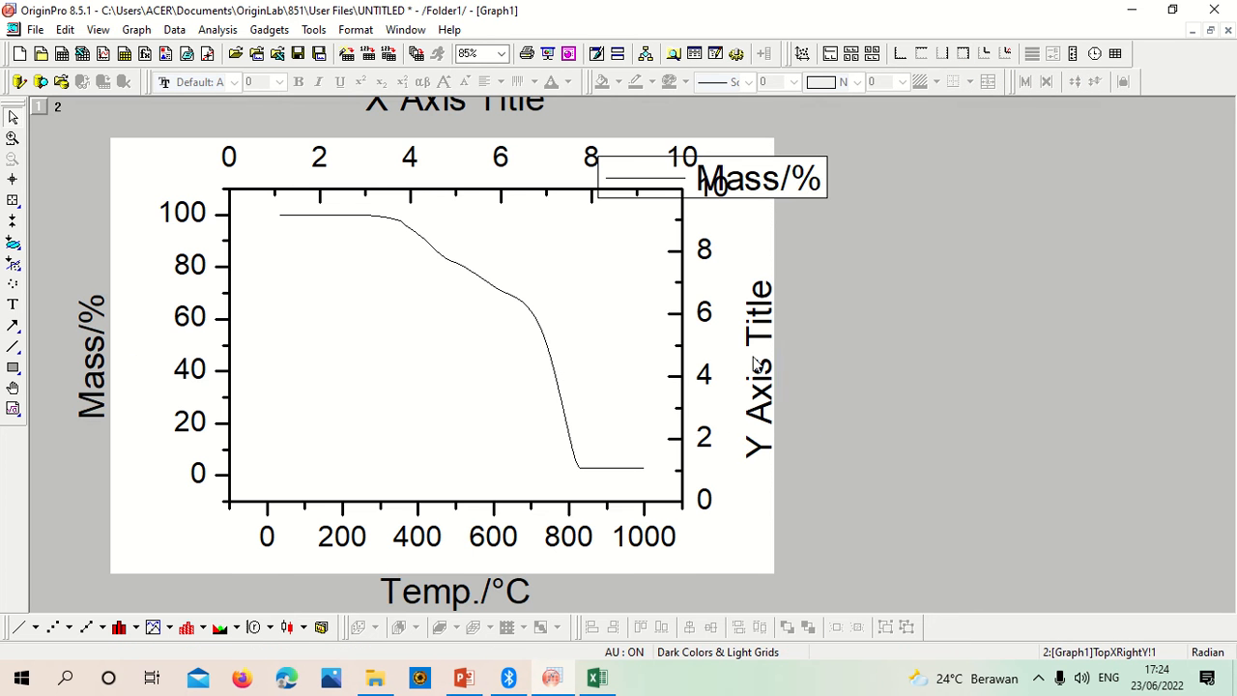
left_click(491, 108)
key("Delete")
left_click(499, 157)
key("Delete")
left_click(703, 300)
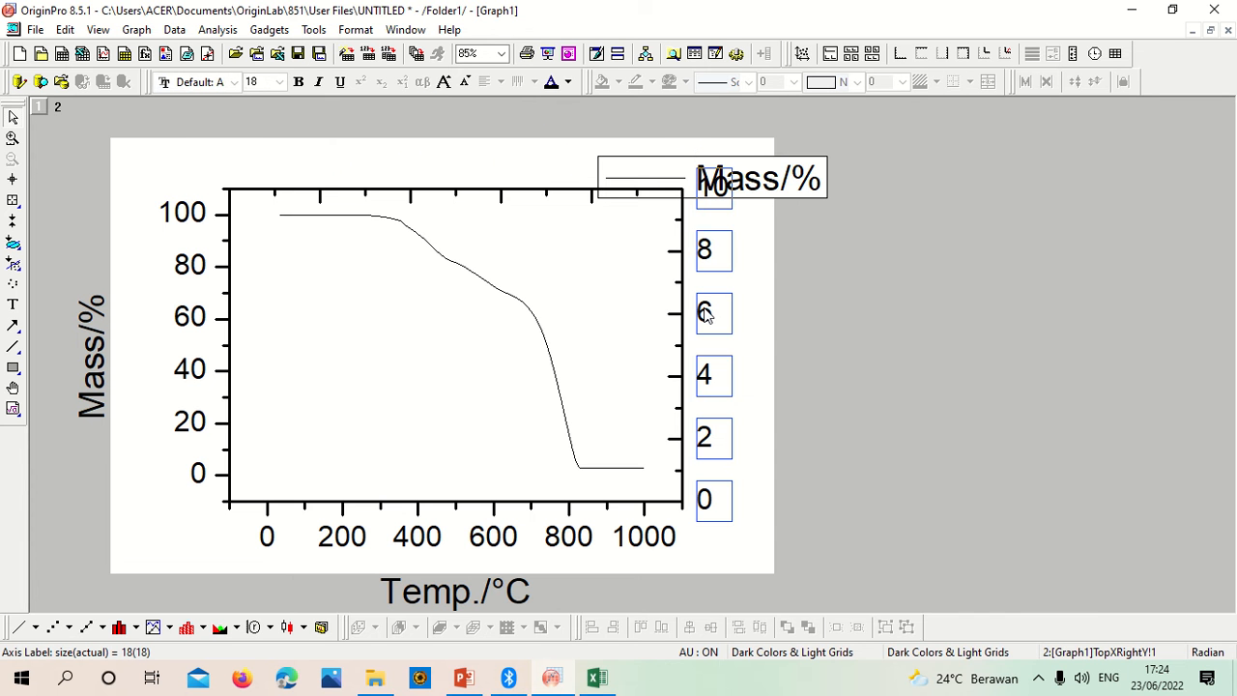
key("Delete")
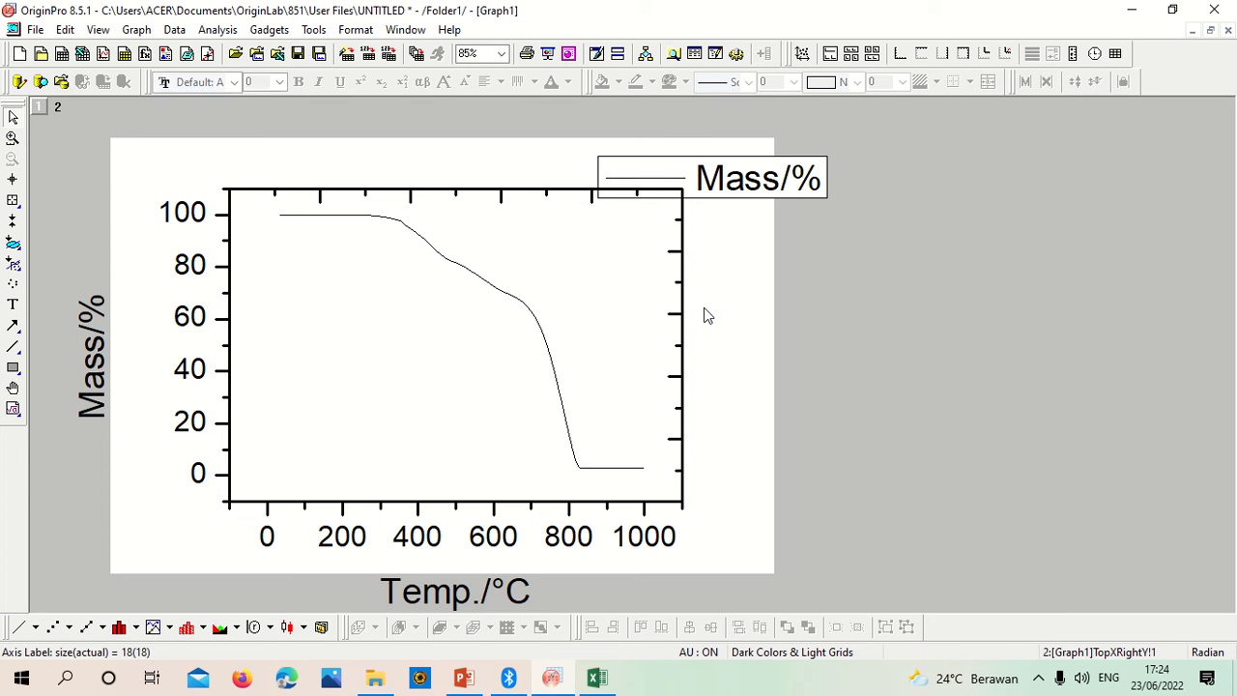
Set the Mass/% curve's line width to 1.5.
double_click(375, 224)
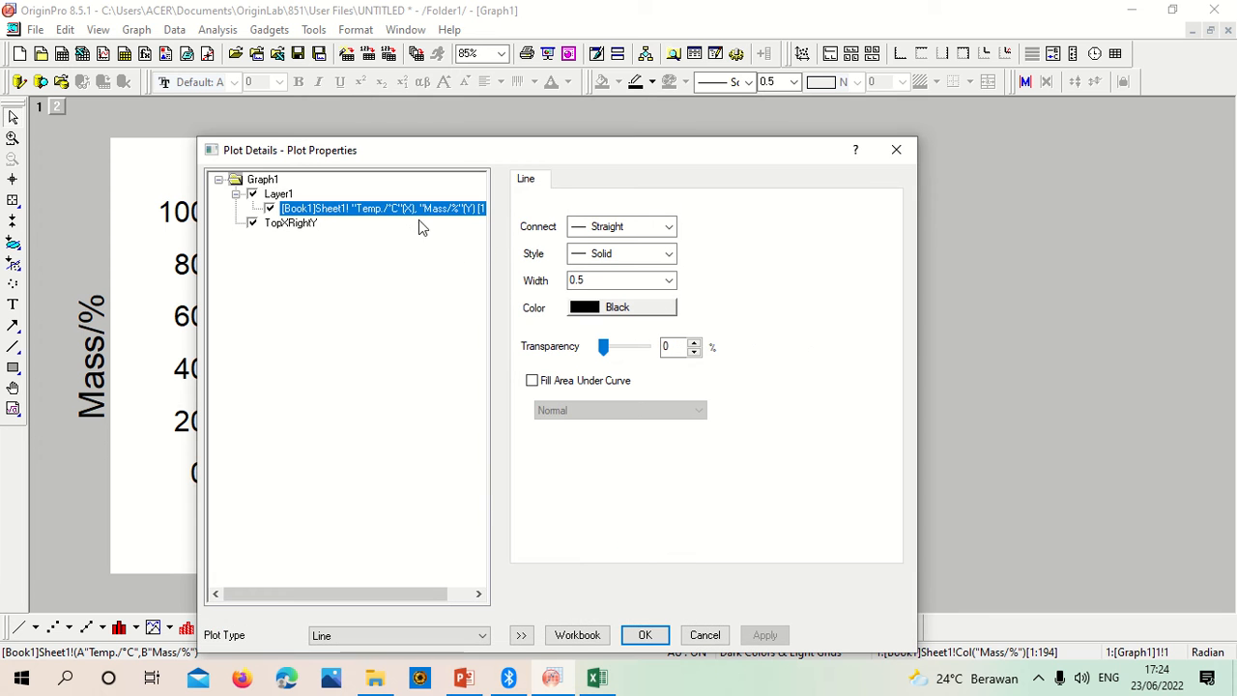
double_click(582, 279)
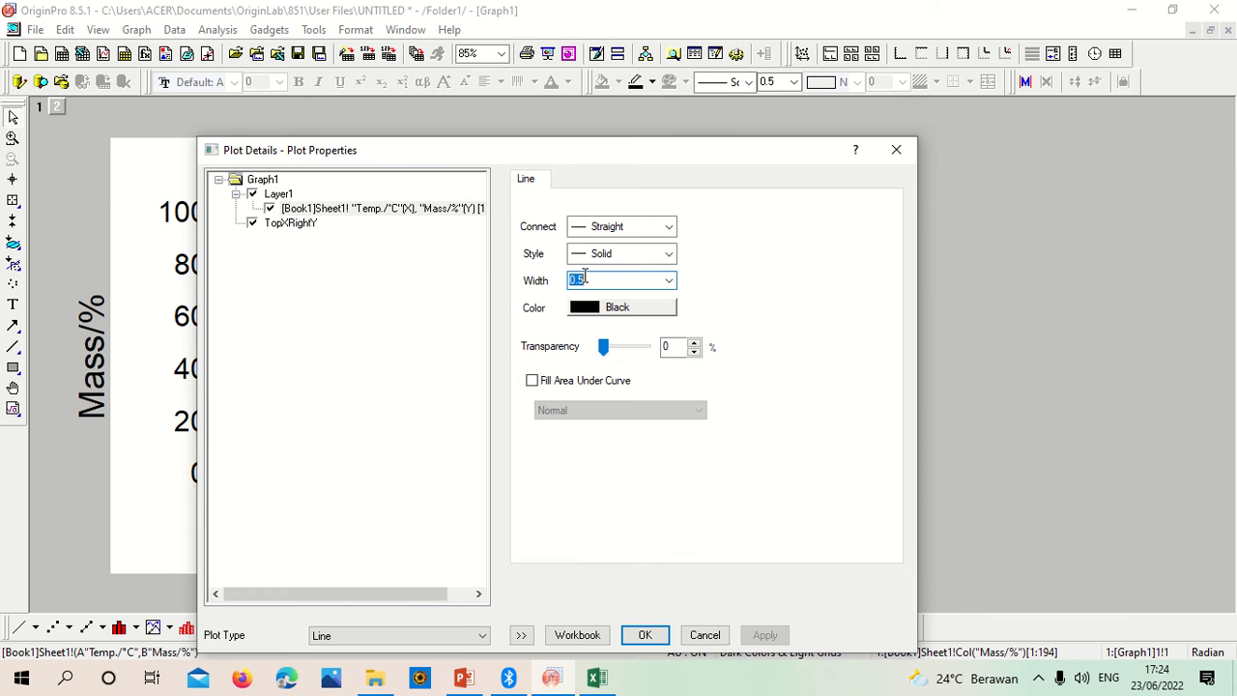
type("1.5")
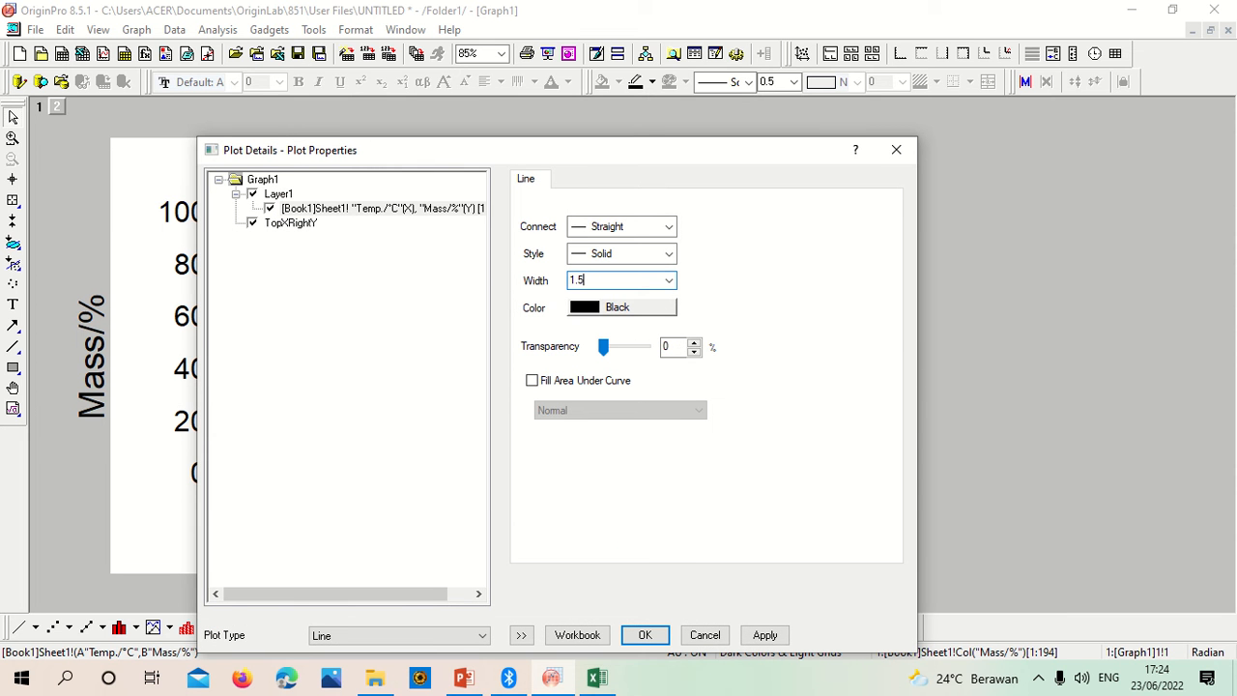
left_click(647, 636)
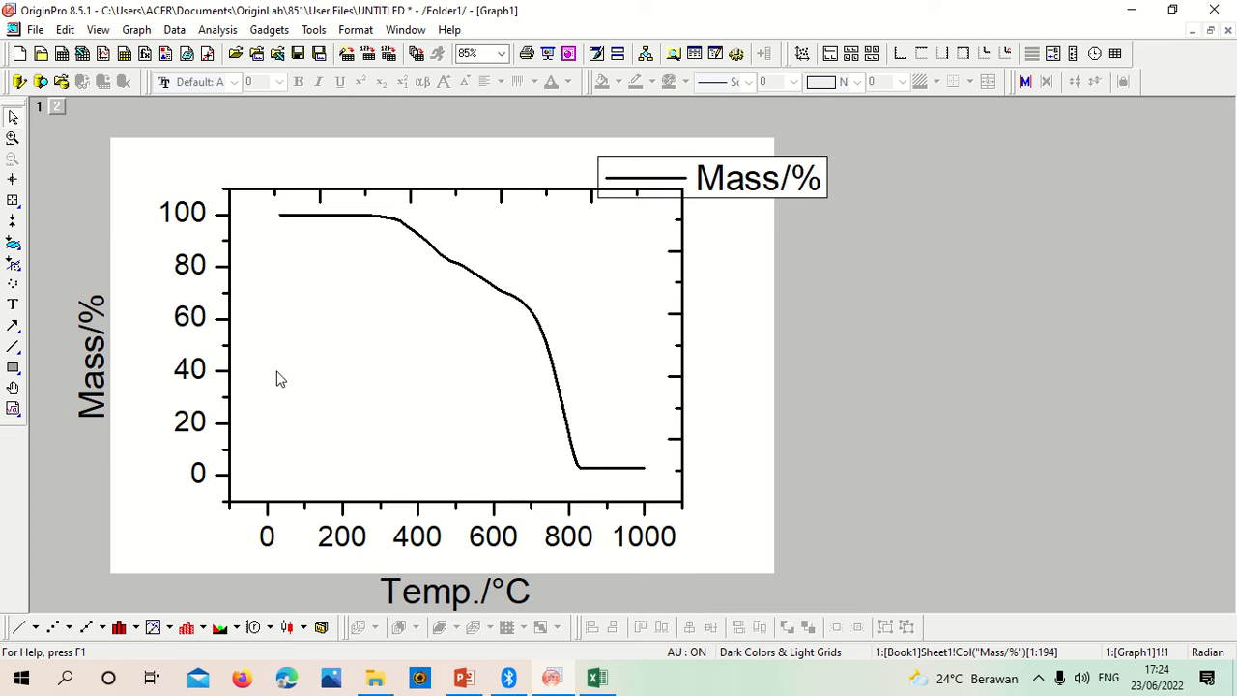
Set the vertical Mass/% axis scale to start from 0.
left_click(230, 420)
right_click(230, 420)
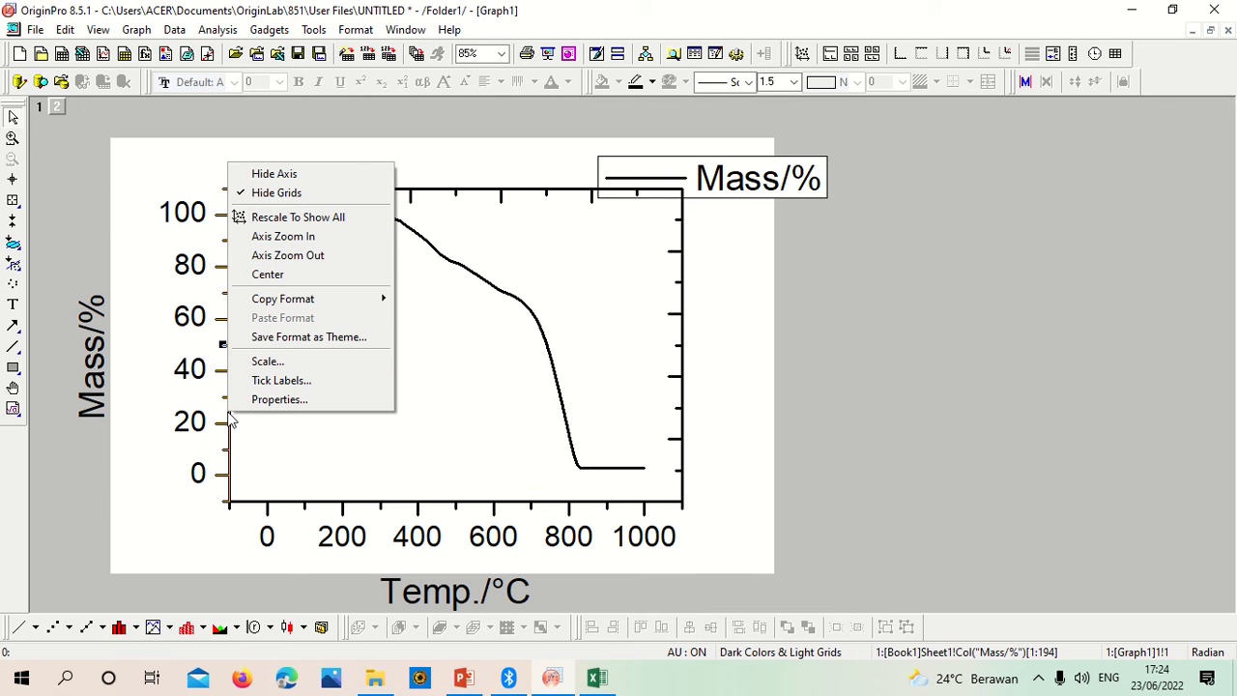
left_click(238, 366)
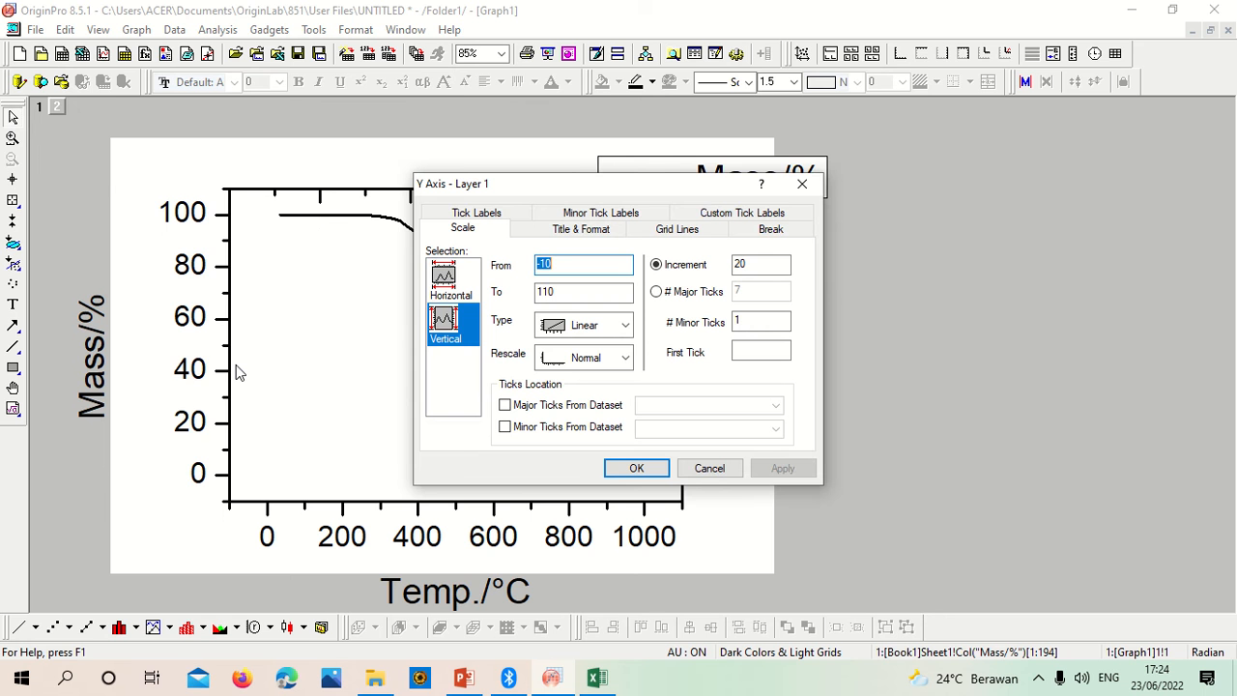
type("0")
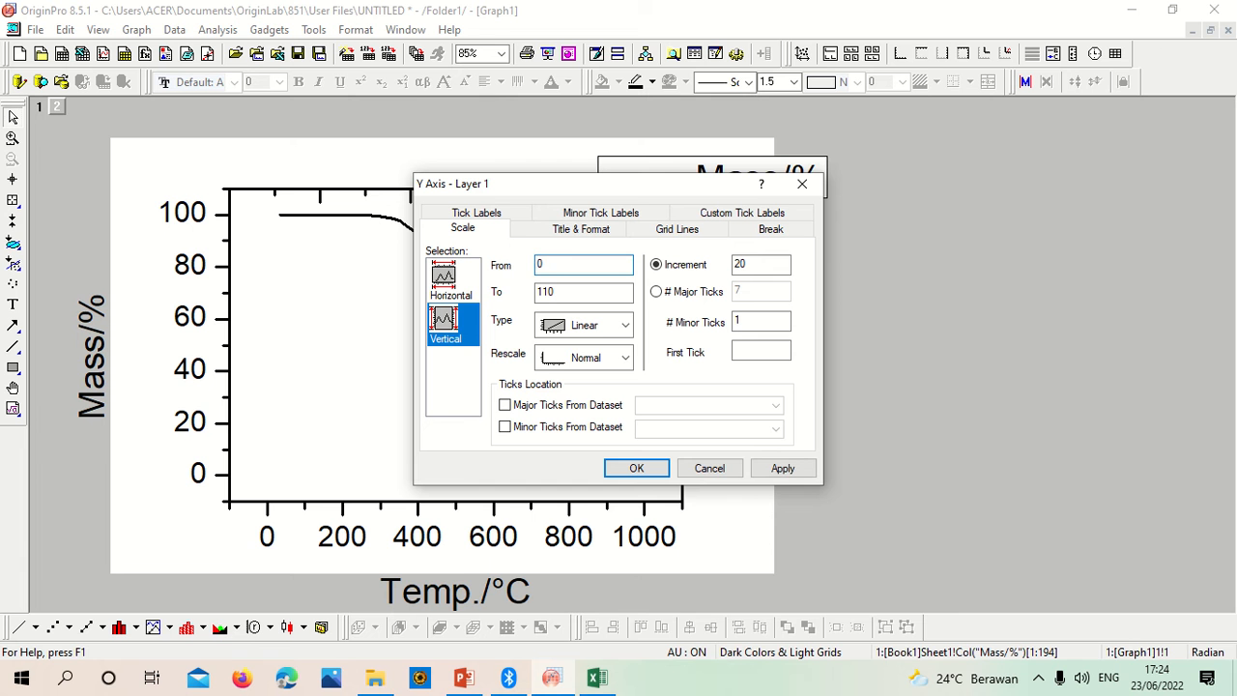
Set the horizontal Temp./°C axis scale to start from 0 and apply the axis settings.
left_click(468, 292)
left_click(566, 262)
key("BackSpace")
key("BackSpace")
key("BackSpace")
key("BackSpace")
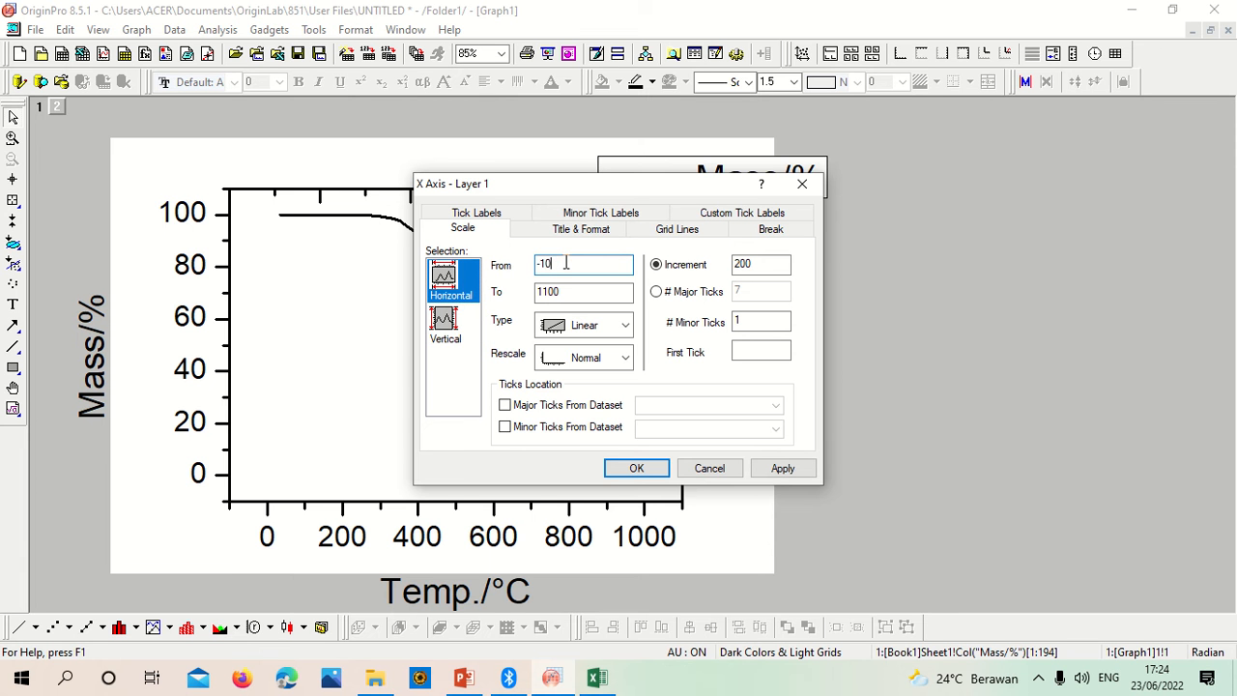
type("0")
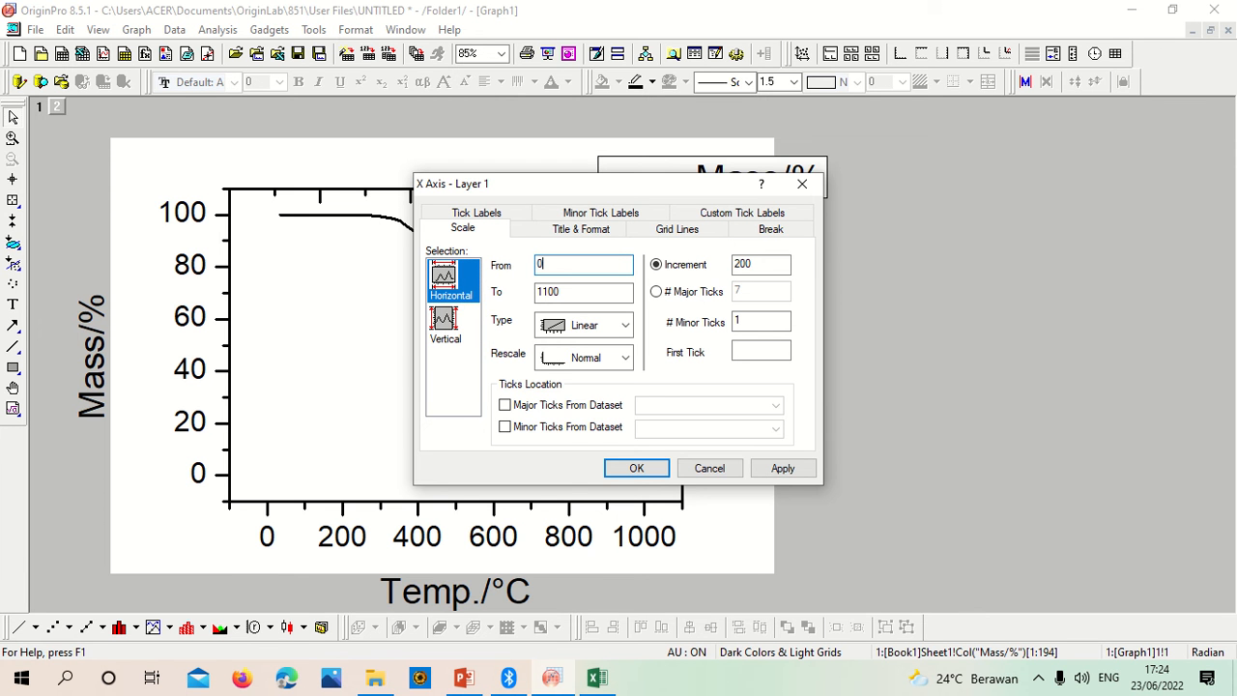
left_click(637, 468)
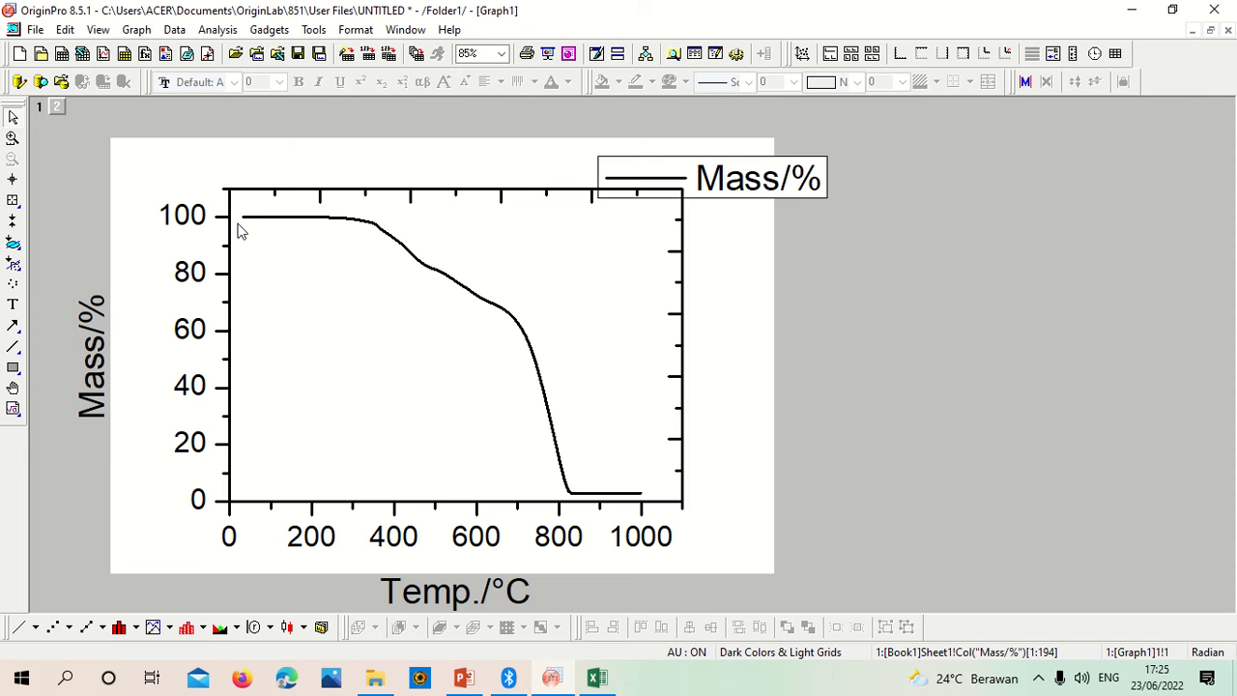
Draw three horizontal lines extending right from the curve's plateaus at about 100, 82 and 68 % mass.
left_click(14, 345)
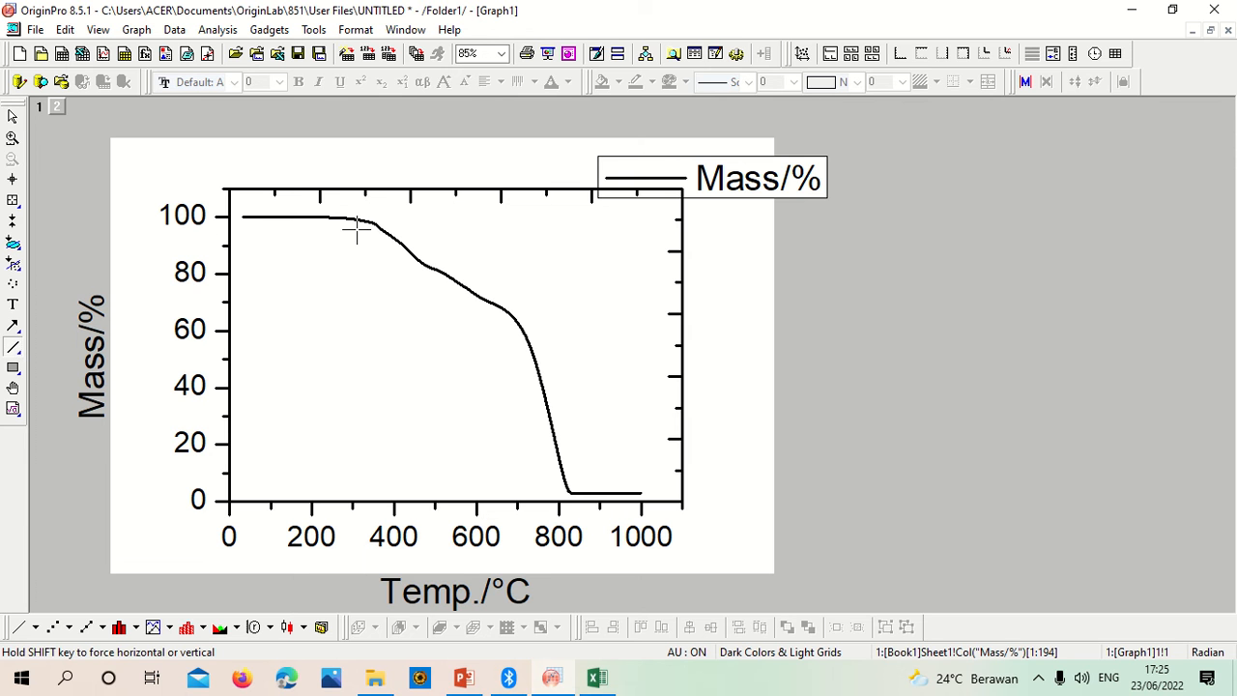
left_click_drag(292, 217, 612, 218)
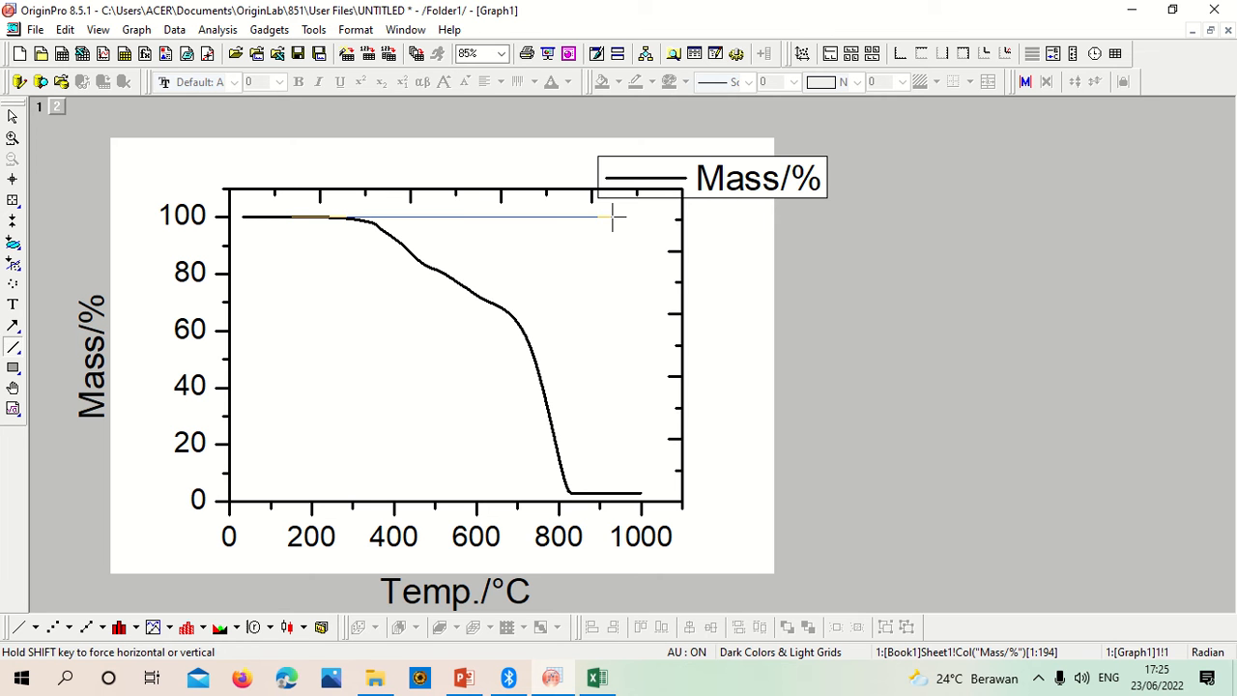
left_click(14, 345)
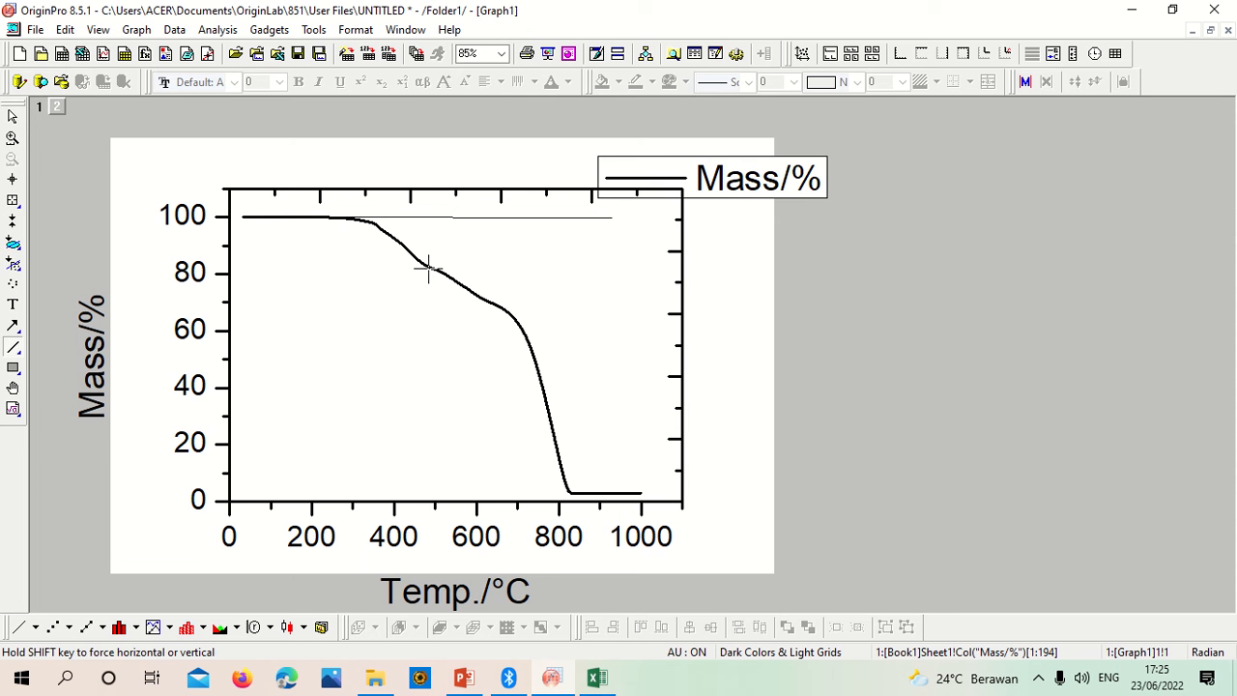
left_click_drag(426, 269, 606, 269)
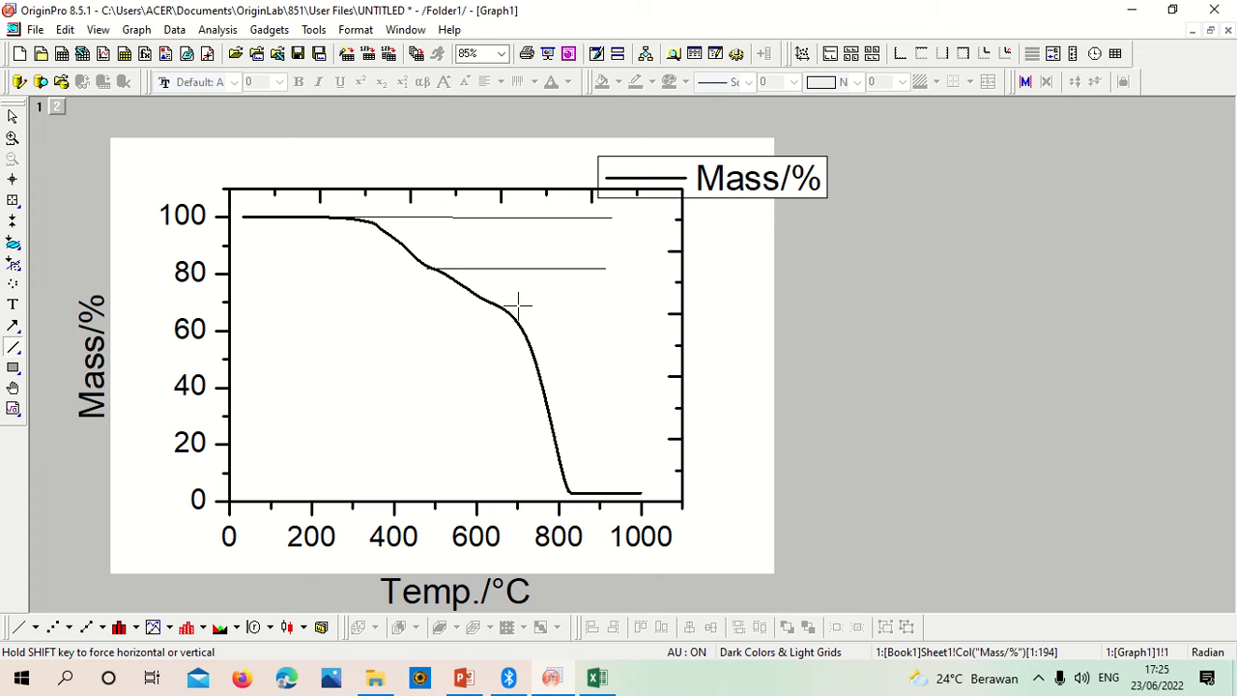
left_click_drag(507, 307, 626, 307)
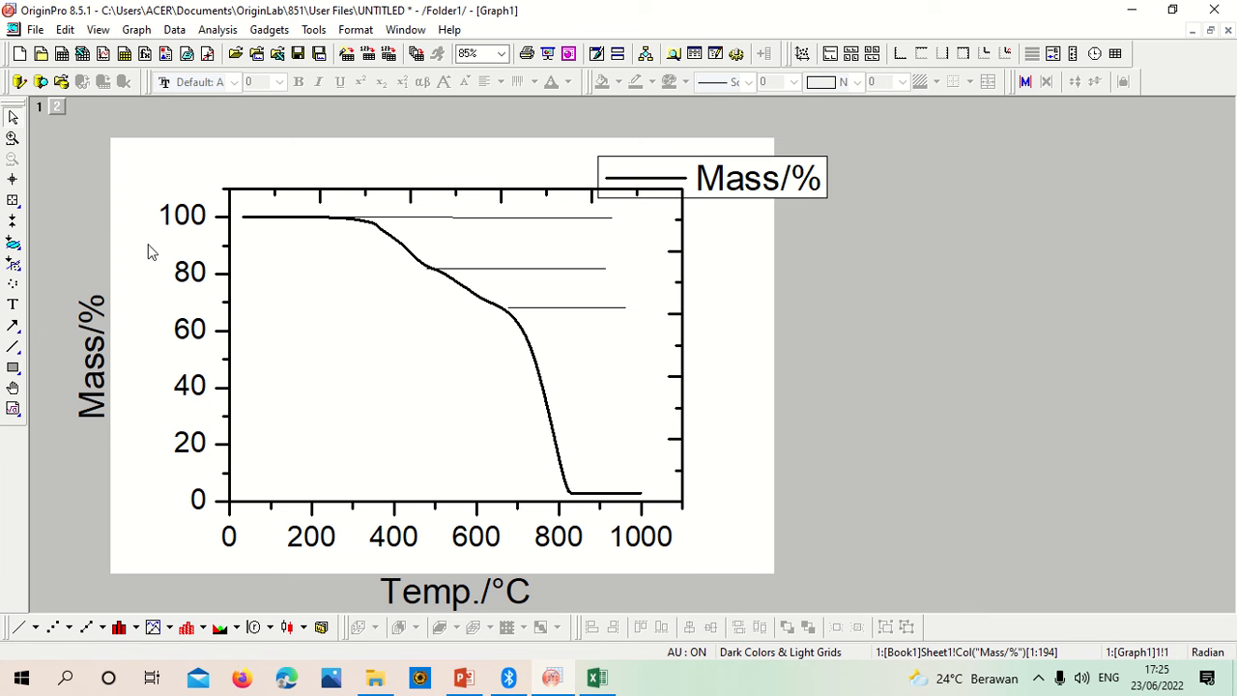
Draw three downward arrows marking the mass drops: between the first and second lines, between the second and third, and from the third to the final plateau.
left_click(14, 327)
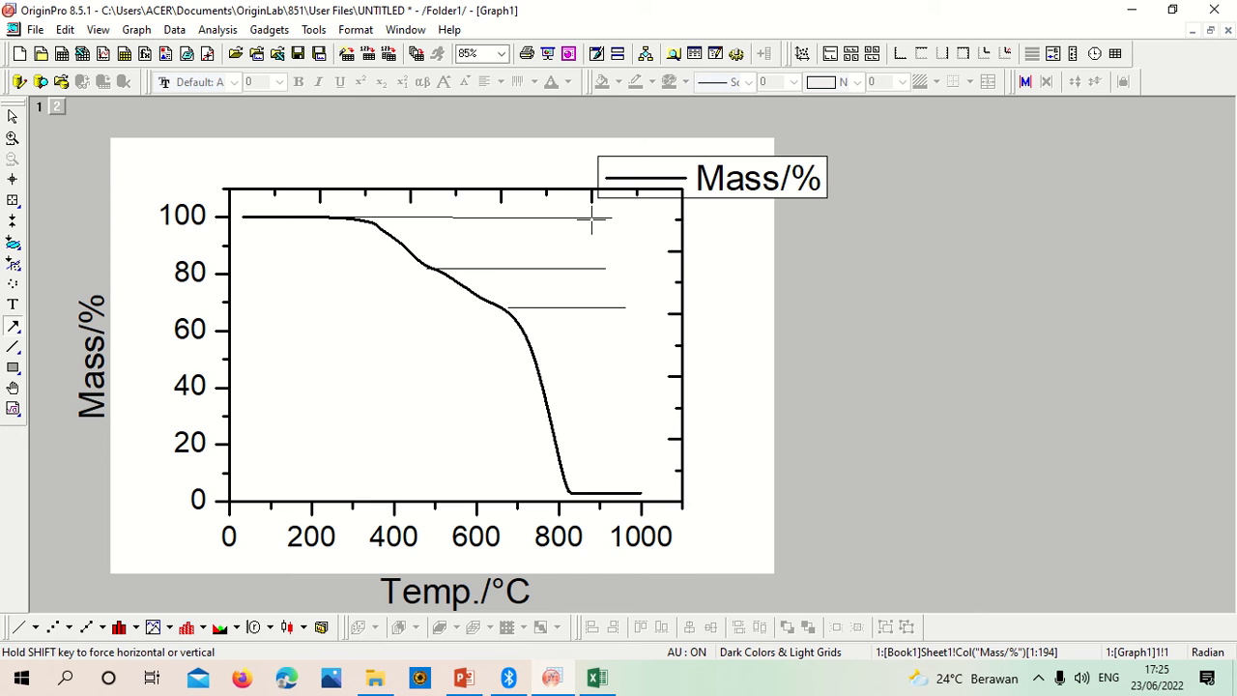
left_click_drag(591, 219, 592, 259)
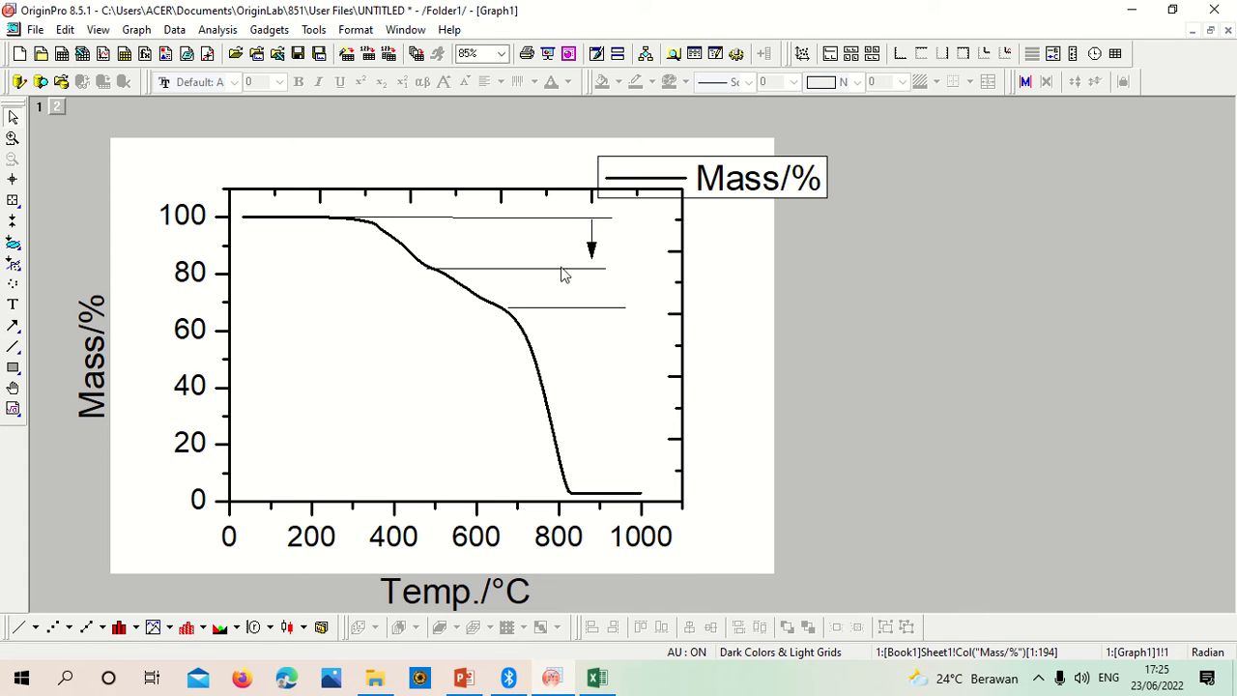
left_click(12, 348)
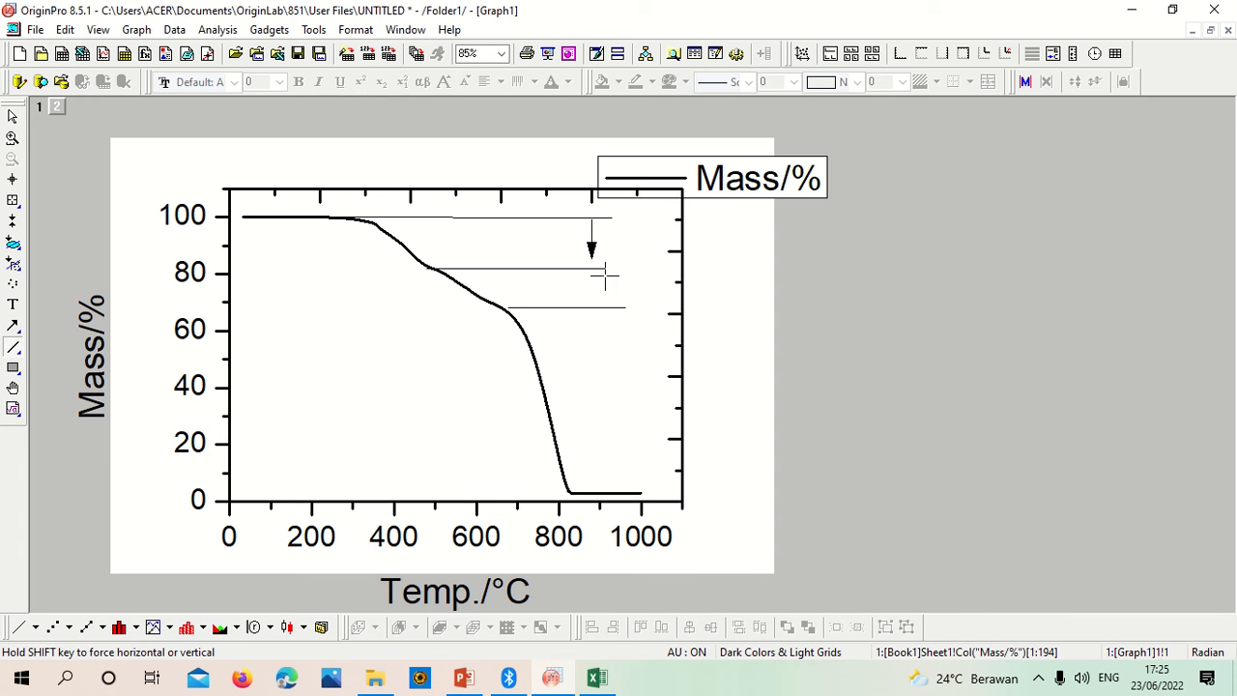
left_click_drag(598, 271, 599, 299)
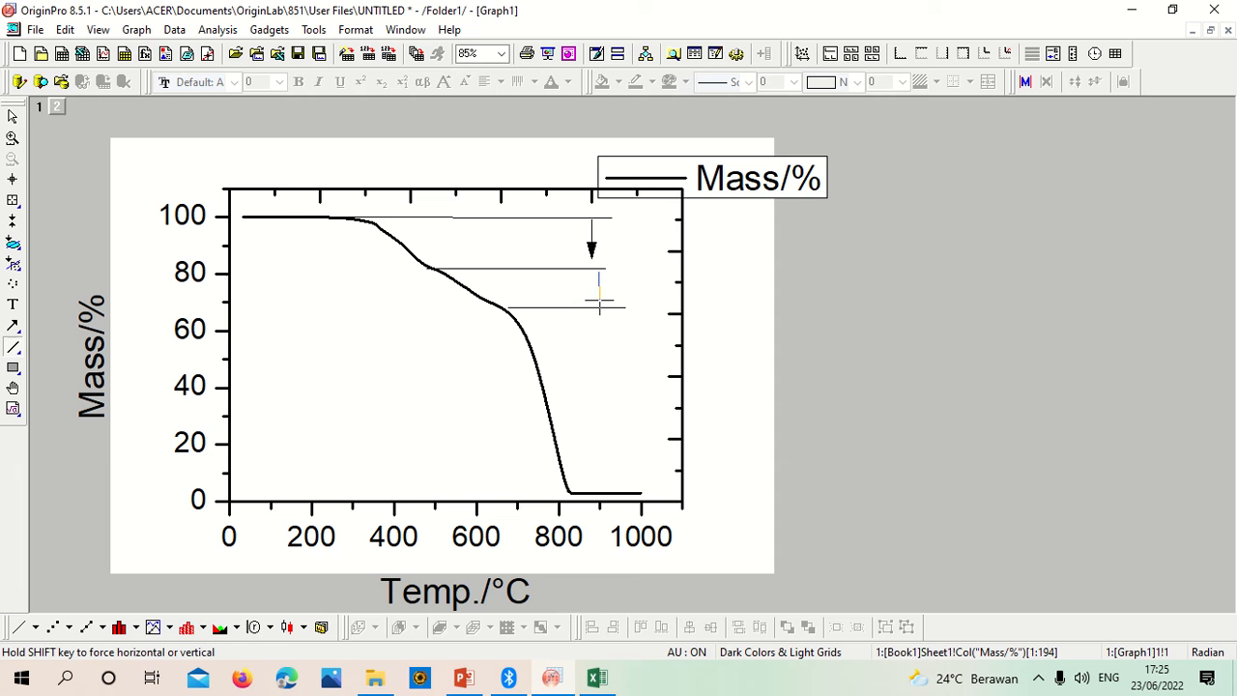
left_click(13, 326)
left_click_drag(599, 316, 600, 461)
left_click(14, 326)
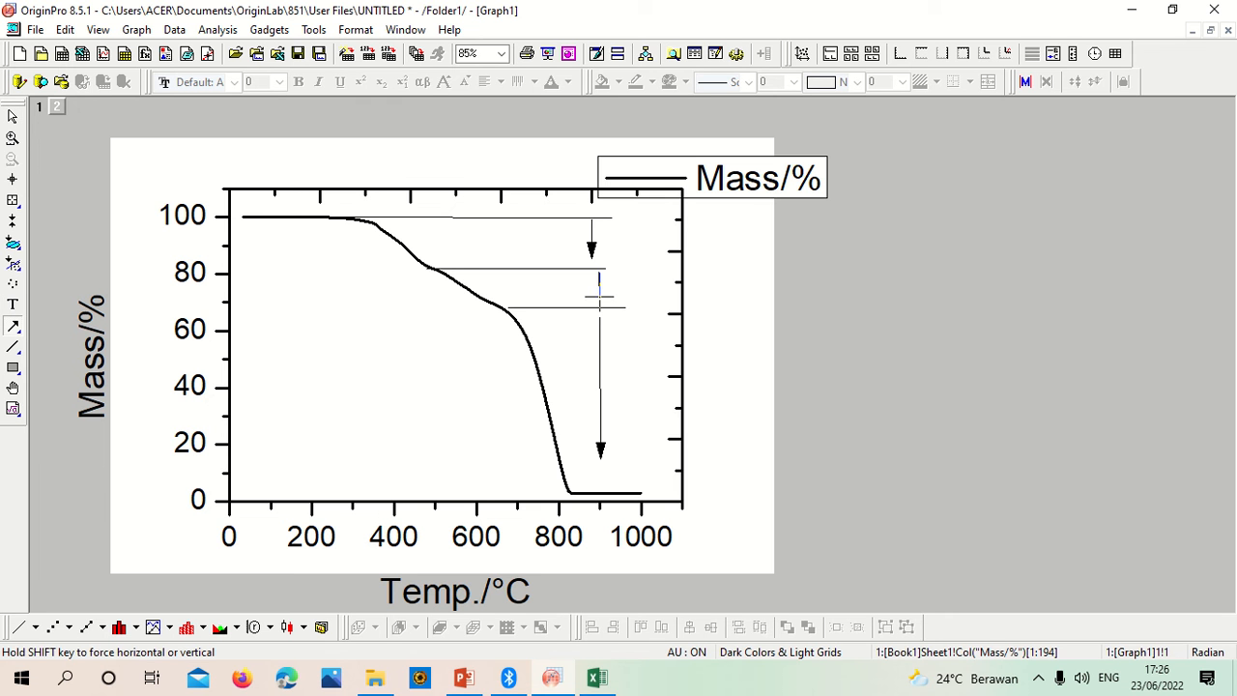
left_click_drag(599, 300, 599, 295)
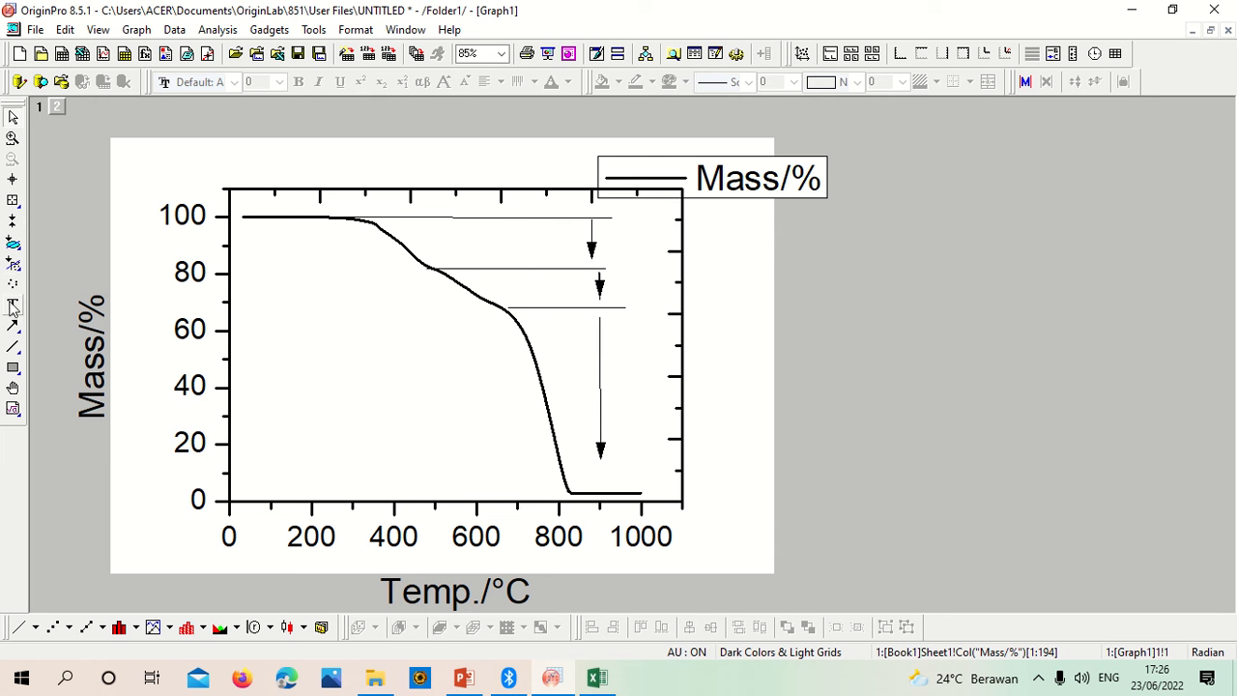
Read the mass value of the first horizontal line with the Screen Reader and add the text label 100.07 beside its right end.
left_click(13, 180)
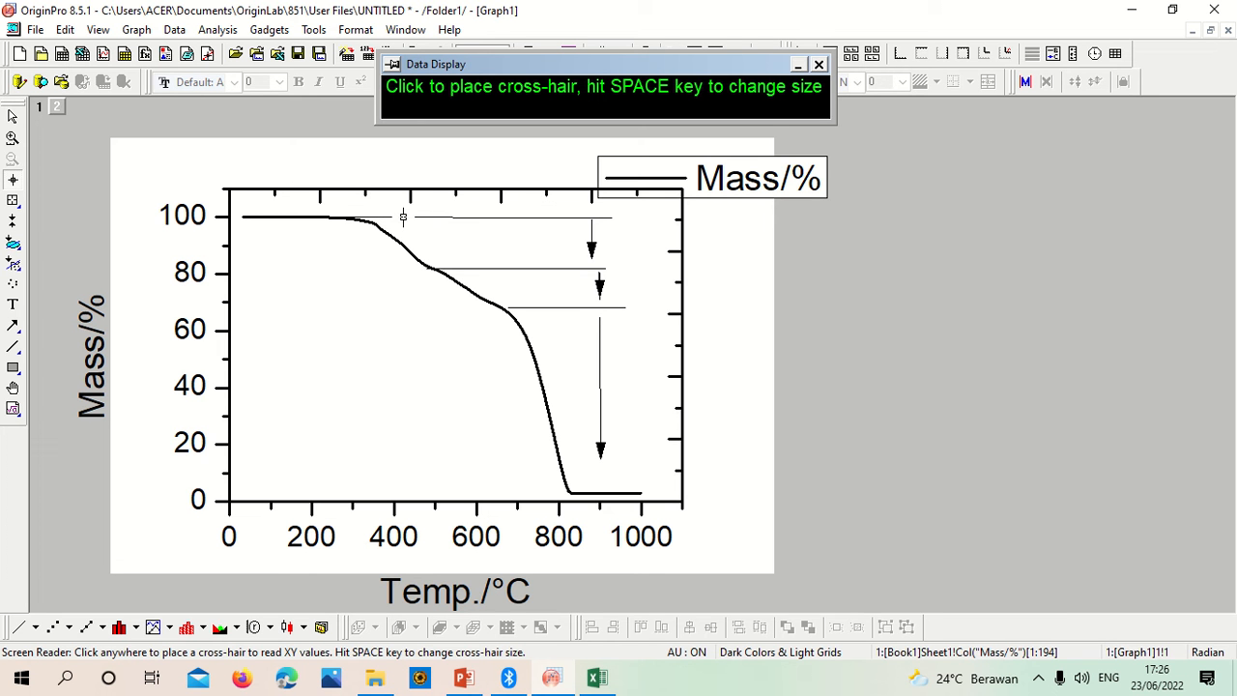
left_click(403, 216)
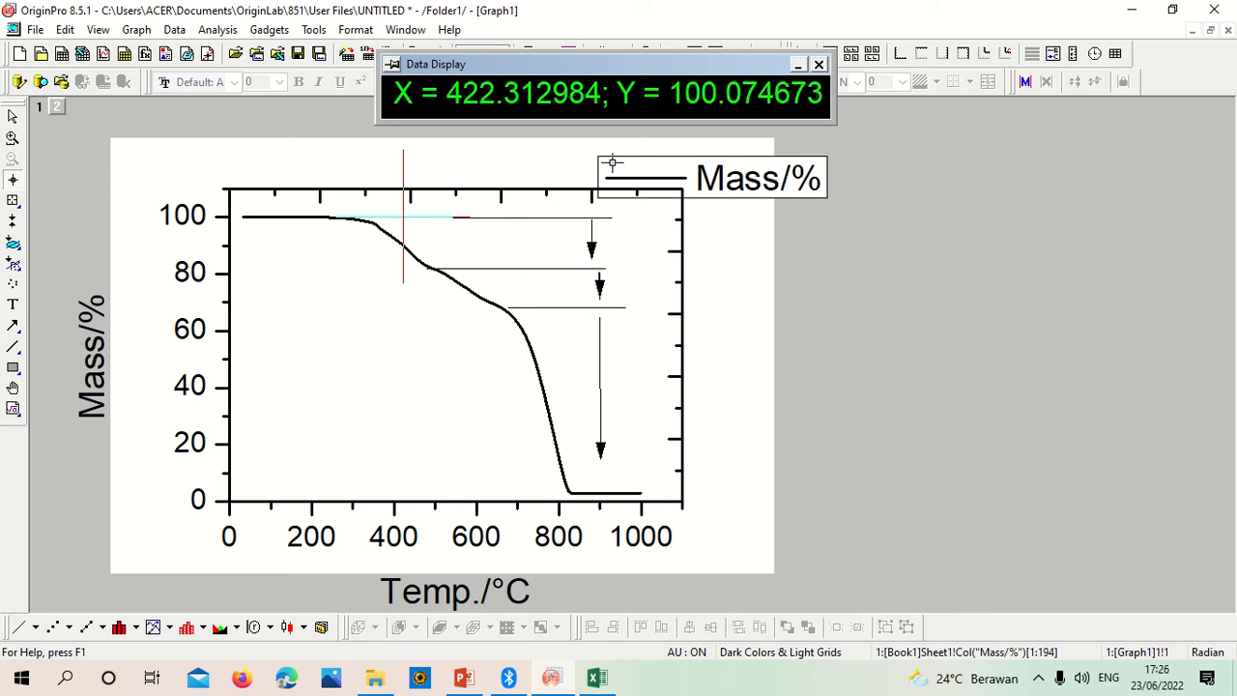
left_click(13, 307)
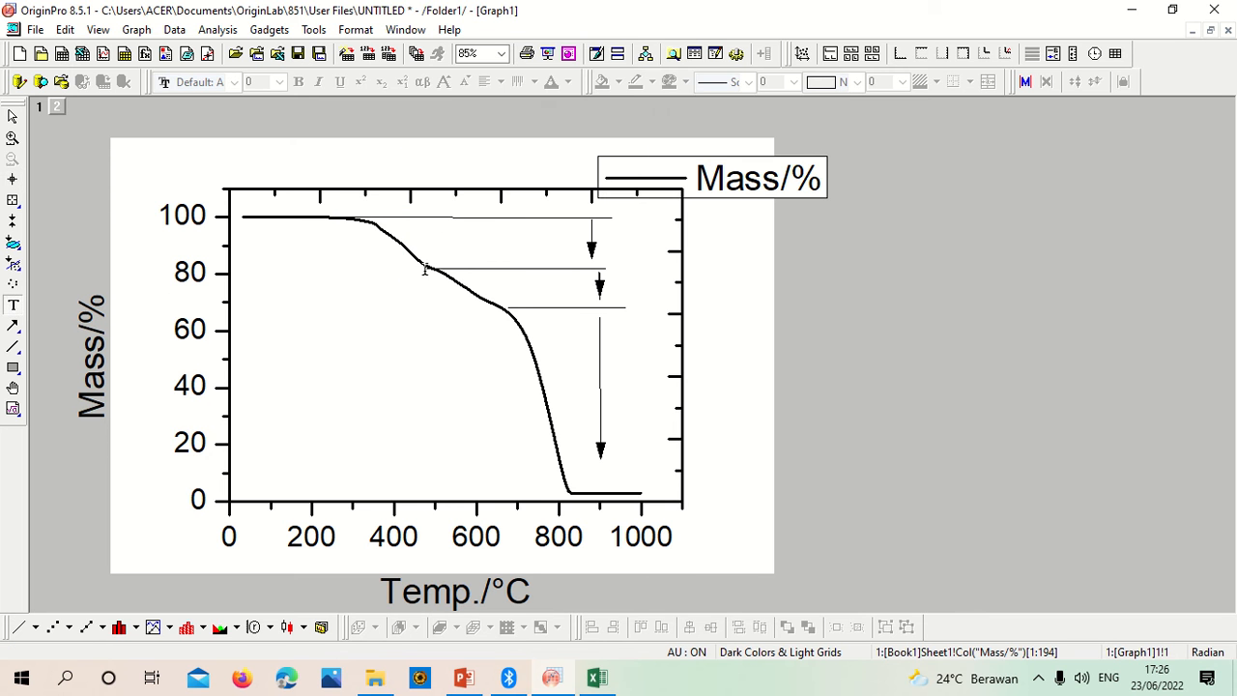
left_click(635, 219)
type("0")
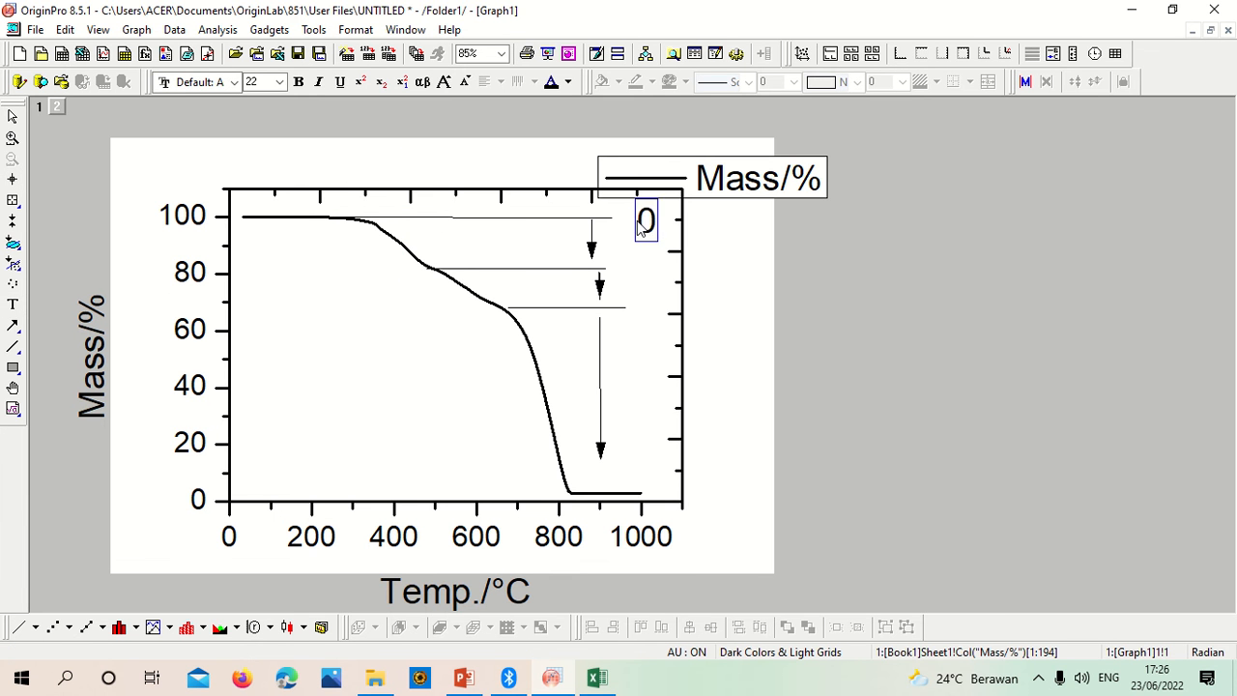
key("BackSpace")
type("100.0")
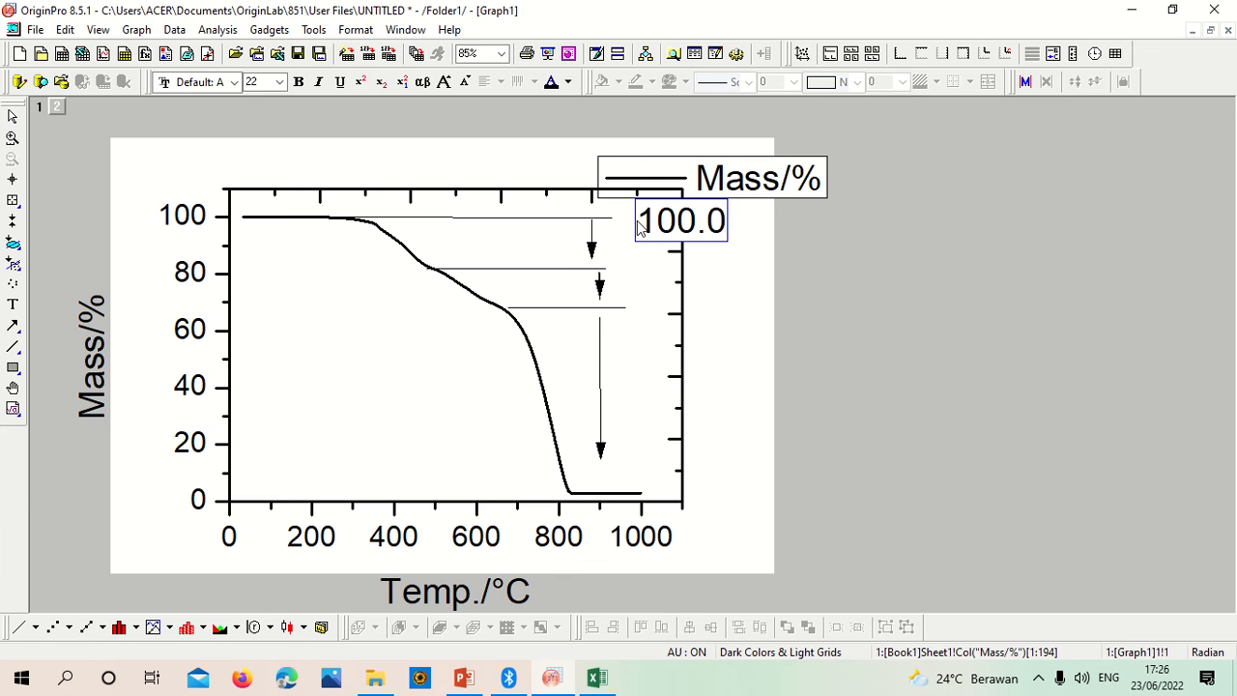
type("7")
Set the 100.07 label's font size to 10 and move it against the right end of the first horizontal line.
mouse_move(656, 222)
left_mouse_down()
mouse_move(740, 224)
mouse_move(633, 226)
left_mouse_up()
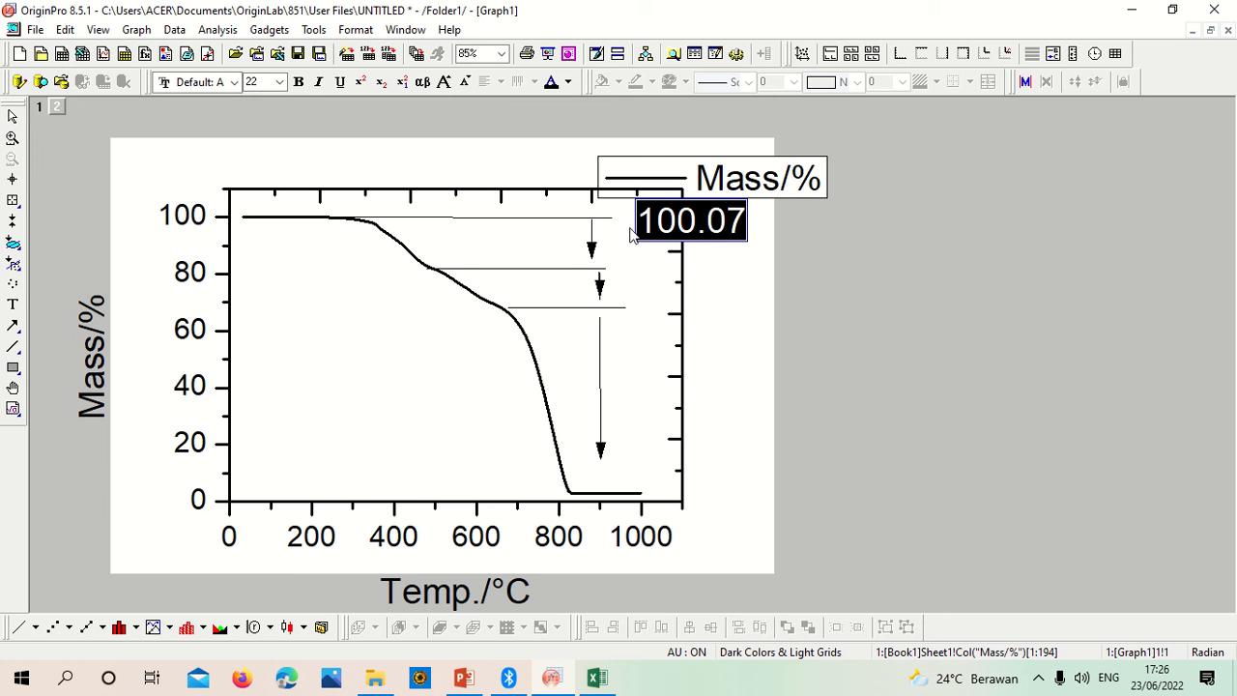
left_click(255, 82)
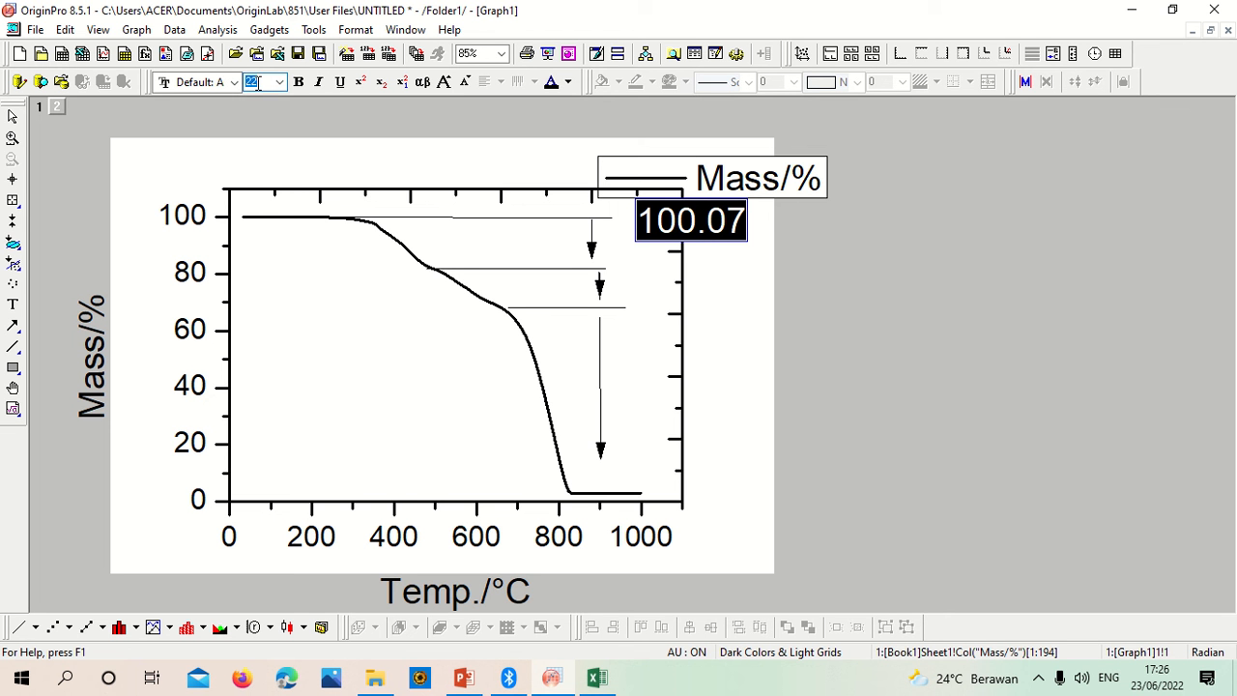
type("10")
key("Return")
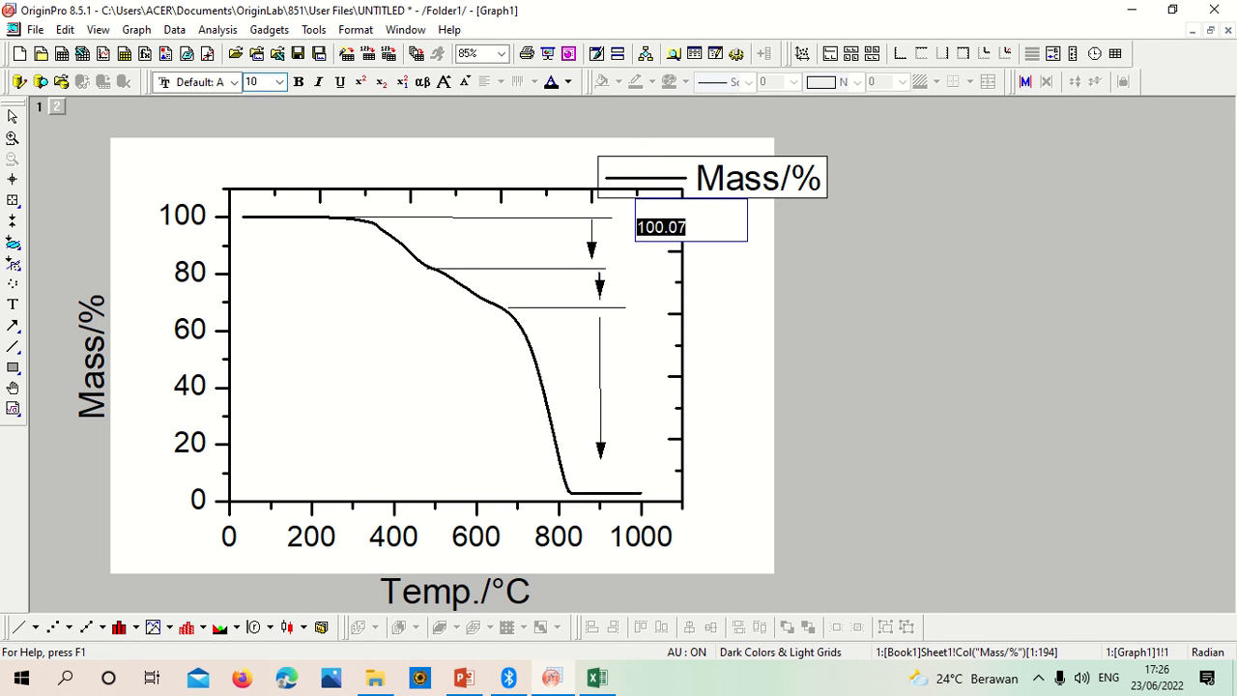
left_click(635, 278)
left_click(651, 234)
left_click_drag(649, 232, 632, 215)
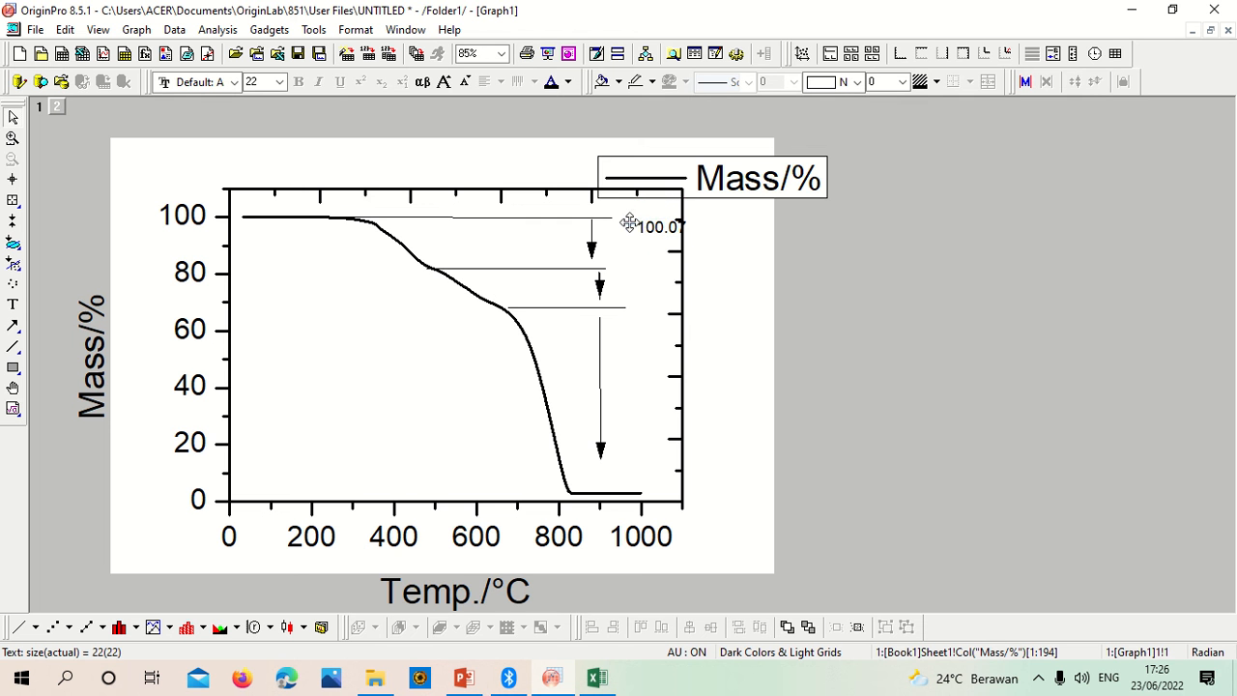
left_click(98, 171)
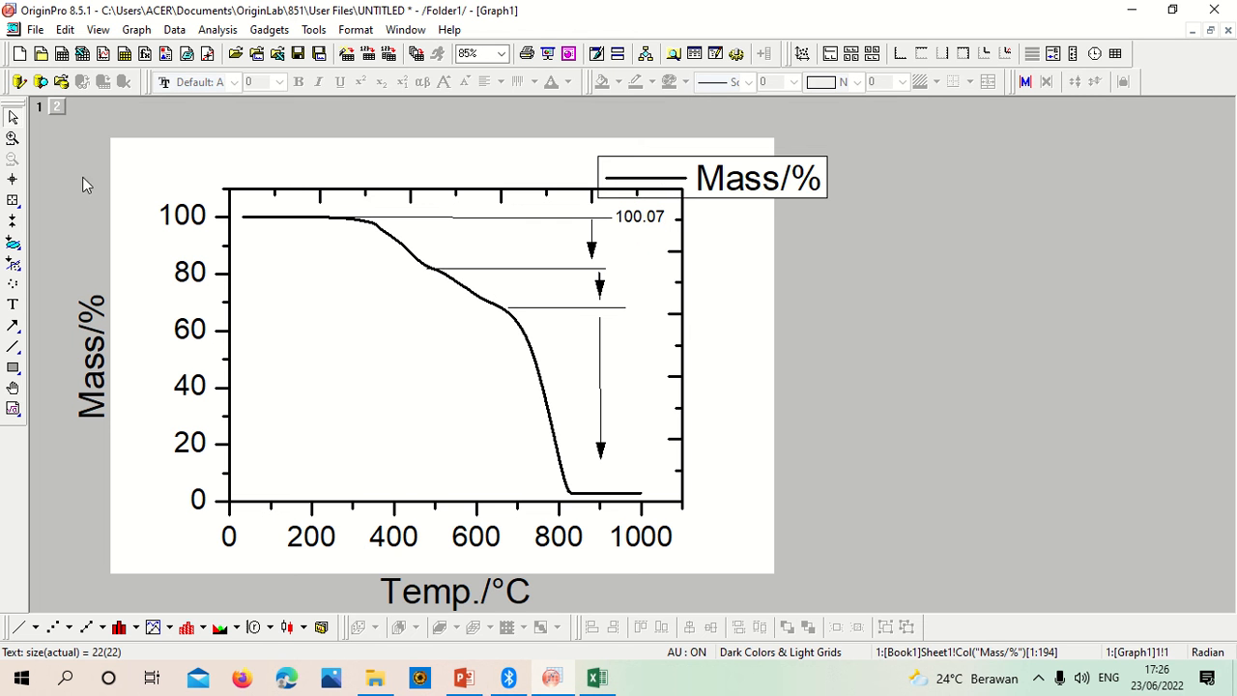
Read the mass value of the second horizontal line with the Screen Reader and add the text label 81.90 to its right.
left_click(13, 181)
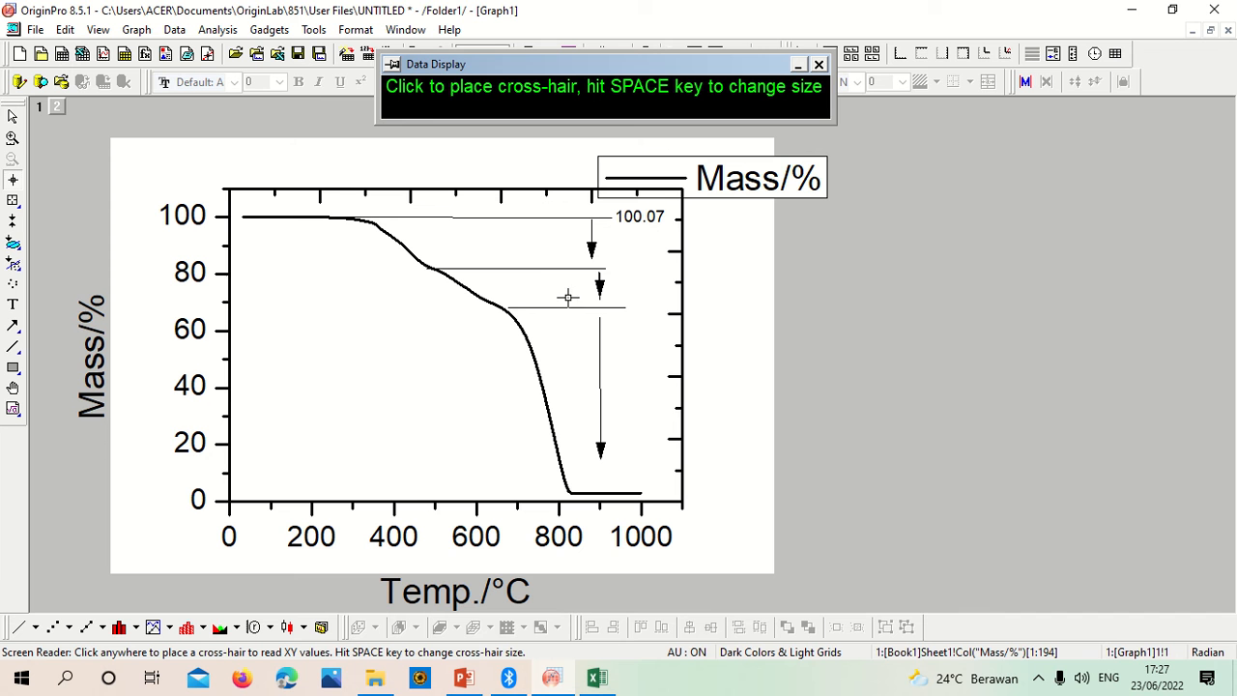
left_click(551, 270)
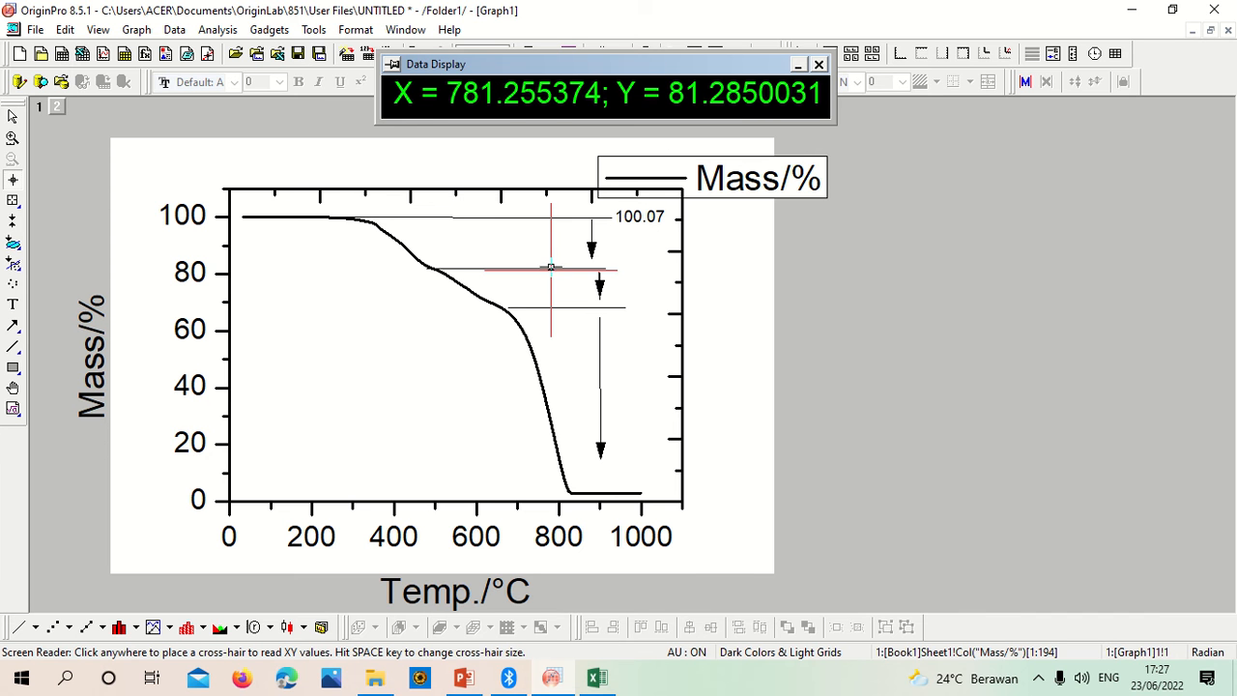
left_click(551, 269)
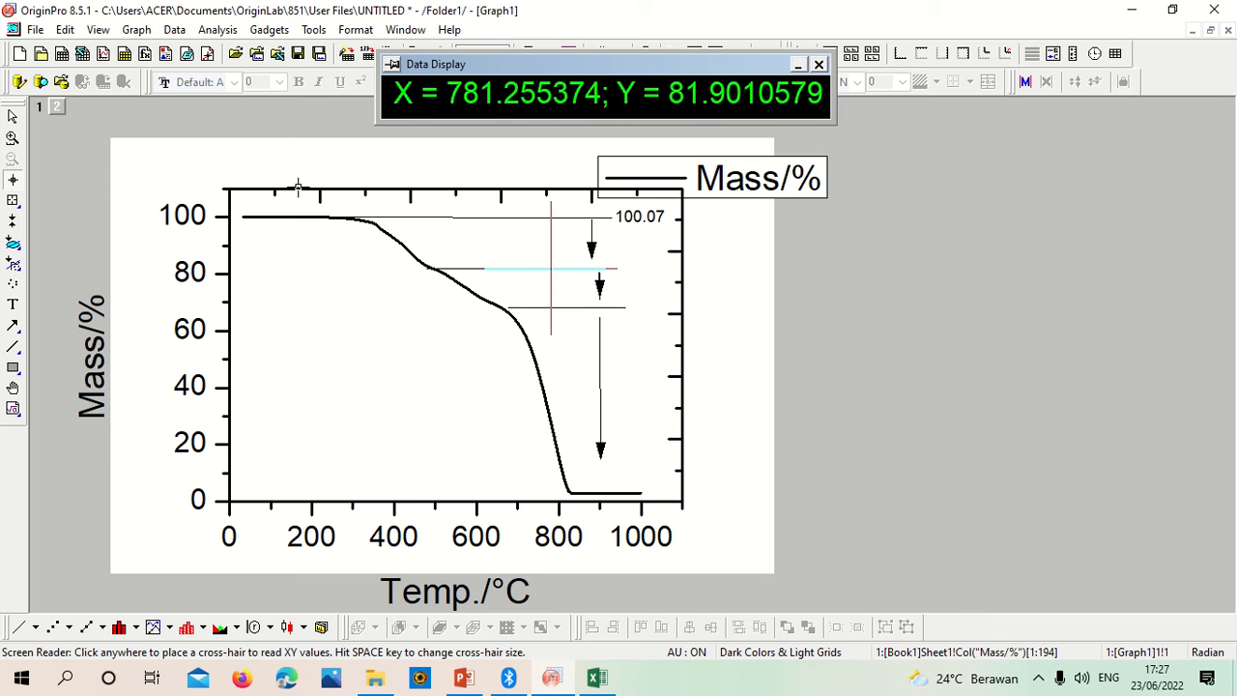
left_click(13, 305)
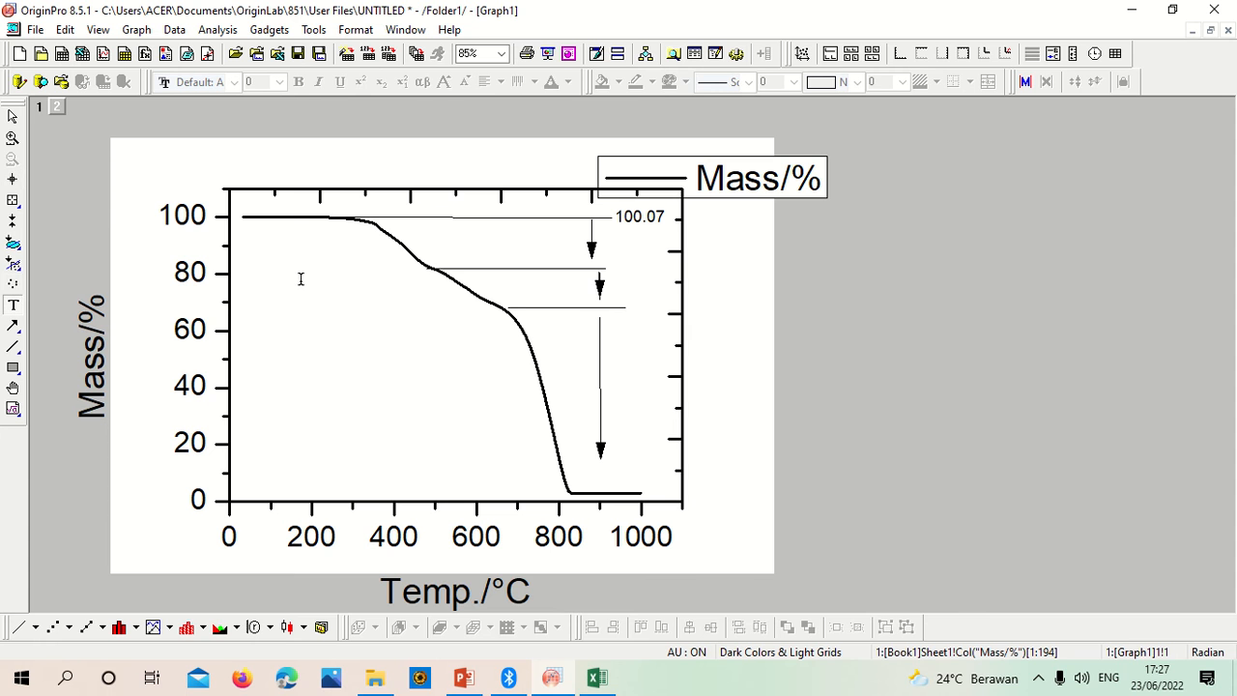
left_click(651, 280)
type("81.90")
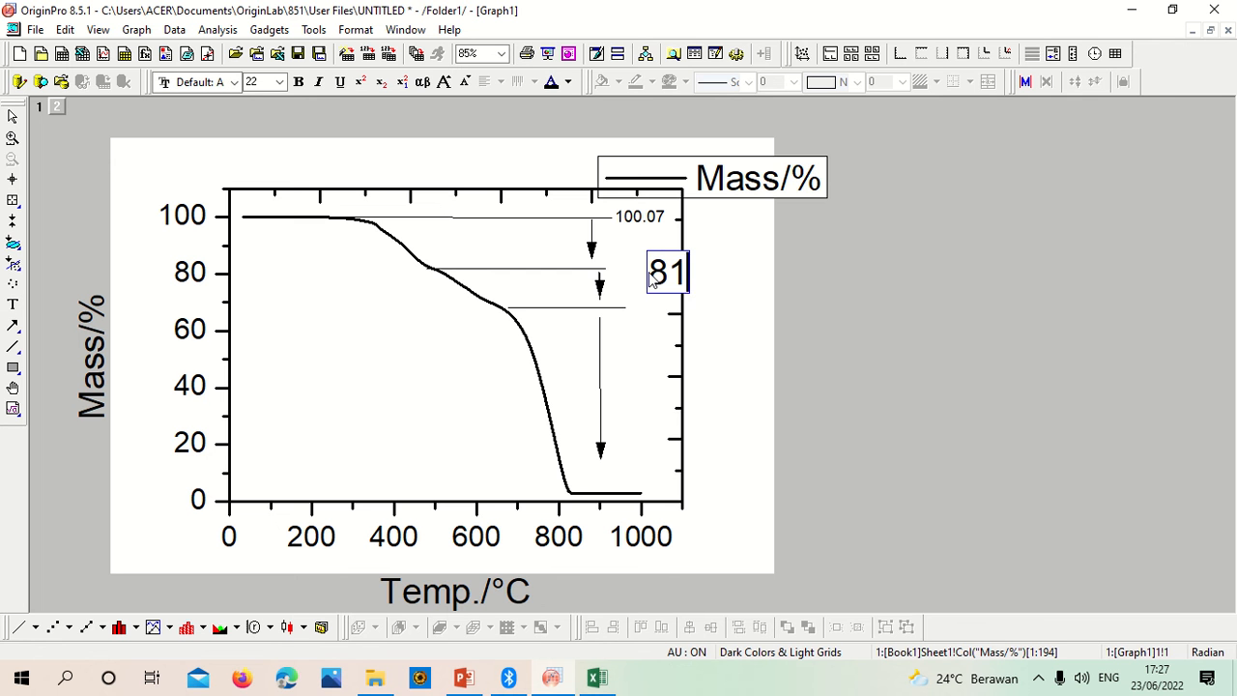
Set the 81.90 label's font size to 10 and move it against the right end of the second horizontal line.
left_click_drag(654, 278, 744, 281)
double_click(265, 82)
type("10")
key("Return")
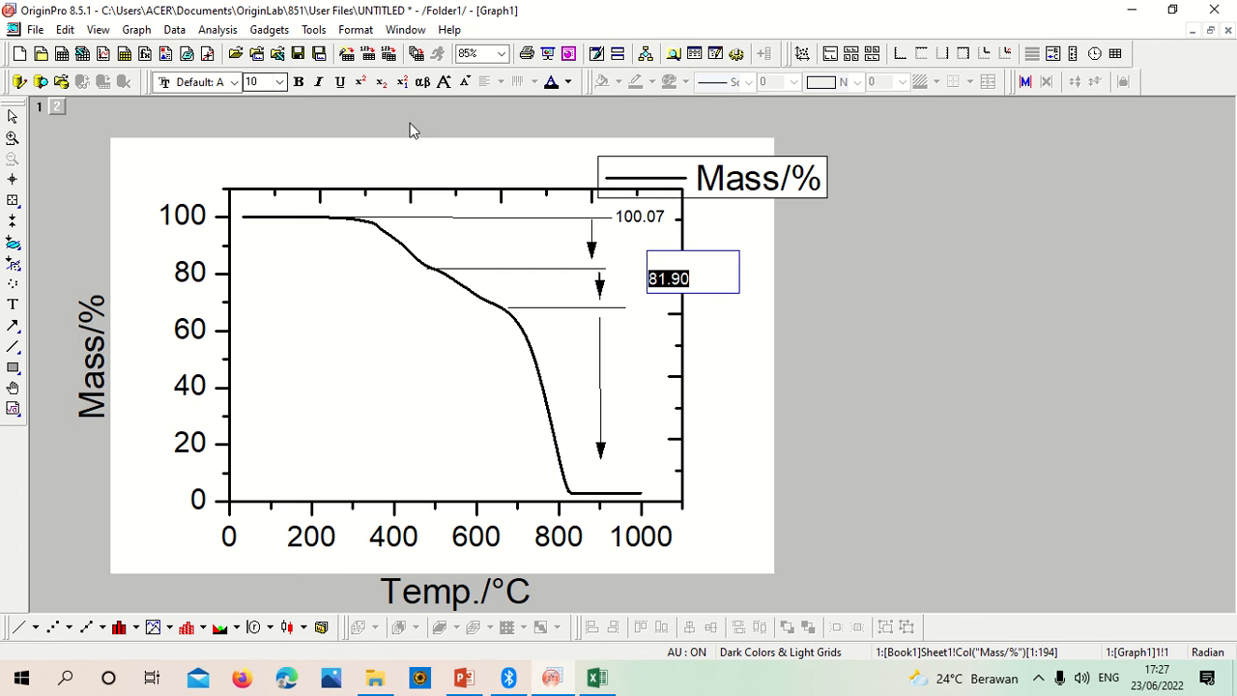
left_click(738, 296)
left_click(670, 292)
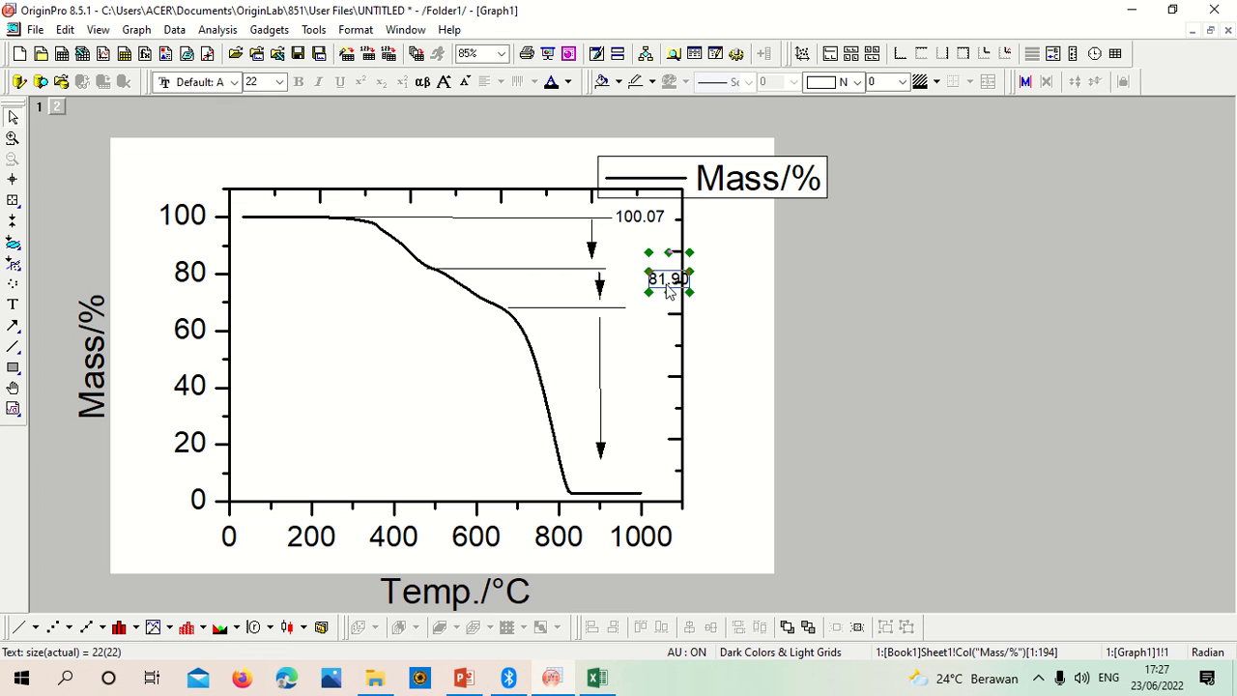
left_click_drag(667, 282, 620, 273)
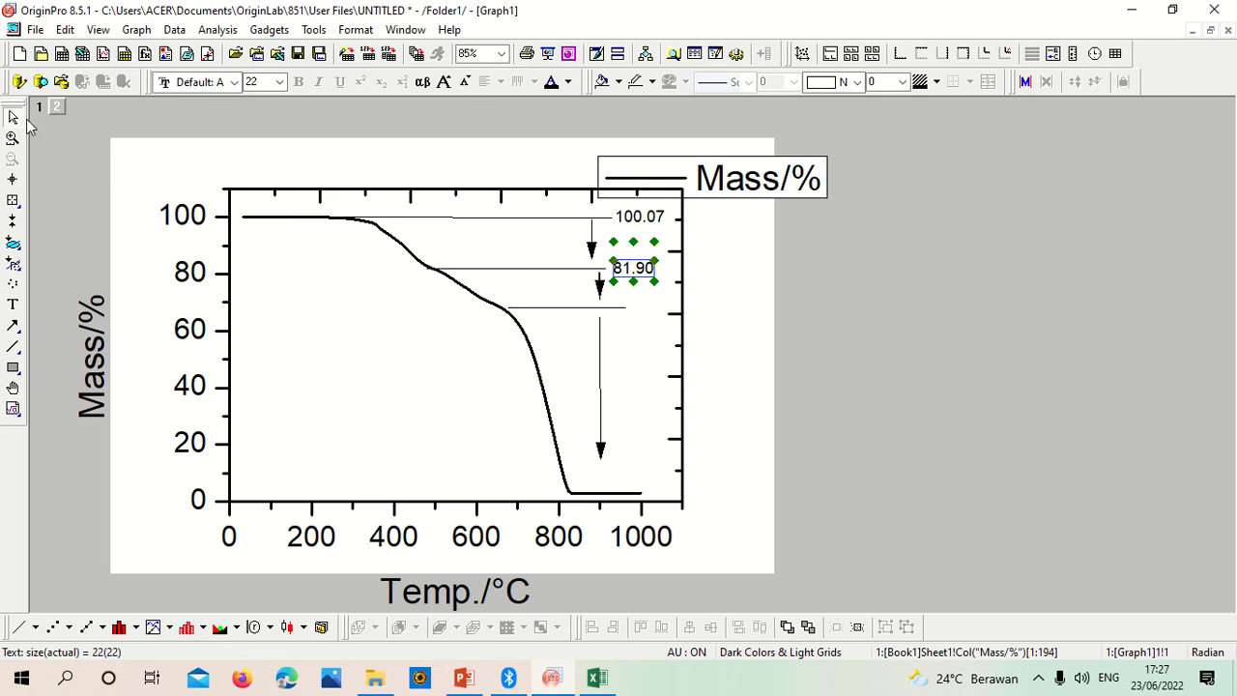
Read the mass value of the third horizontal line with the Screen Reader and add the text label 68.21 to its right.
left_click(12, 181)
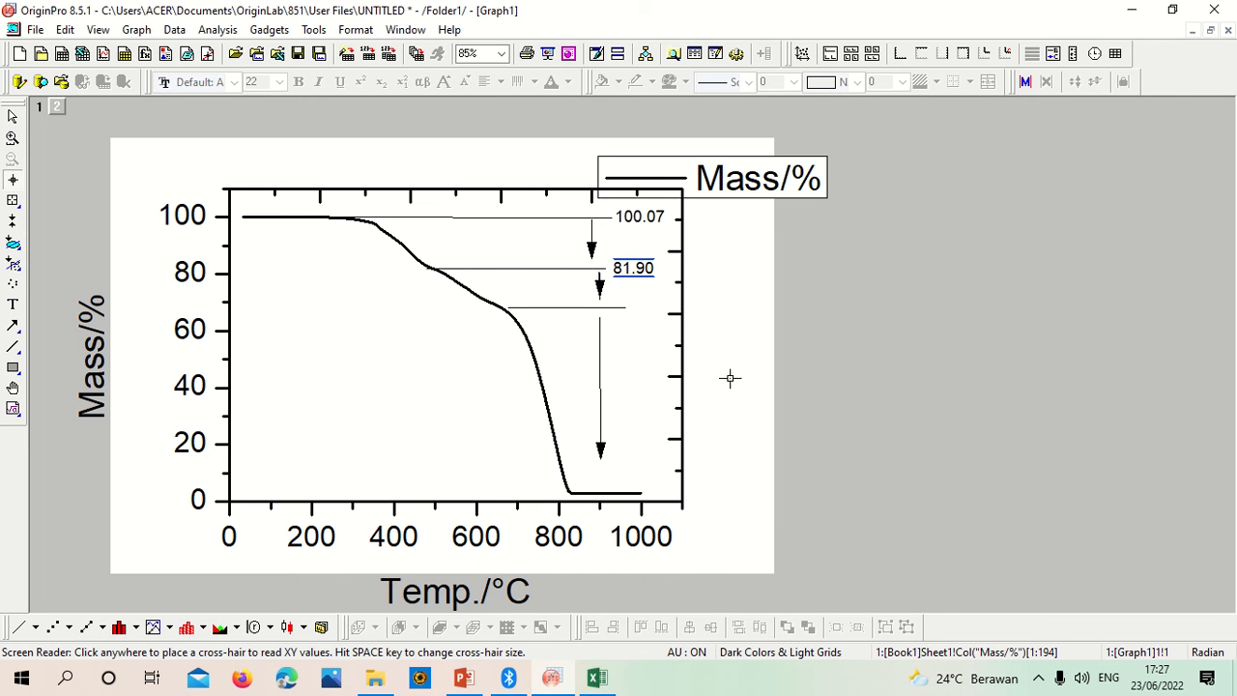
left_click(589, 309)
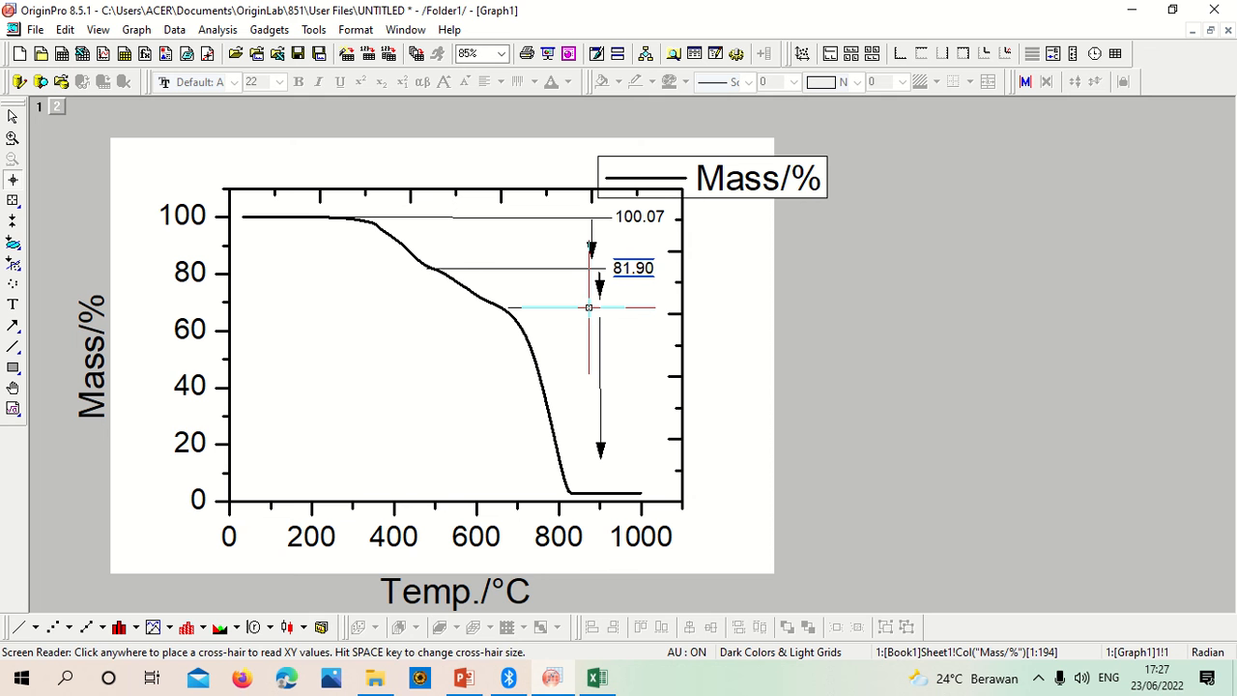
left_click(13, 225)
left_click(12, 181)
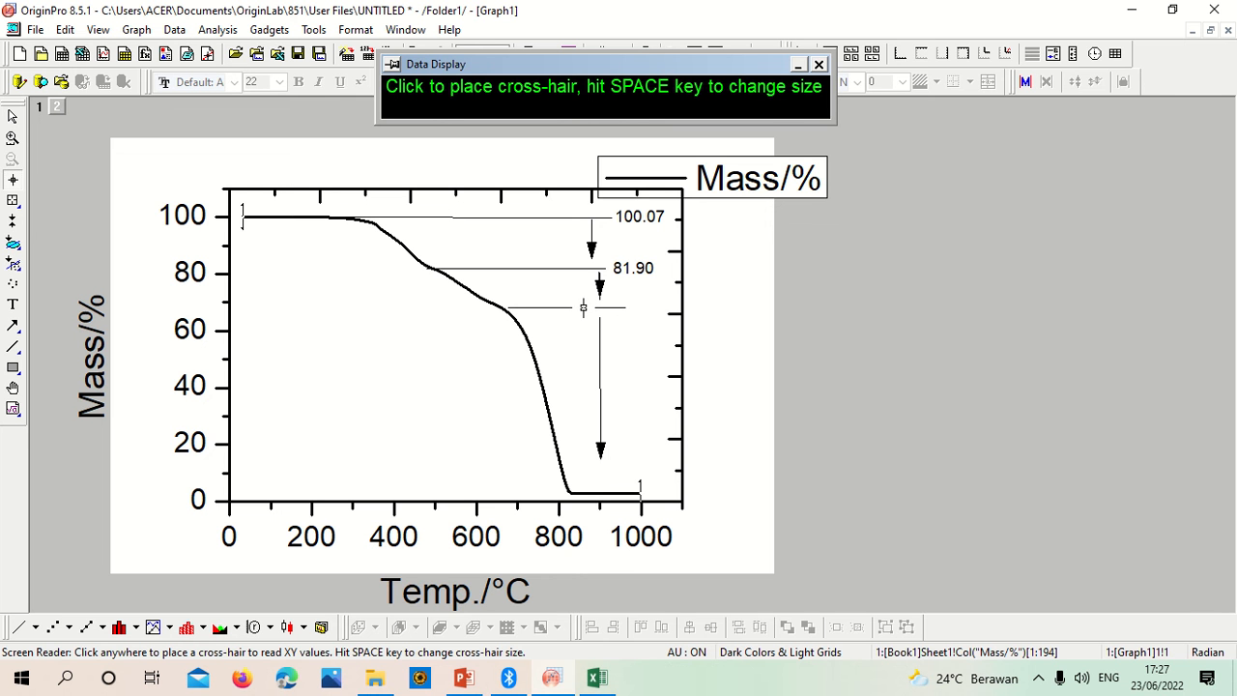
left_click(582, 307)
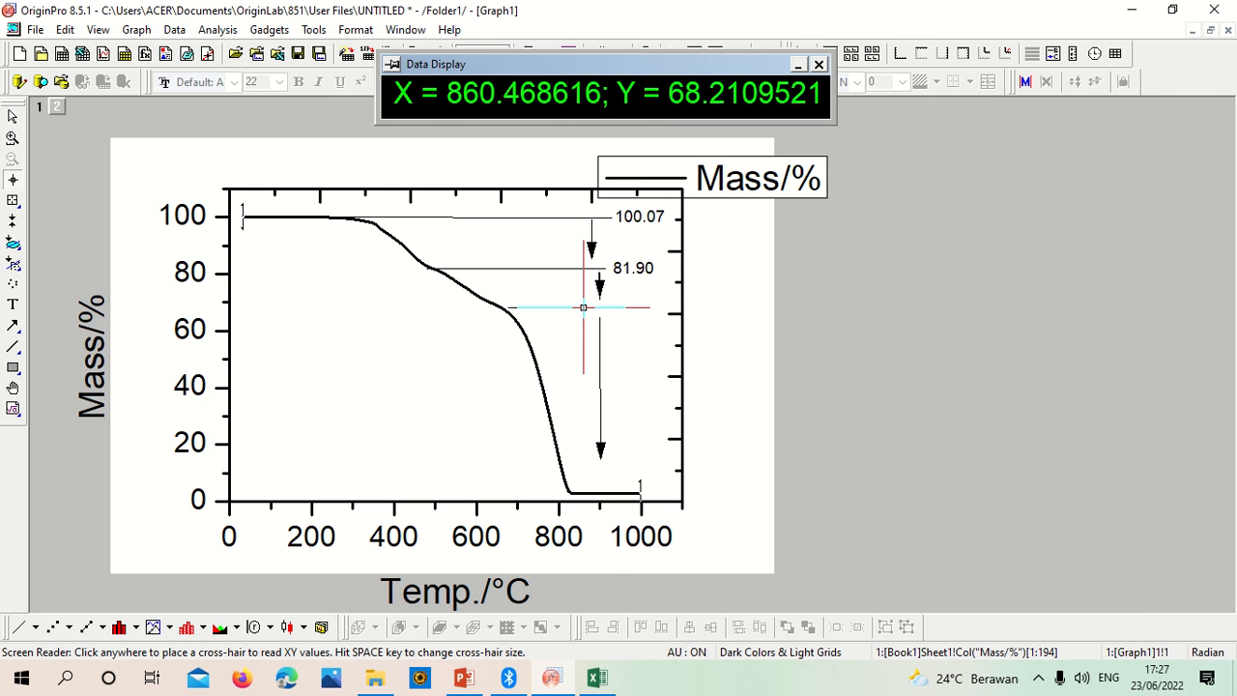
left_click(12, 307)
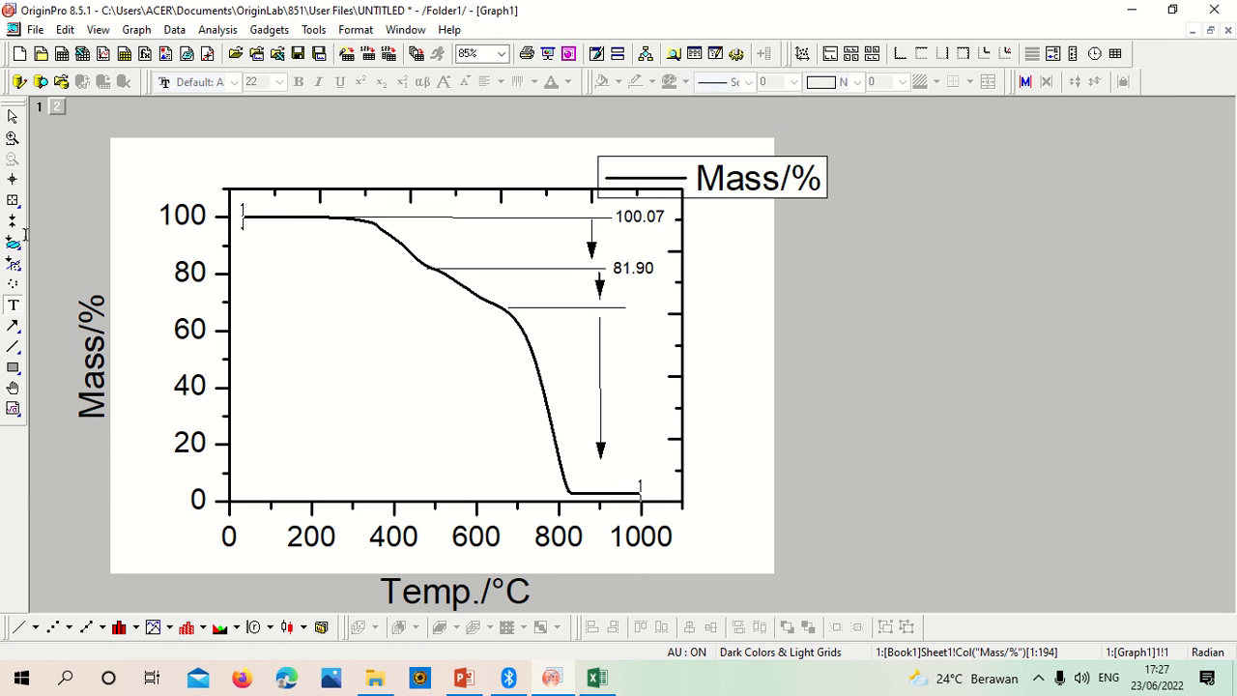
left_click(13, 178)
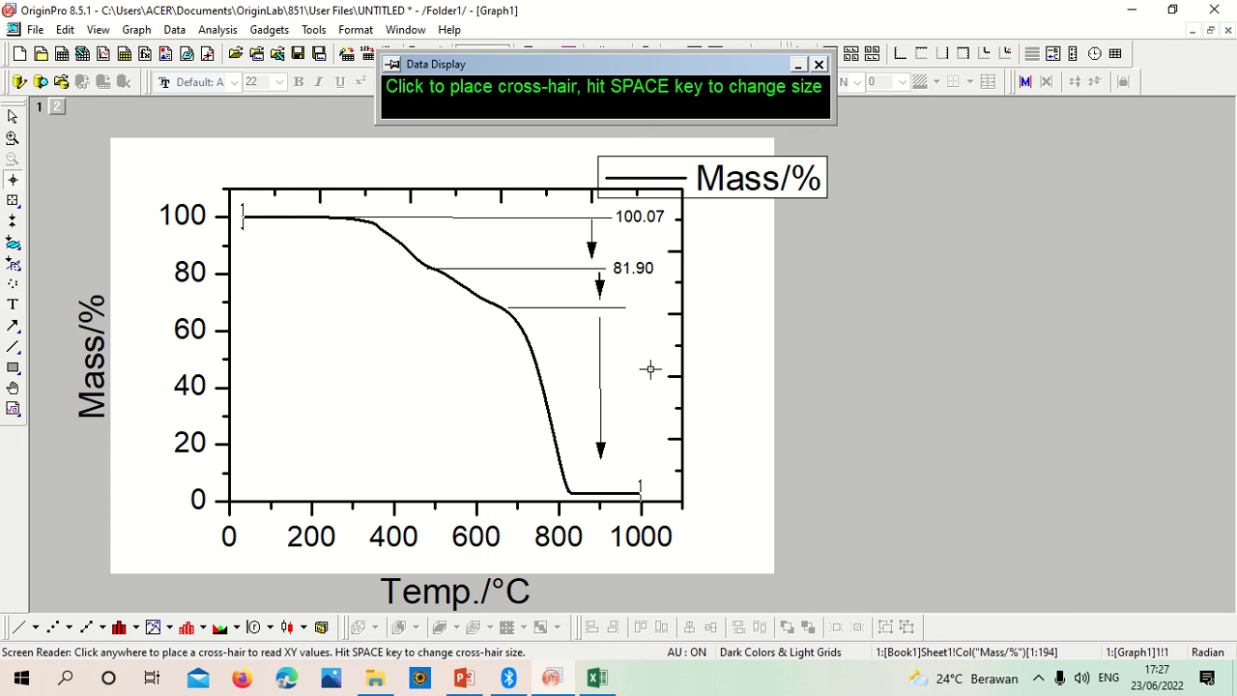
left_click(601, 307)
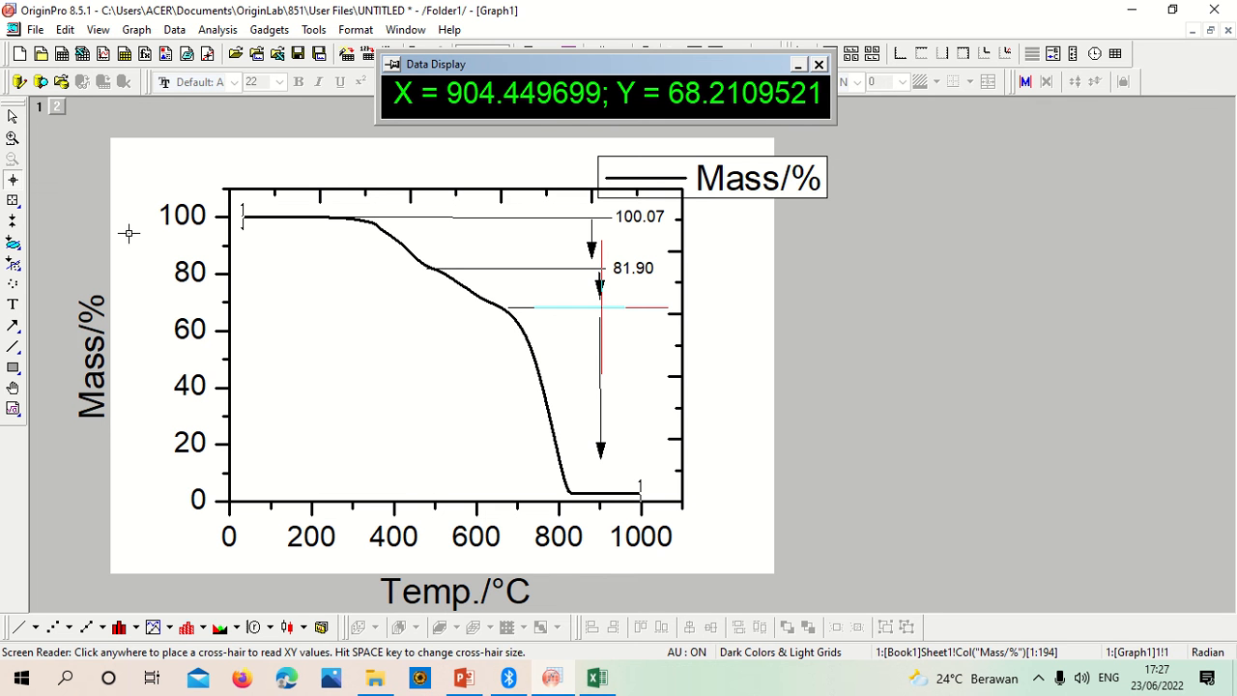
left_click(14, 306)
left_click(642, 318)
type("68.21")
Reduce the 68.21 label to the font size of the two labels above and move it against the right end of the third line.
mouse_move(642, 326)
left_mouse_down()
mouse_move(732, 326)
mouse_move(642, 334)
left_mouse_up()
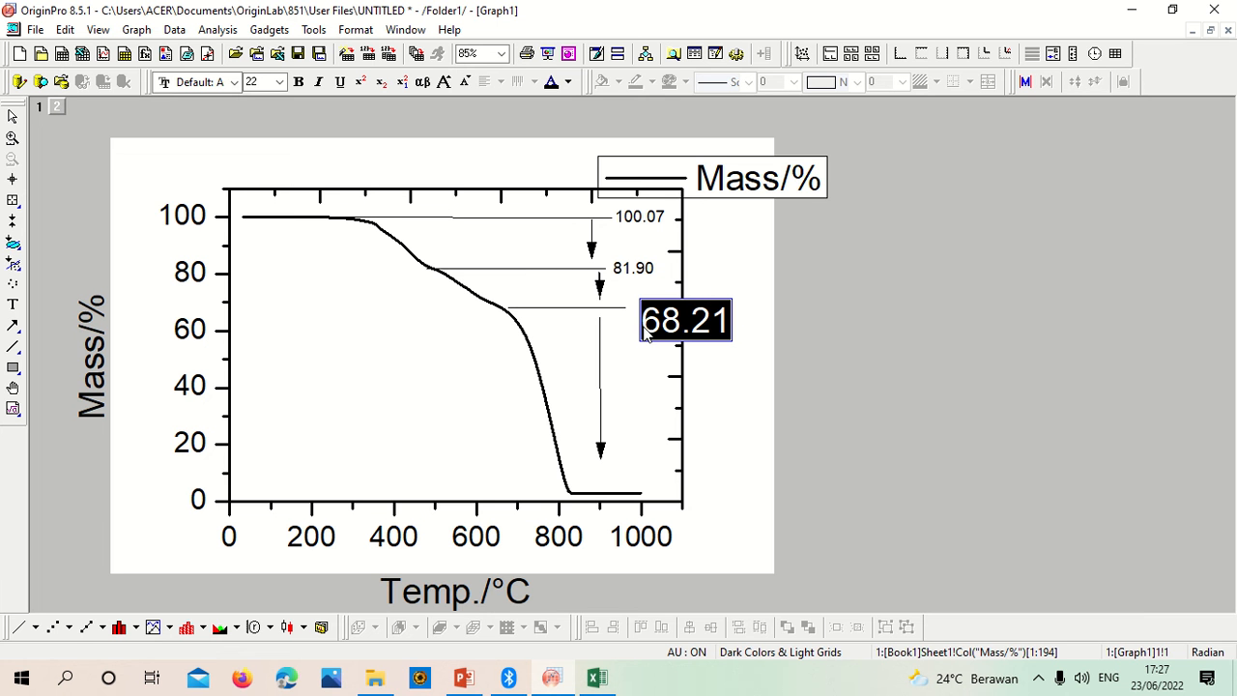
left_click(263, 81)
type("1")
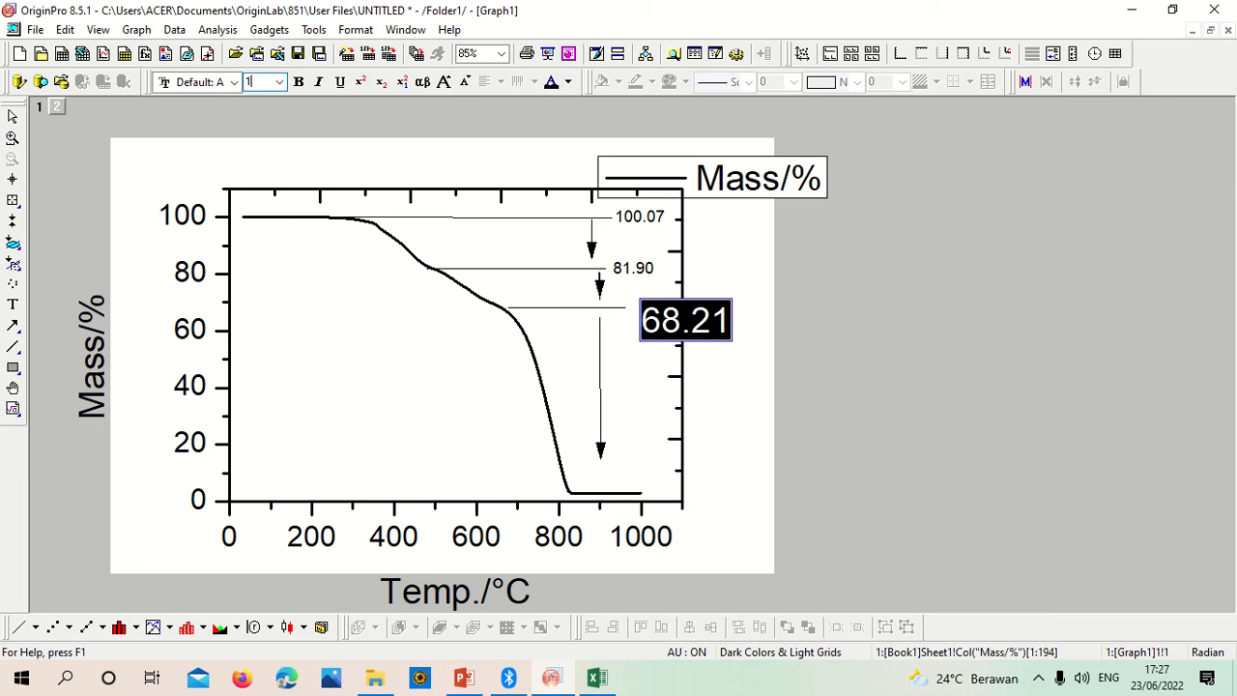
type("2")
key("Return")
left_click(624, 372)
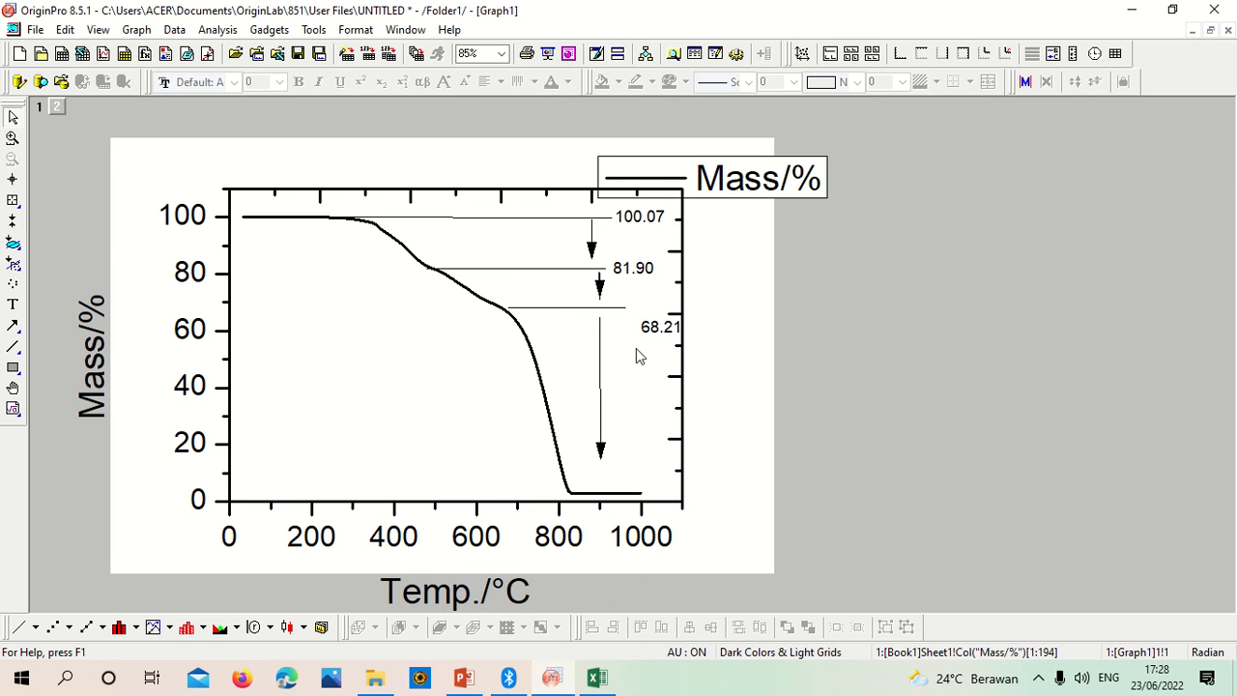
left_click(660, 326)
mouse_move(653, 330)
left_mouse_down()
mouse_move(634, 305)
mouse_move(645, 312)
left_mouse_up()
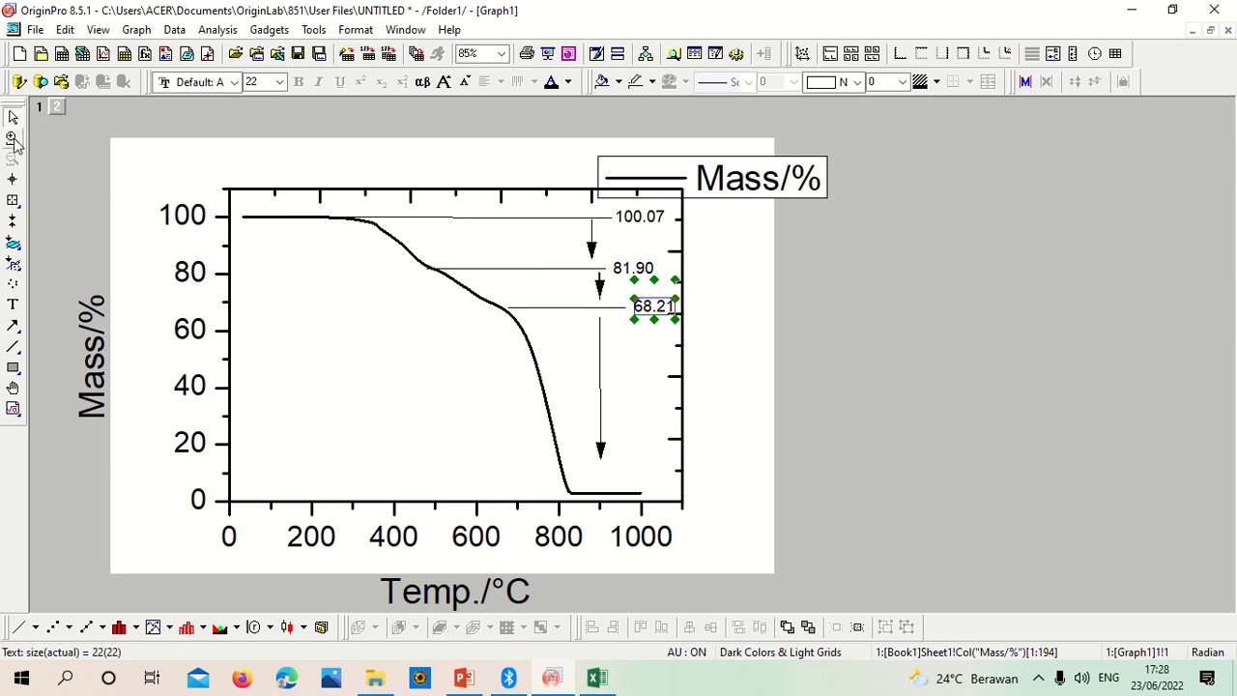
Read the mass value of the curve's final plateau with the Screen Reader and add the text label 2.909 beside its right end.
left_click(13, 178)
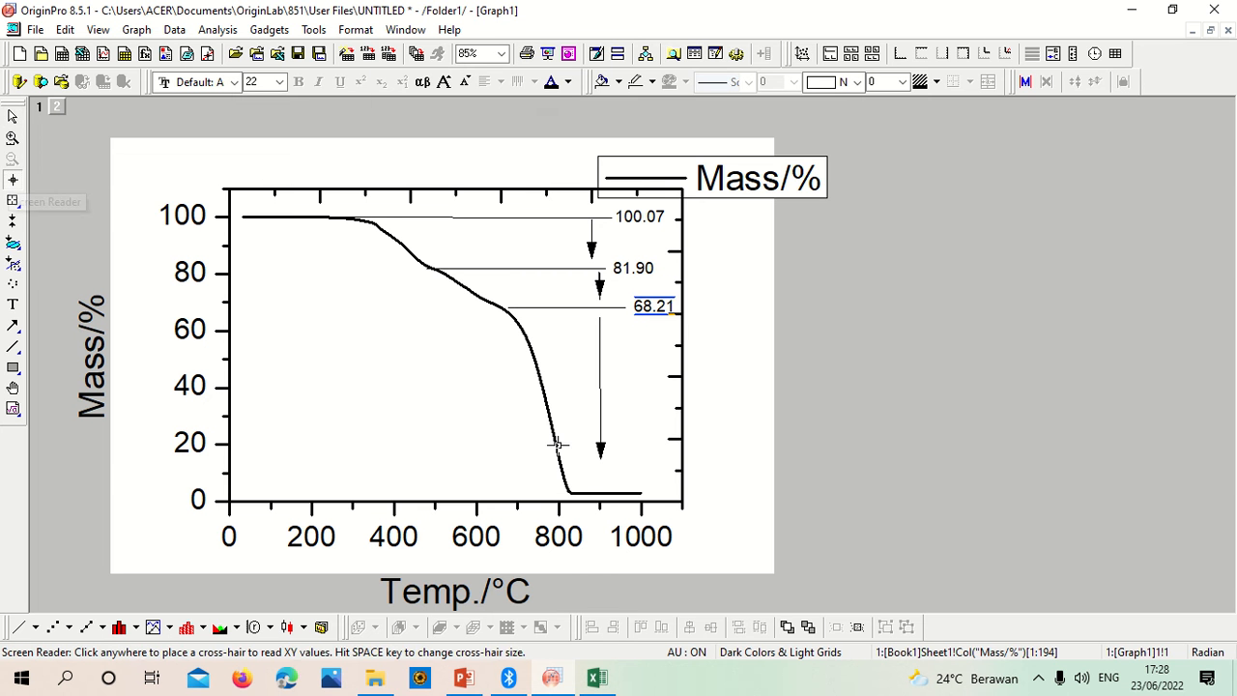
left_click(586, 491)
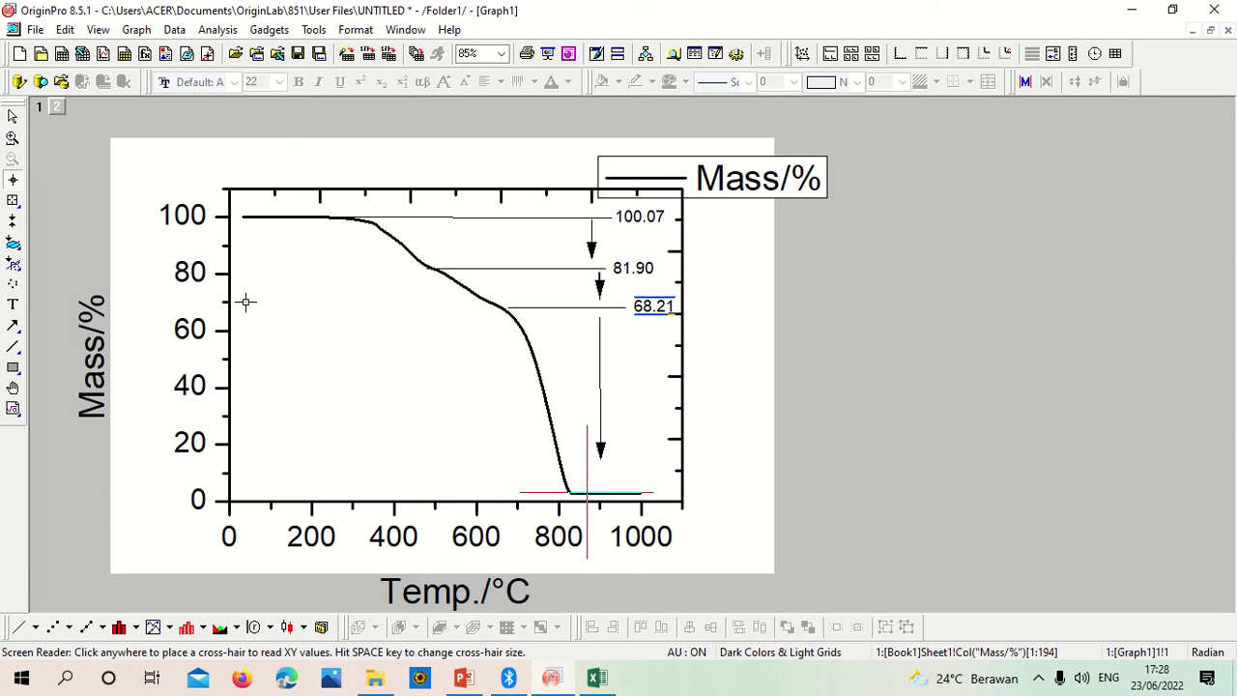
left_click(12, 116)
left_click(12, 182)
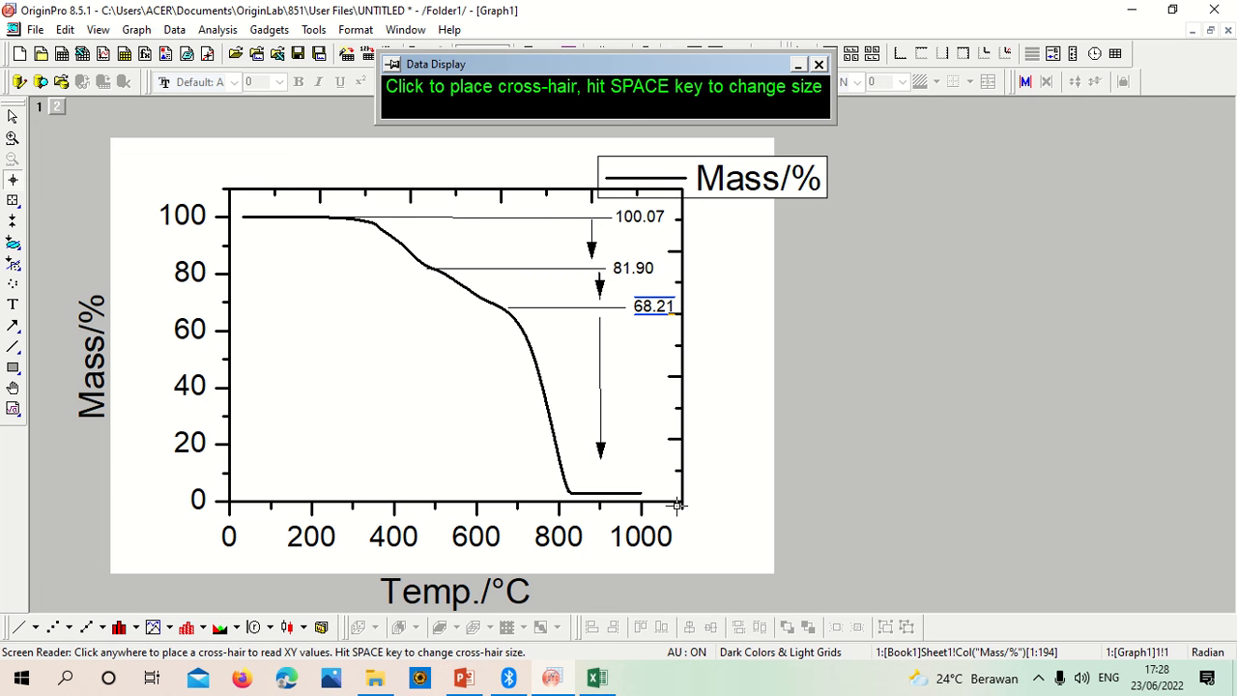
left_click(626, 493)
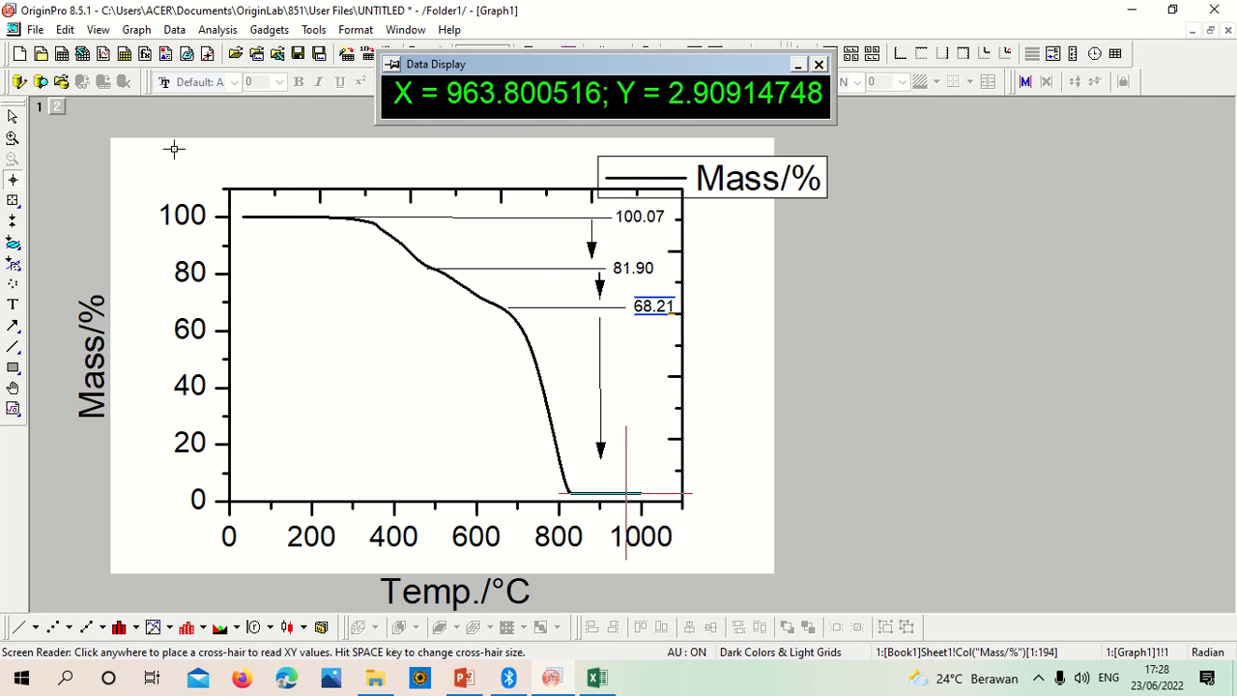
left_click(13, 307)
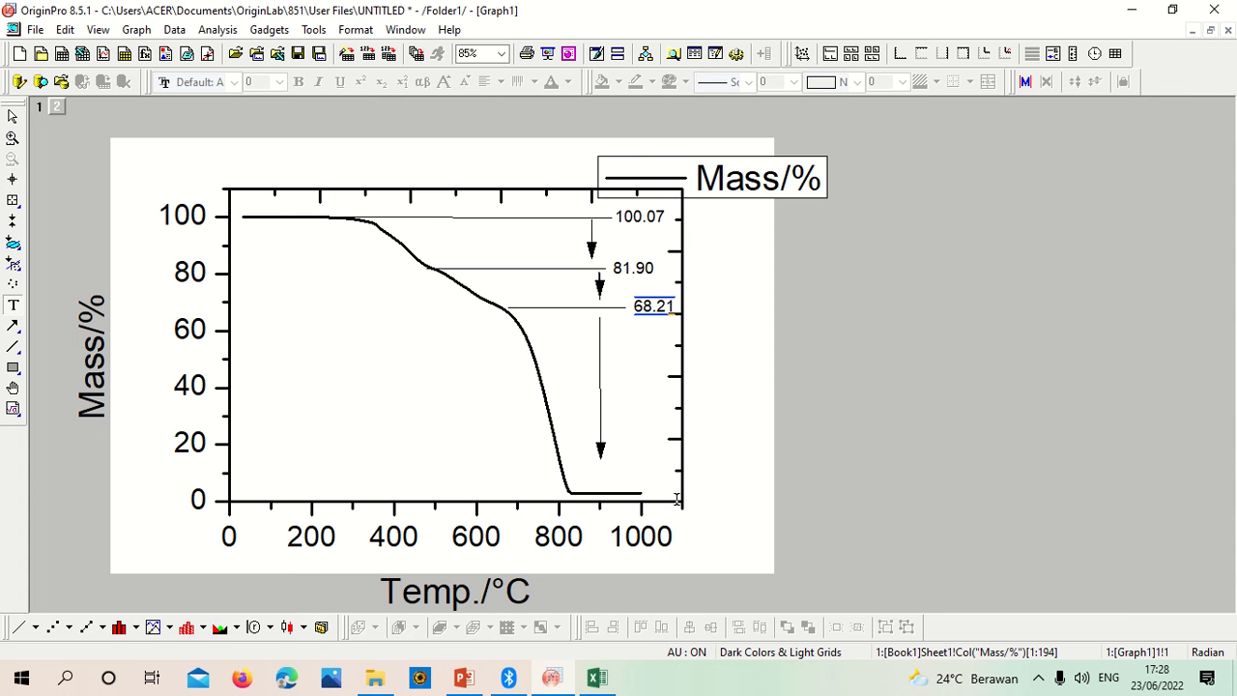
left_click(676, 500)
type("2.909")
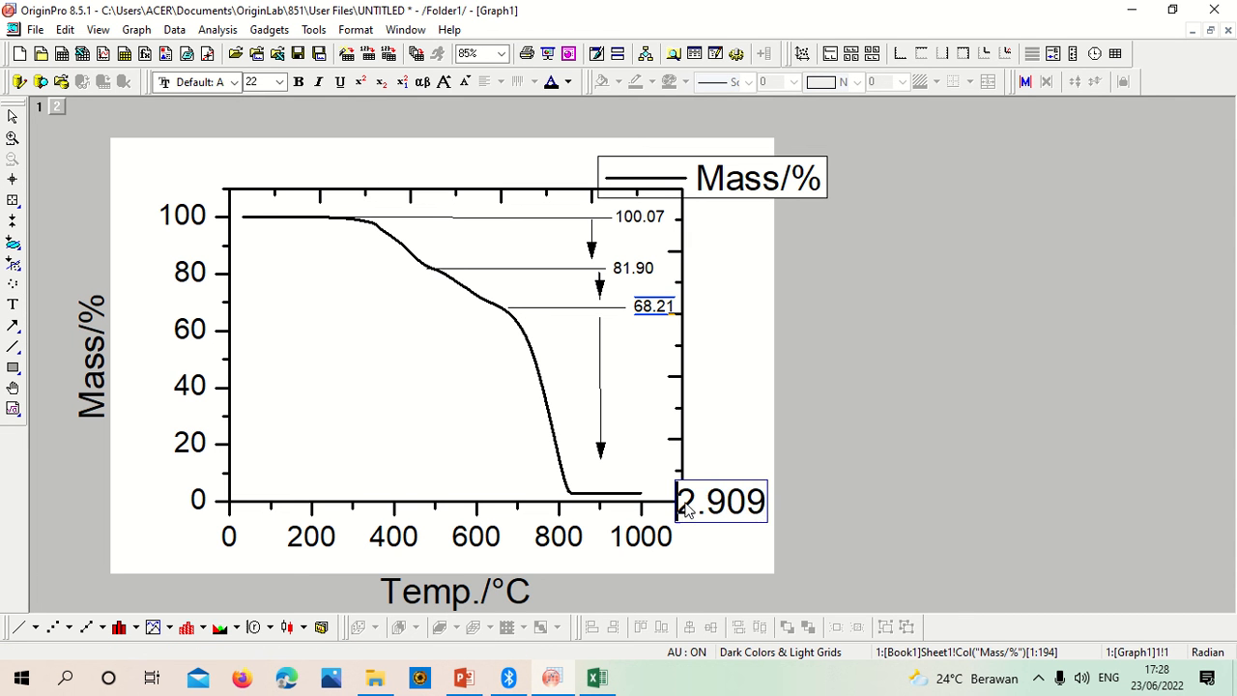
Set the 2.909 label's font size to 10 and move it against the end of the curve's final plateau.
left_click_drag(684, 509, 759, 512)
left_click(259, 82)
type("10")
key("Return")
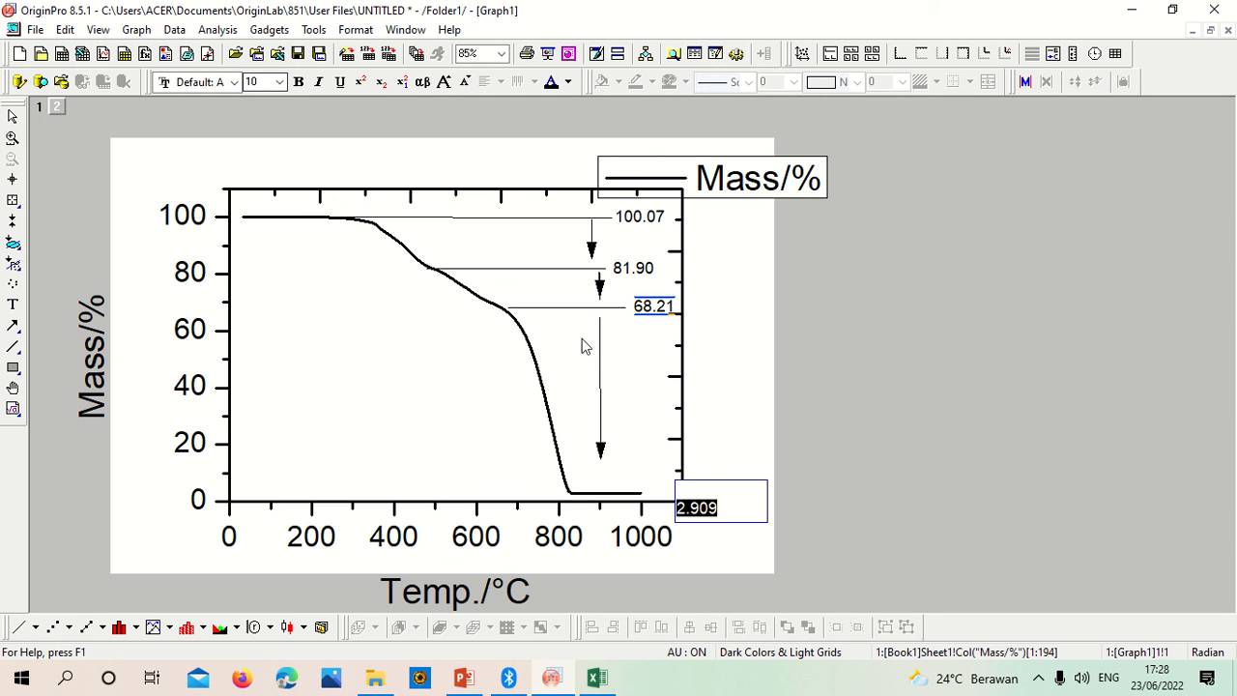
left_click(719, 514)
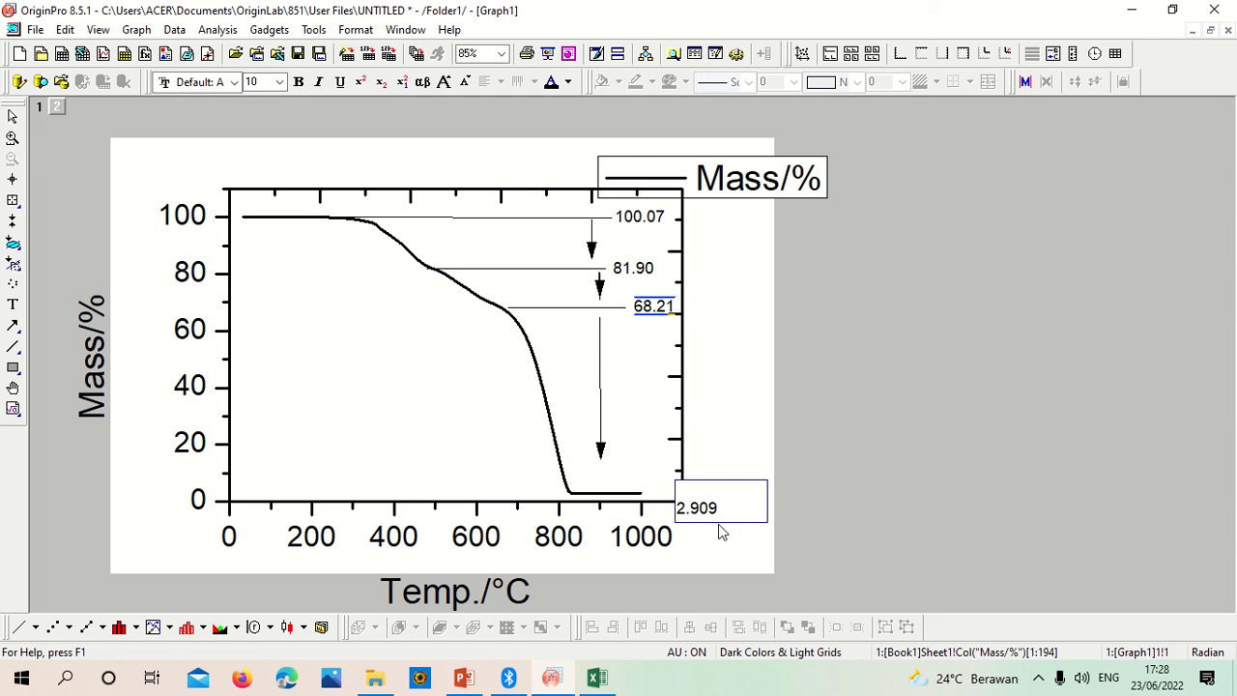
left_click(721, 533)
left_click(700, 504)
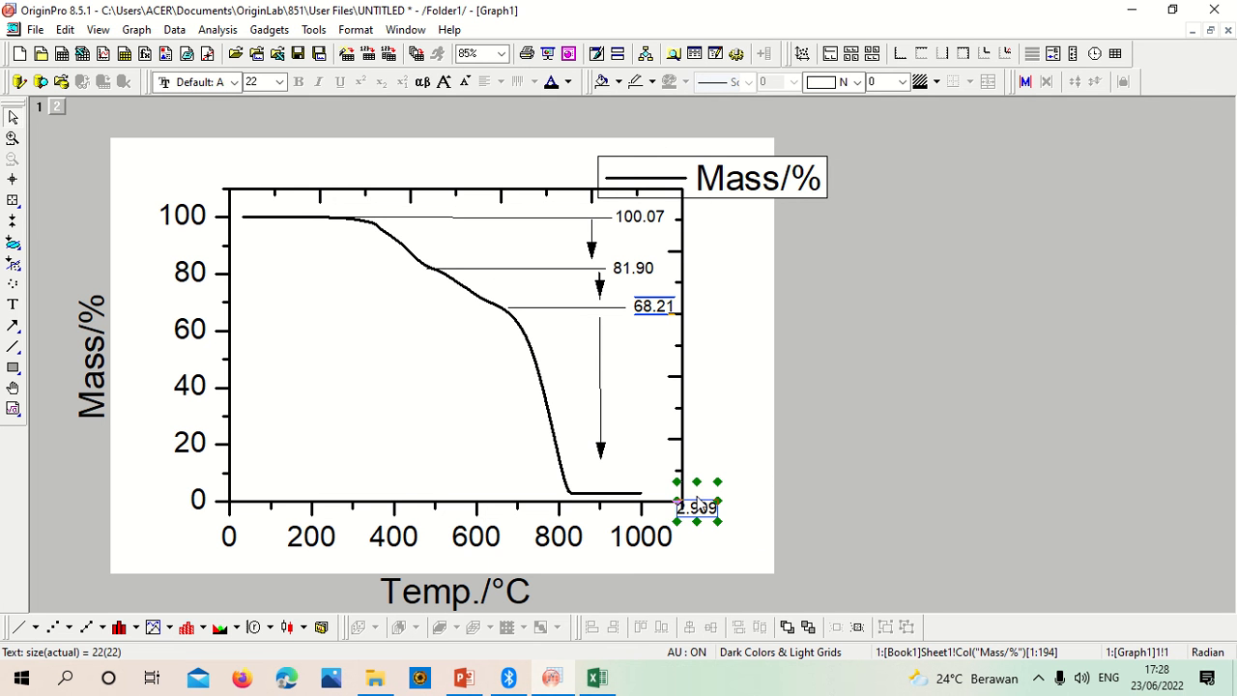
left_click_drag(697, 501, 661, 488)
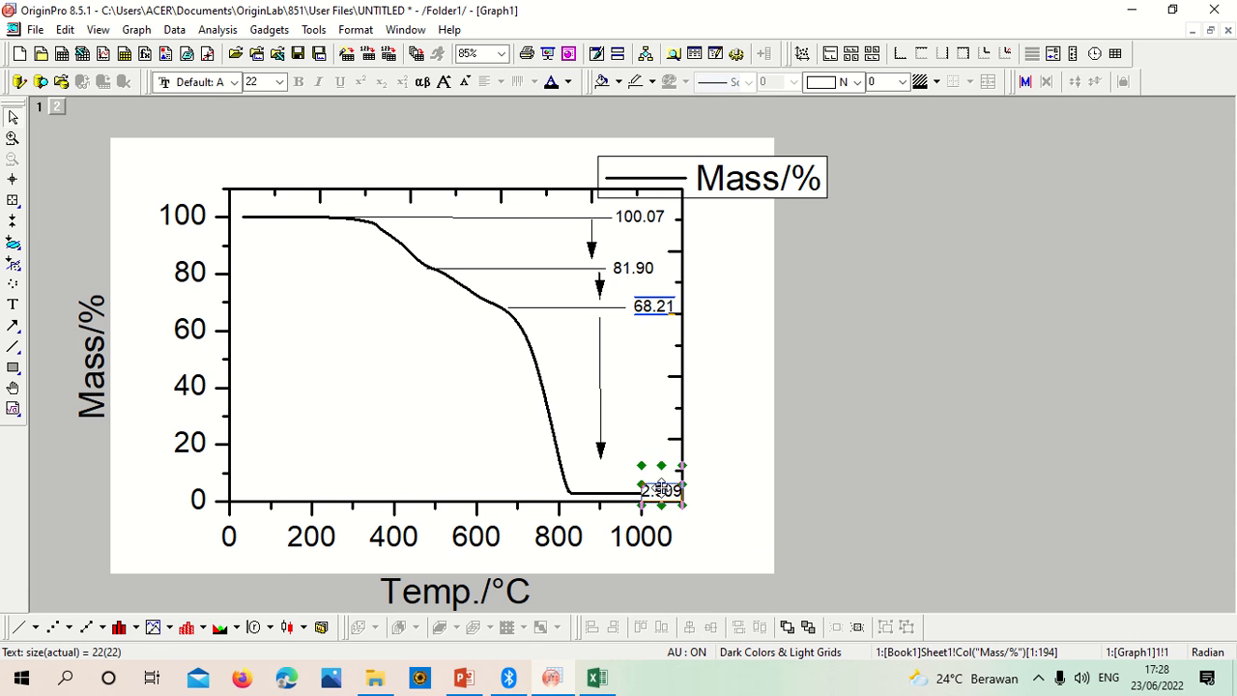
left_click(859, 447)
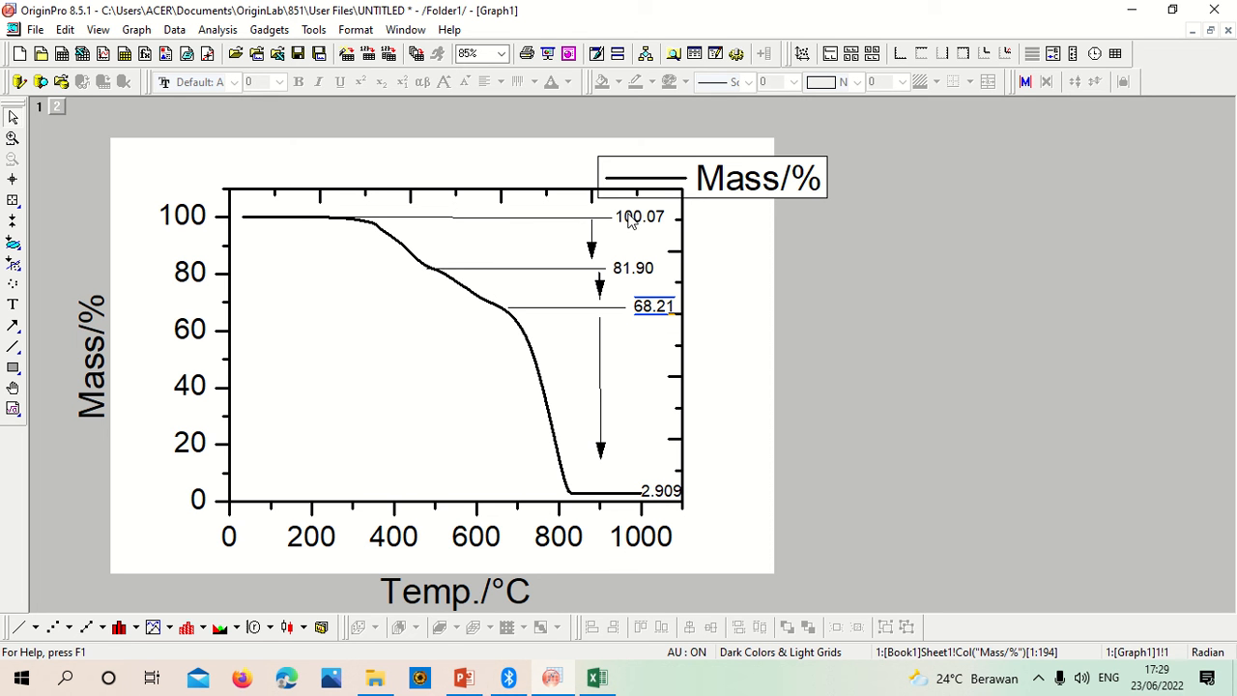
Add the text label 18.17% in font size 10 beside the first arrow, between the first and second horizontal lines.
left_click(14, 305)
left_click(534, 234)
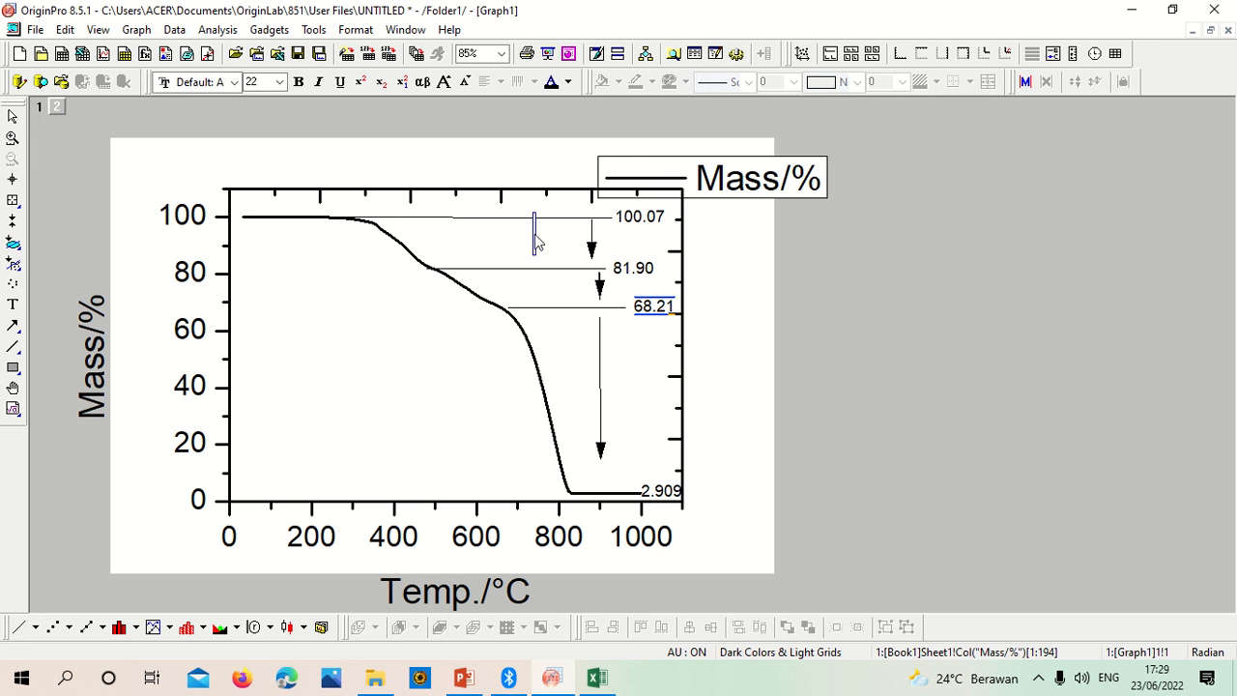
type("18.17%")
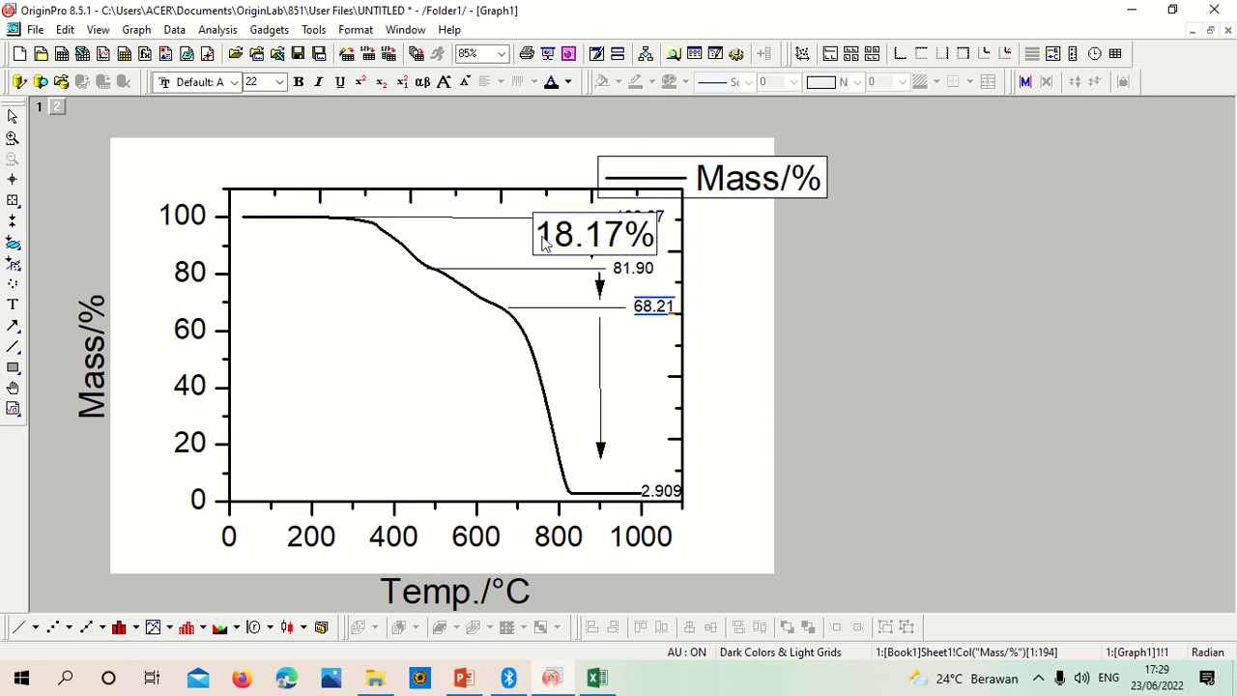
key("ctrl+a")
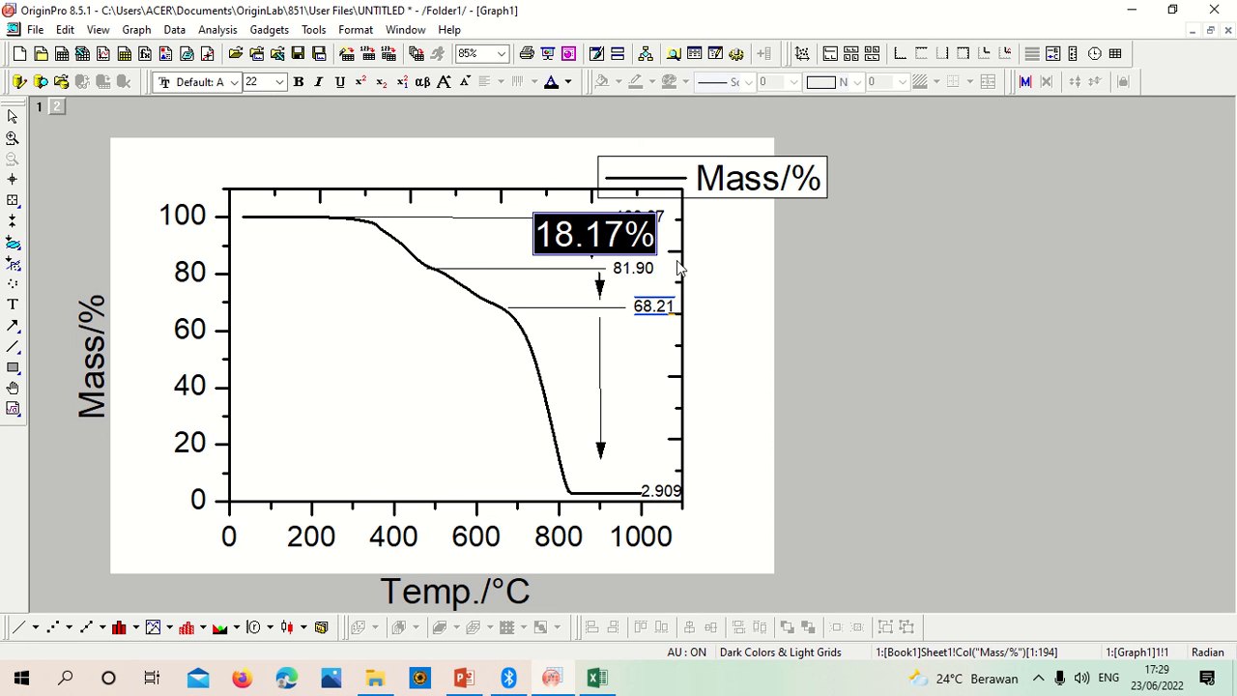
double_click(262, 81)
type("10")
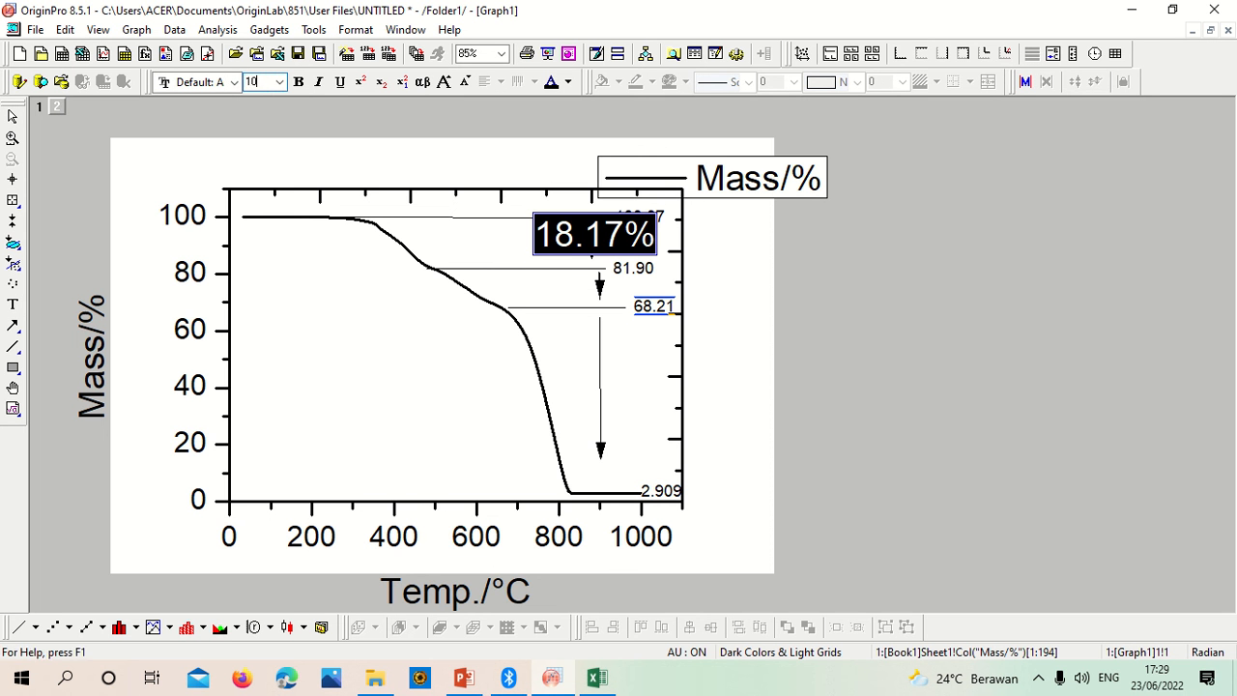
key("Return")
left_click(829, 305)
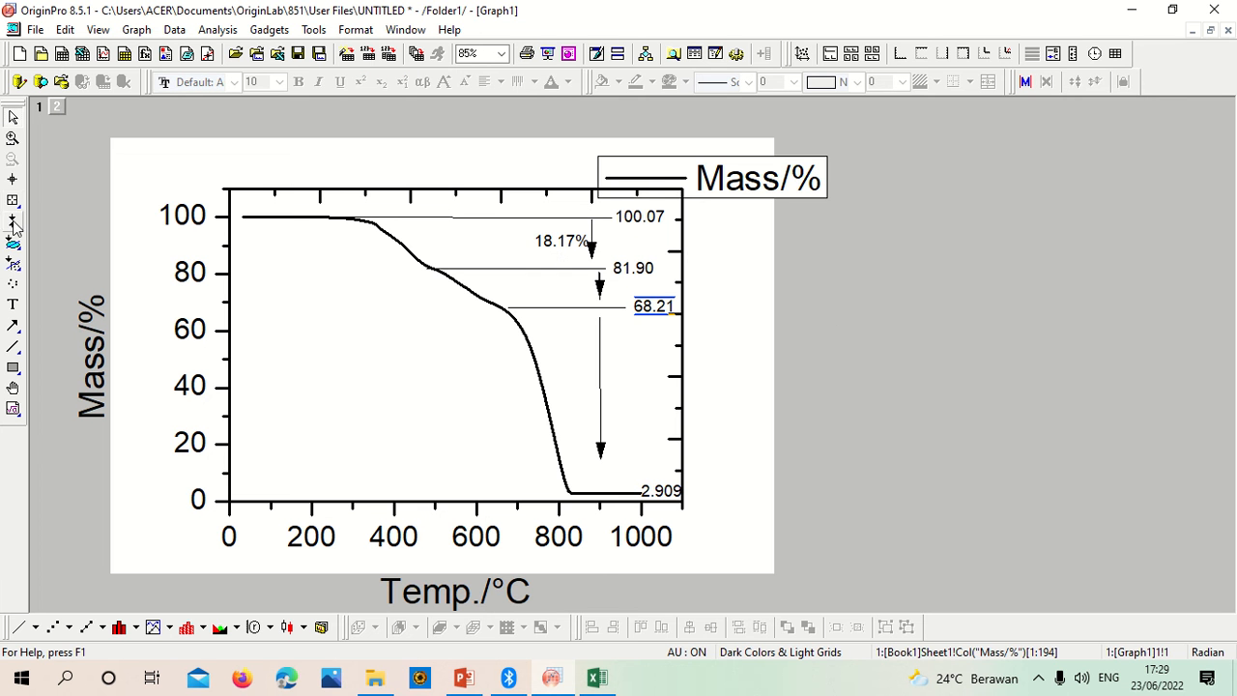
Add the text label 13.69% in font size 10 between the second and third horizontal lines, left of the second arrow.
left_click(12, 304)
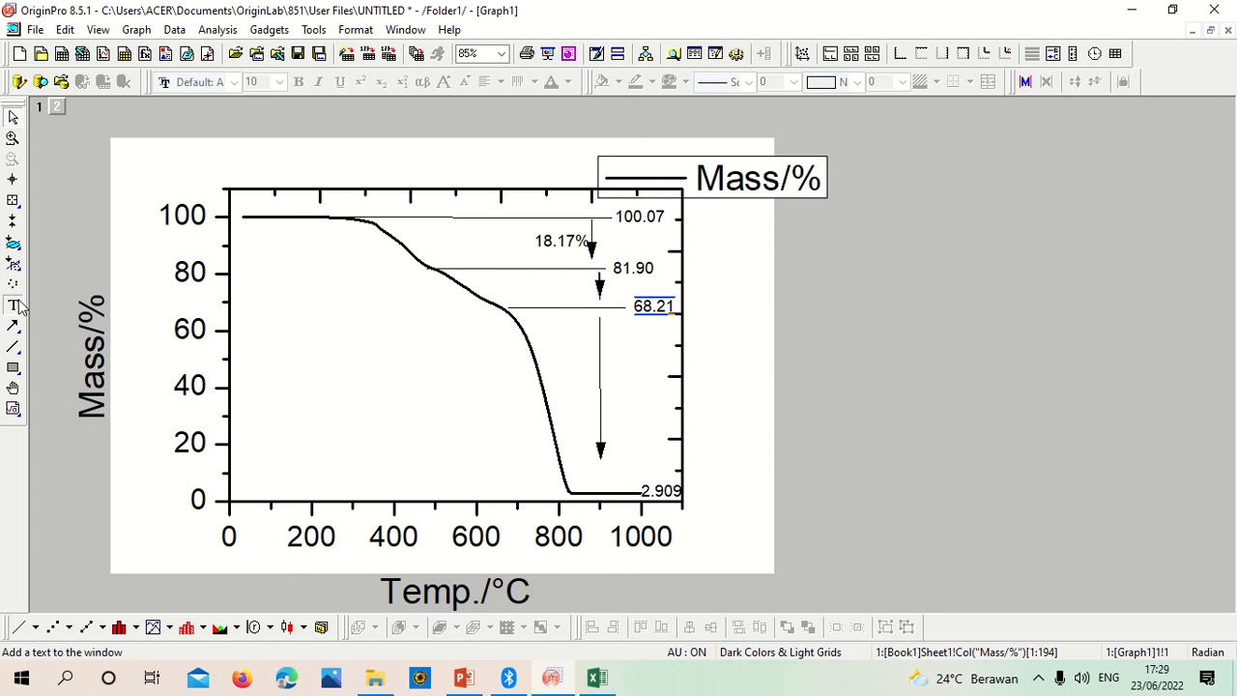
left_click(521, 290)
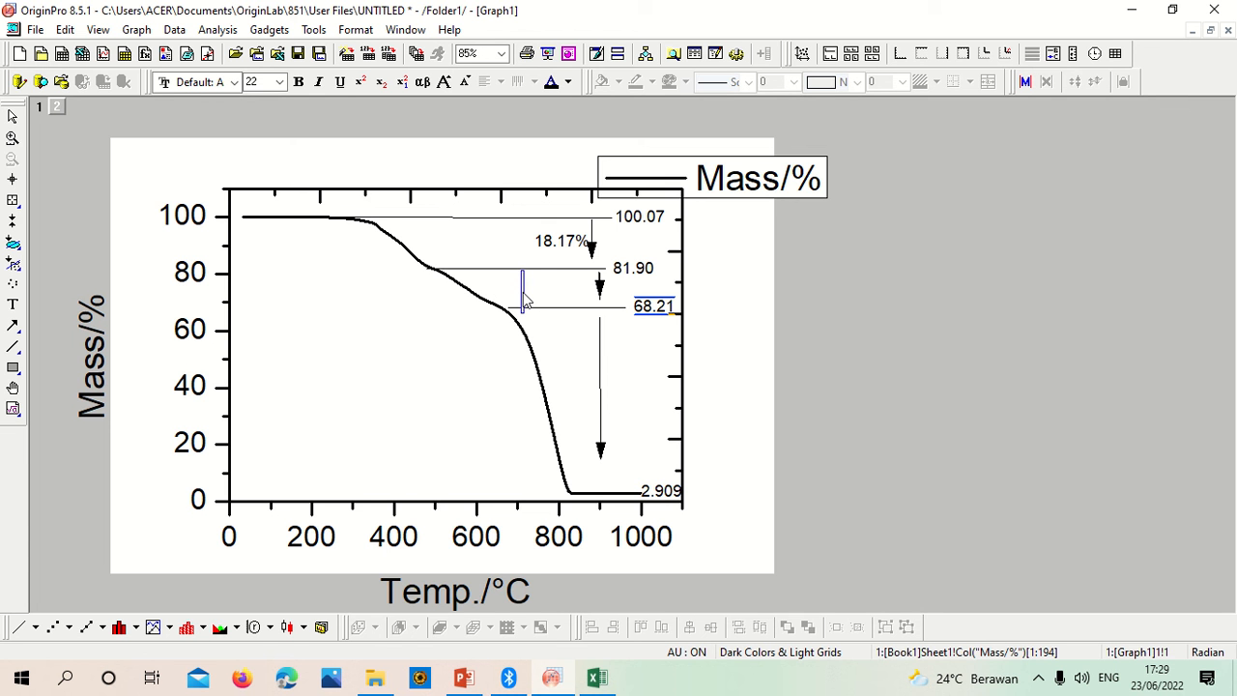
type("1")
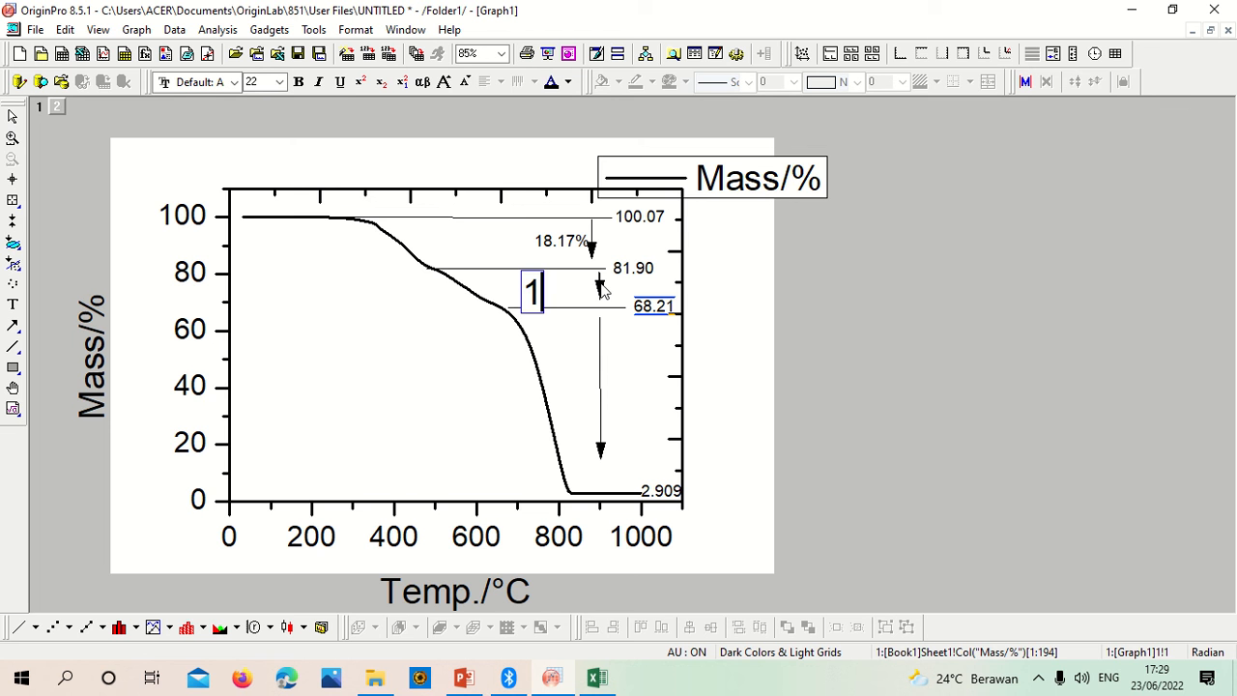
type("3.6")
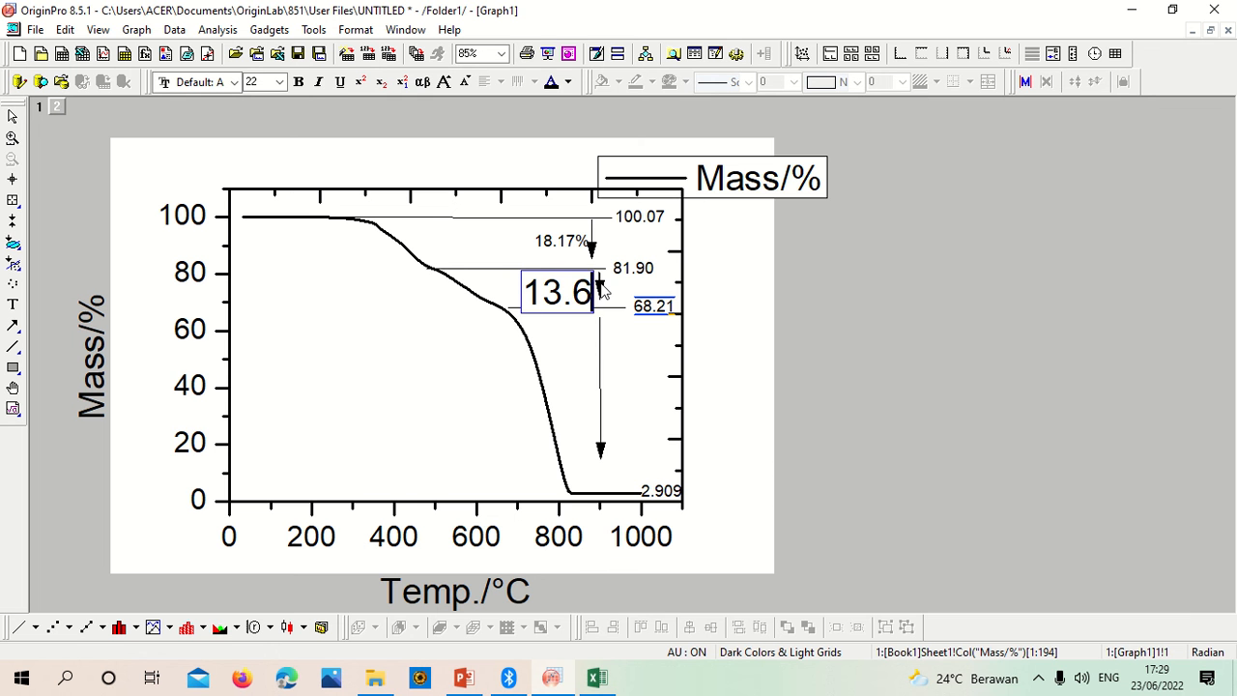
type("9%%")
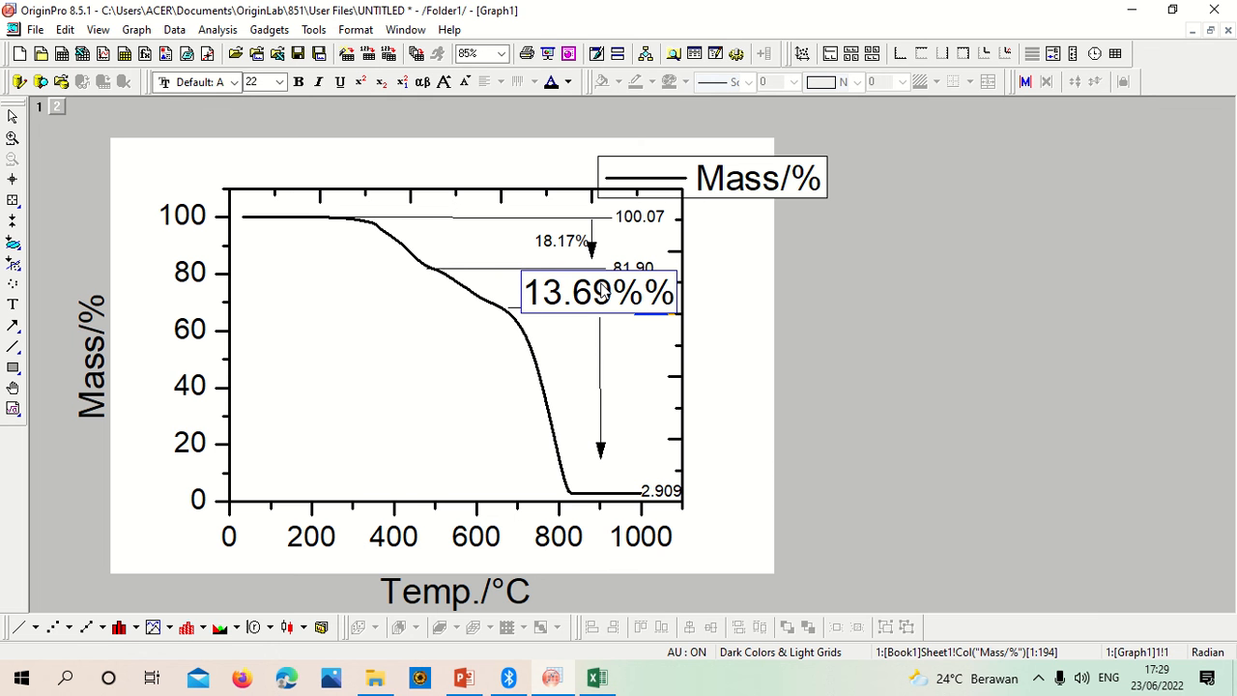
key("BackSpace")
left_click_drag(538, 299, 505, 300)
left_click(663, 300)
double_click(263, 81)
type("10")
key("Return")
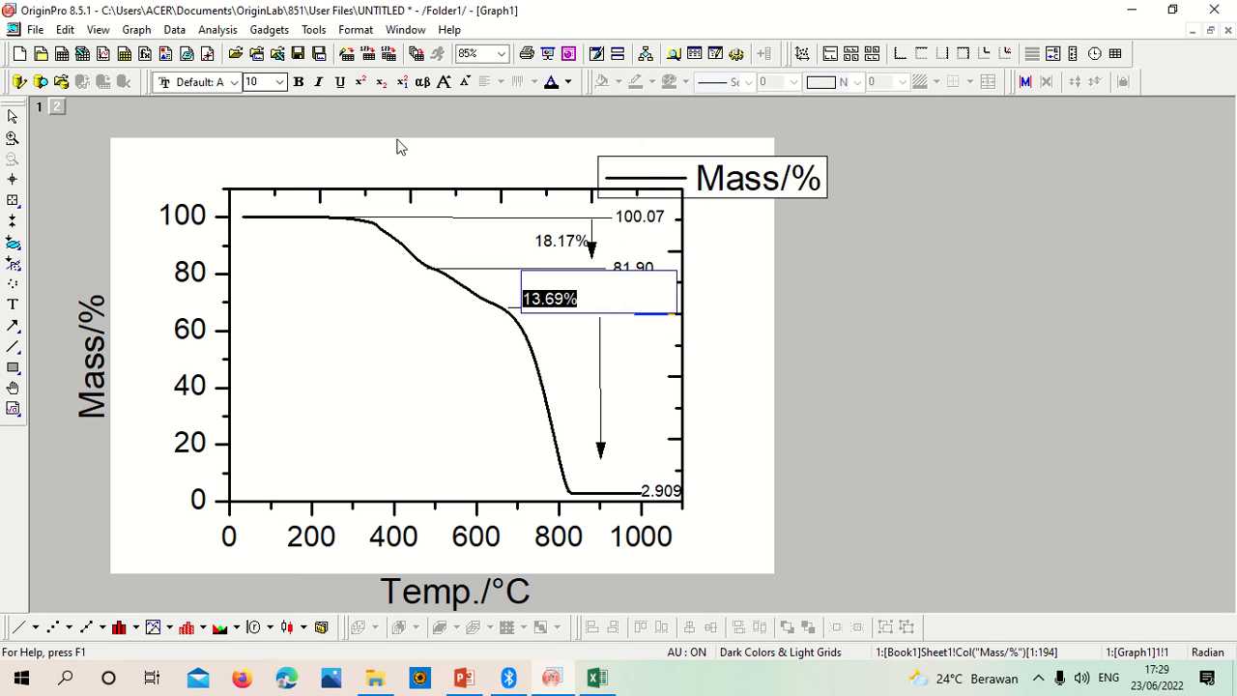
left_click(681, 368)
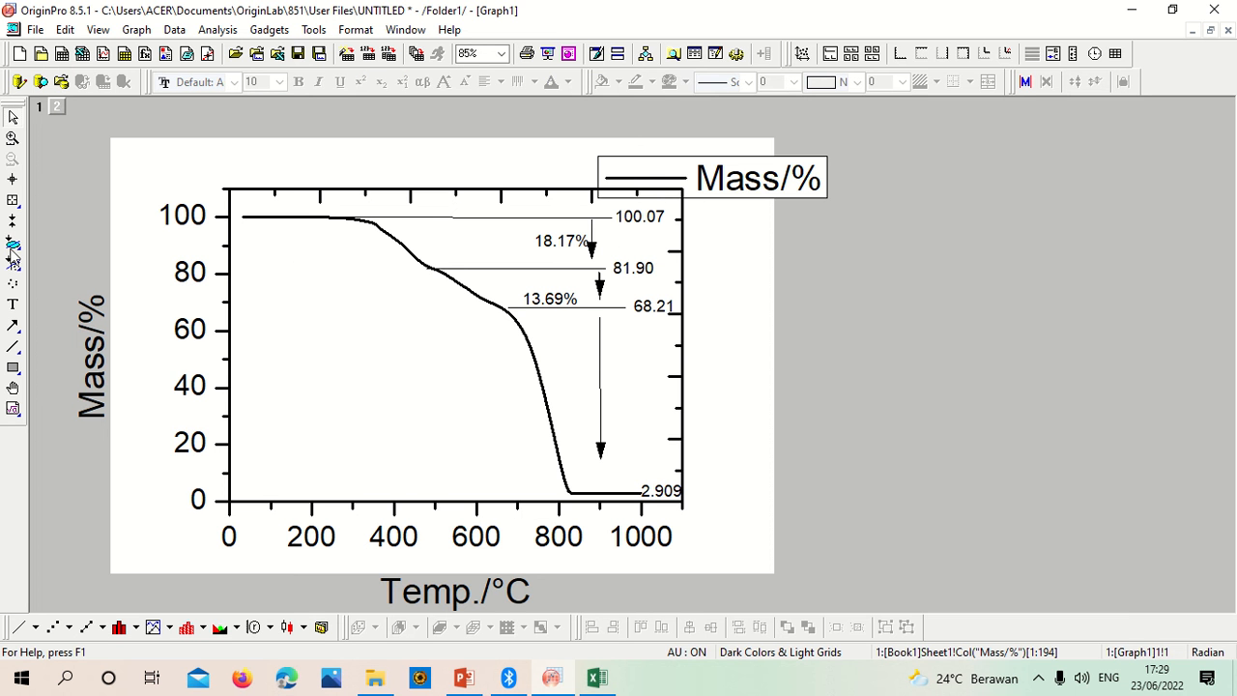
Add the text label 65.301% in font size 10 to the right of the long third arrow.
left_click(13, 305)
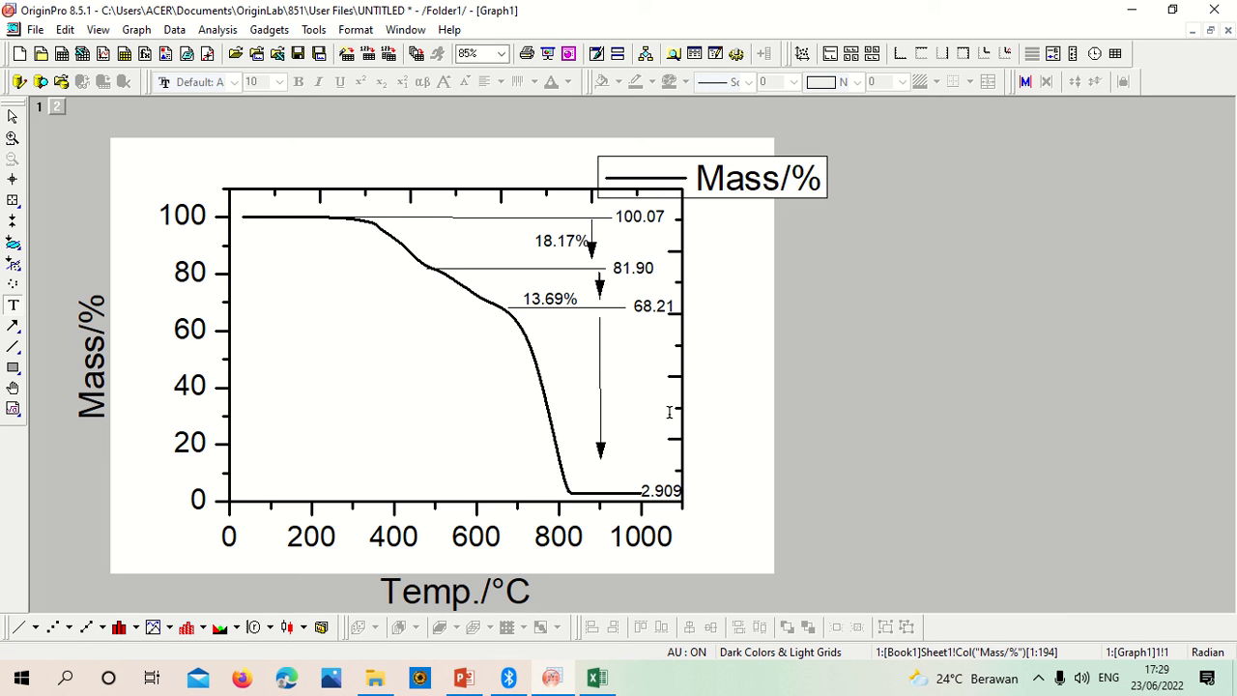
left_click(620, 382)
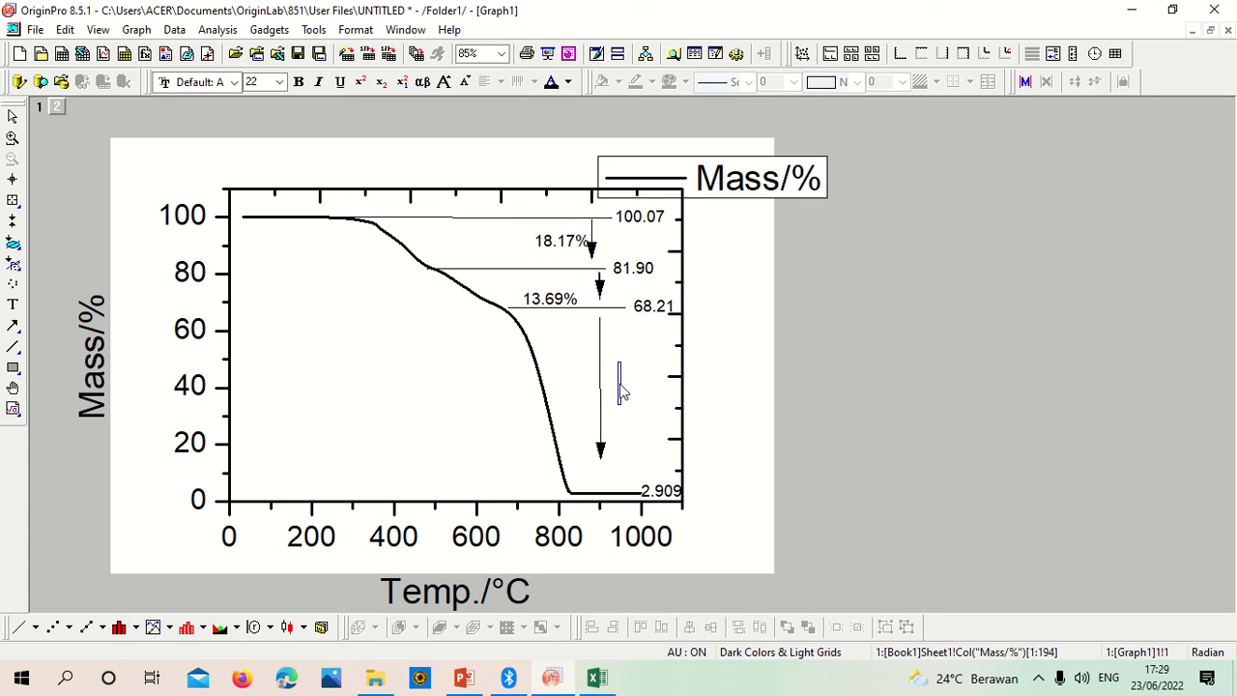
type("65.301%")
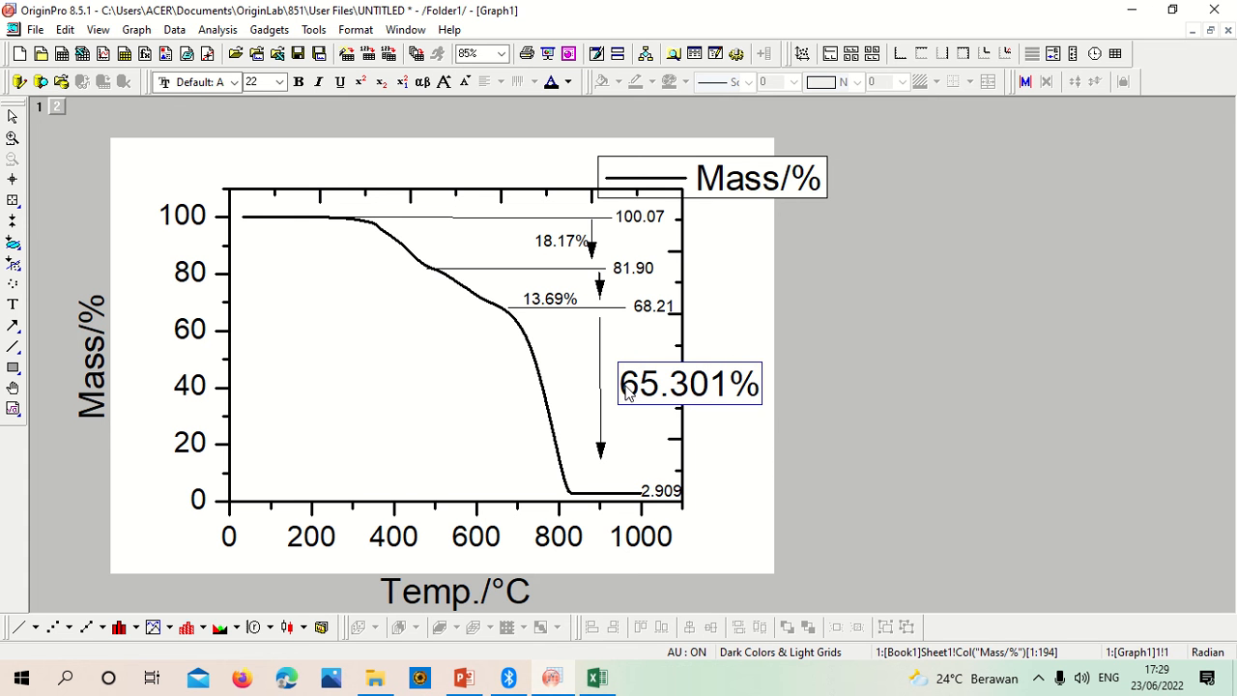
left_click_drag(621, 388, 773, 404)
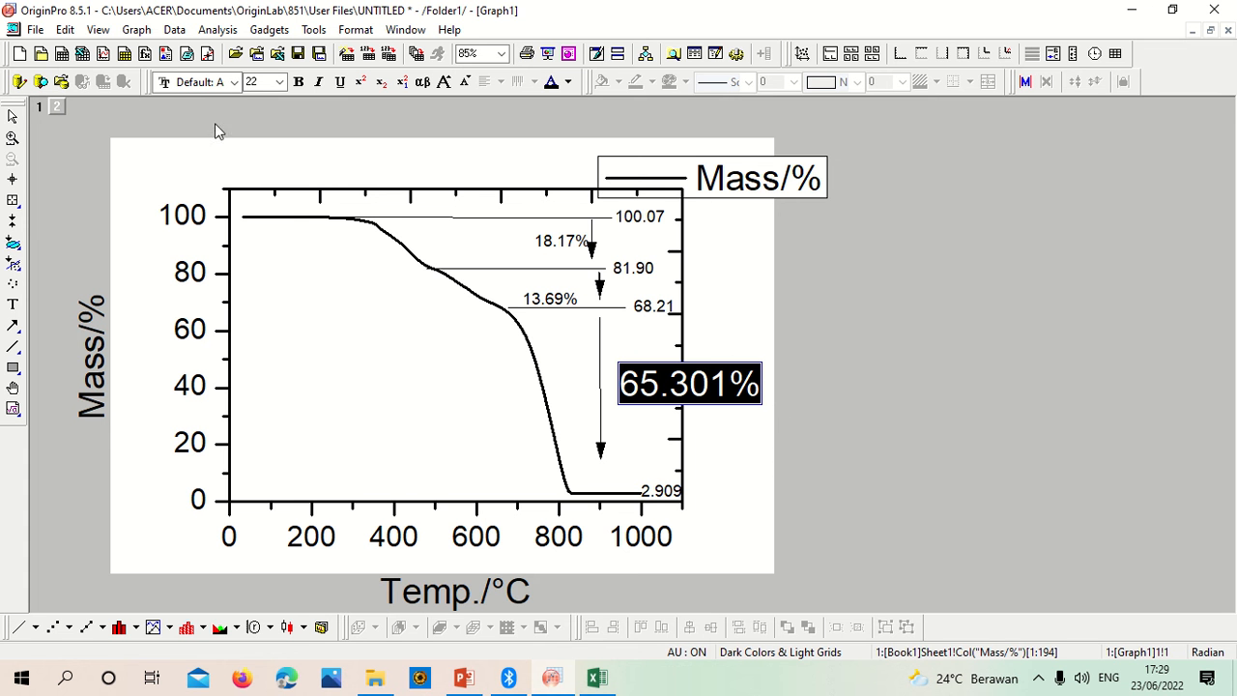
left_click(259, 82)
type("10")
key("Return")
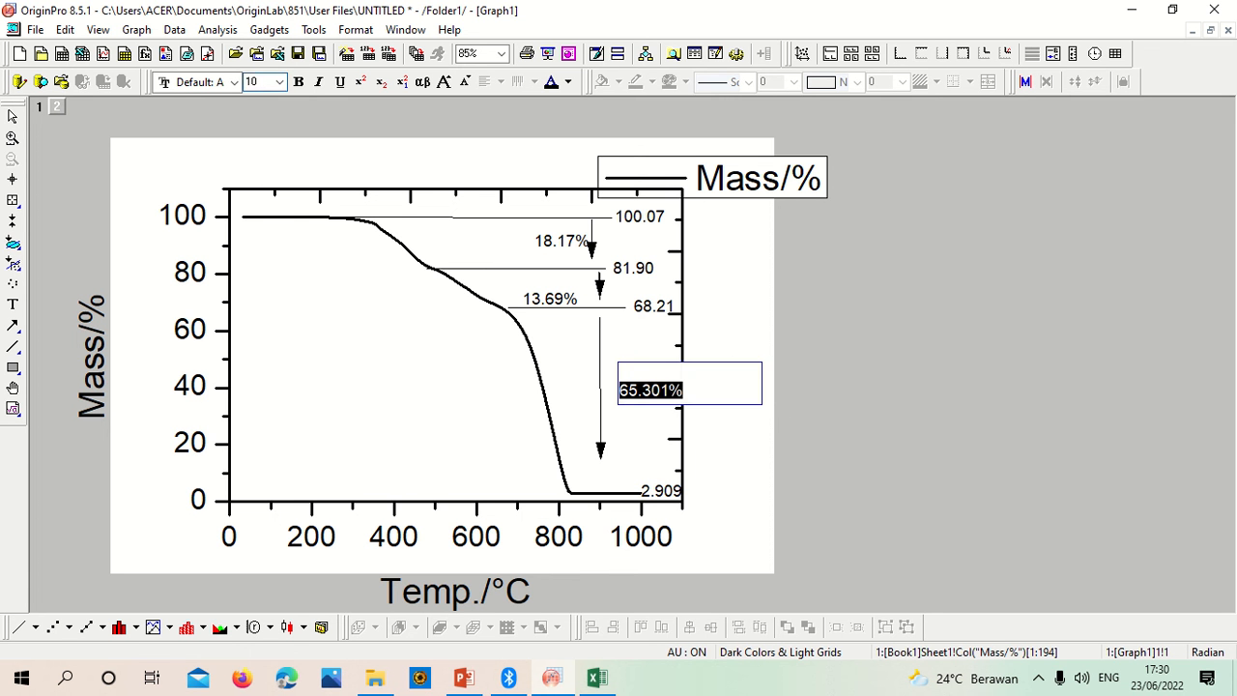
left_click(712, 450)
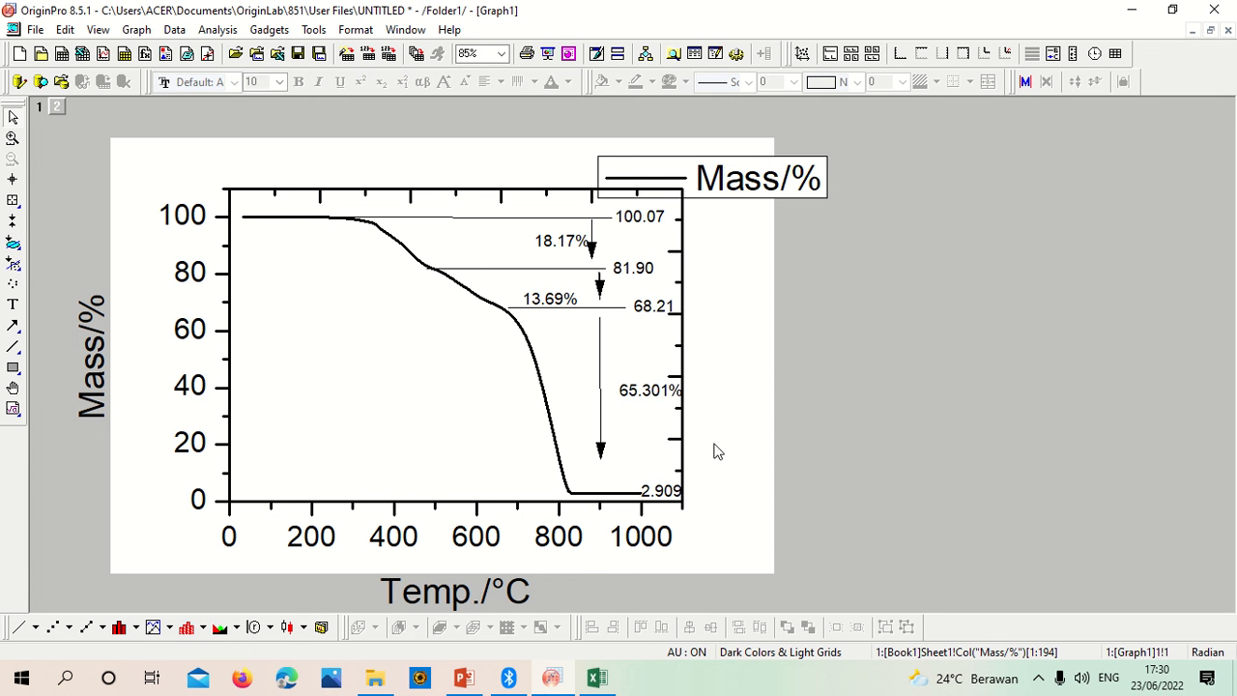
Move the 65.301% label to the left side of the third arrow, next to the falling curve.
left_click(629, 390)
left_click_drag(640, 400, 557, 378)
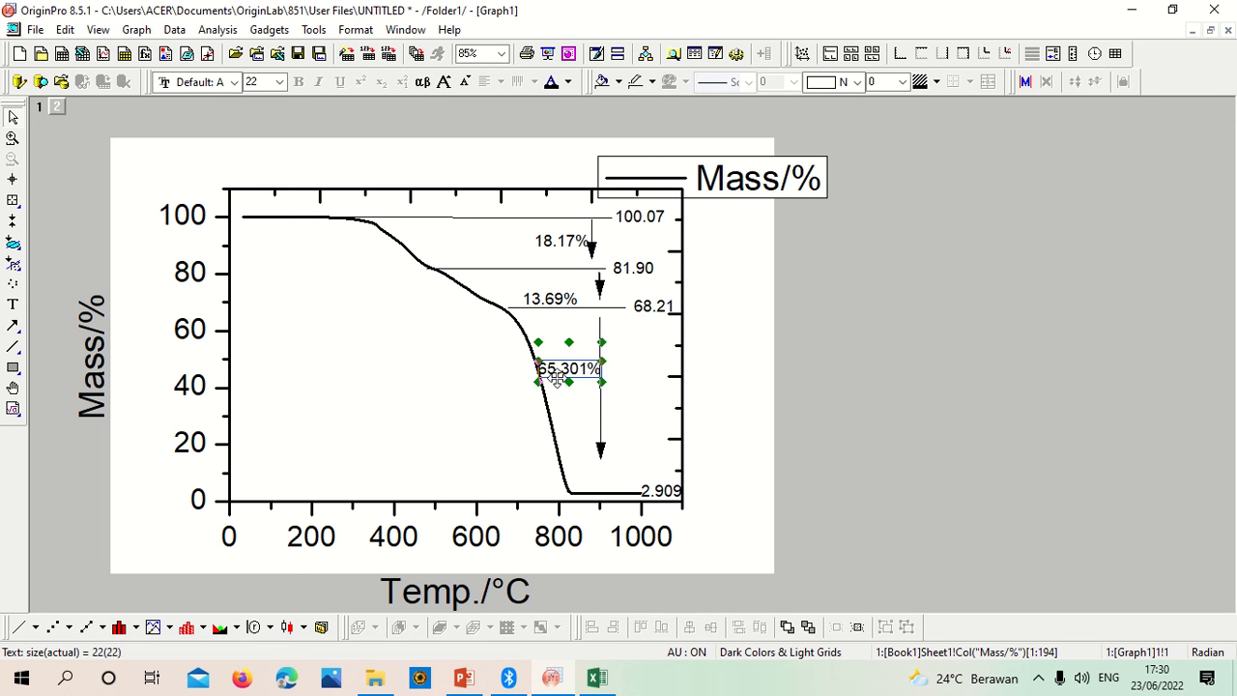
left_click(720, 280)
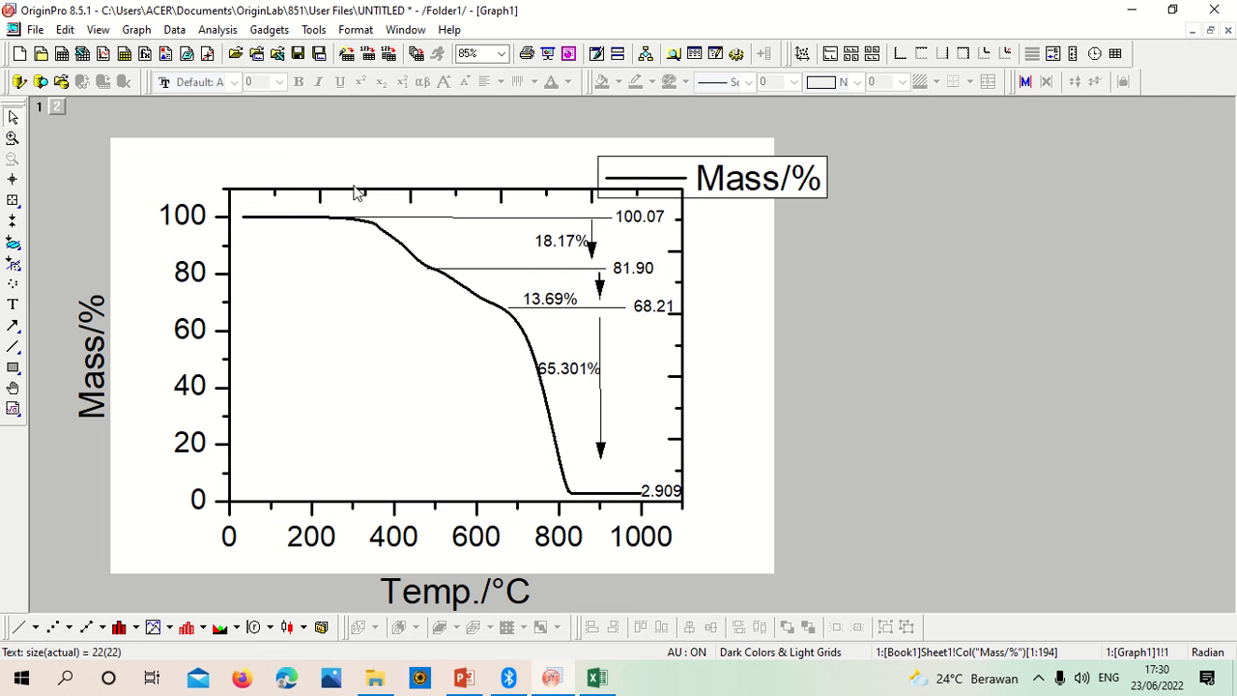
Differentiate the Mass/% curve with derivative order 1, leaving the derivative curve unplotted.
left_click(215, 30)
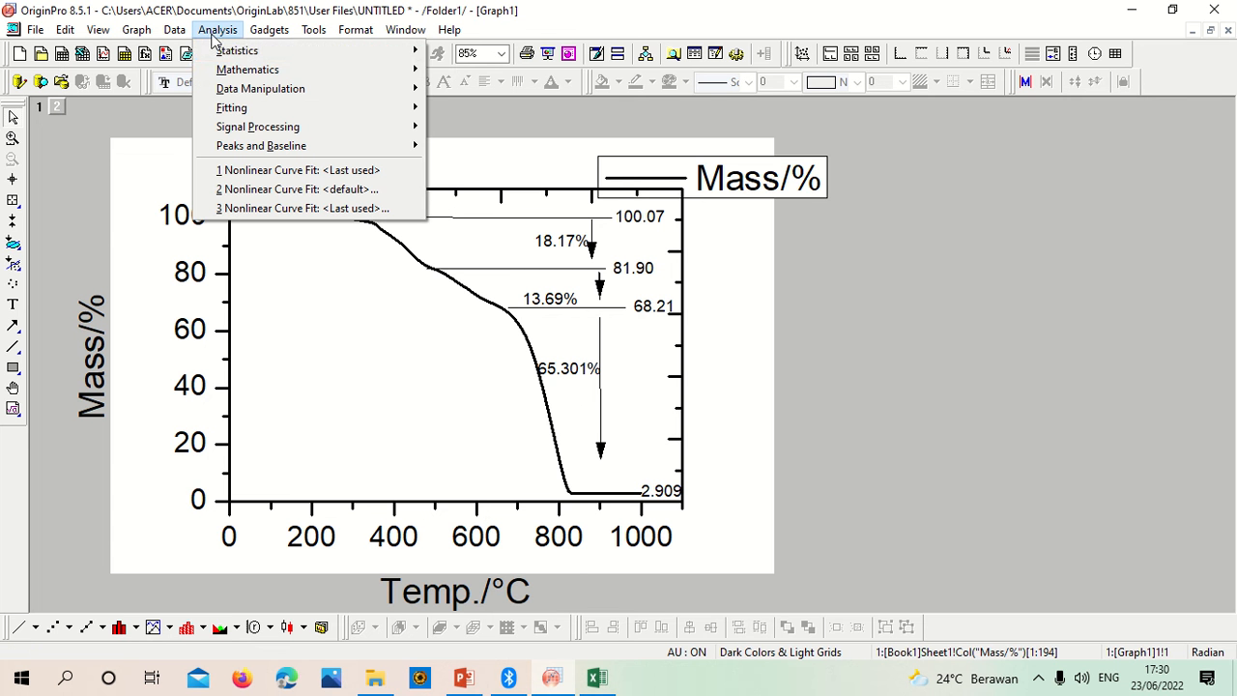
mouse_move(256, 71)
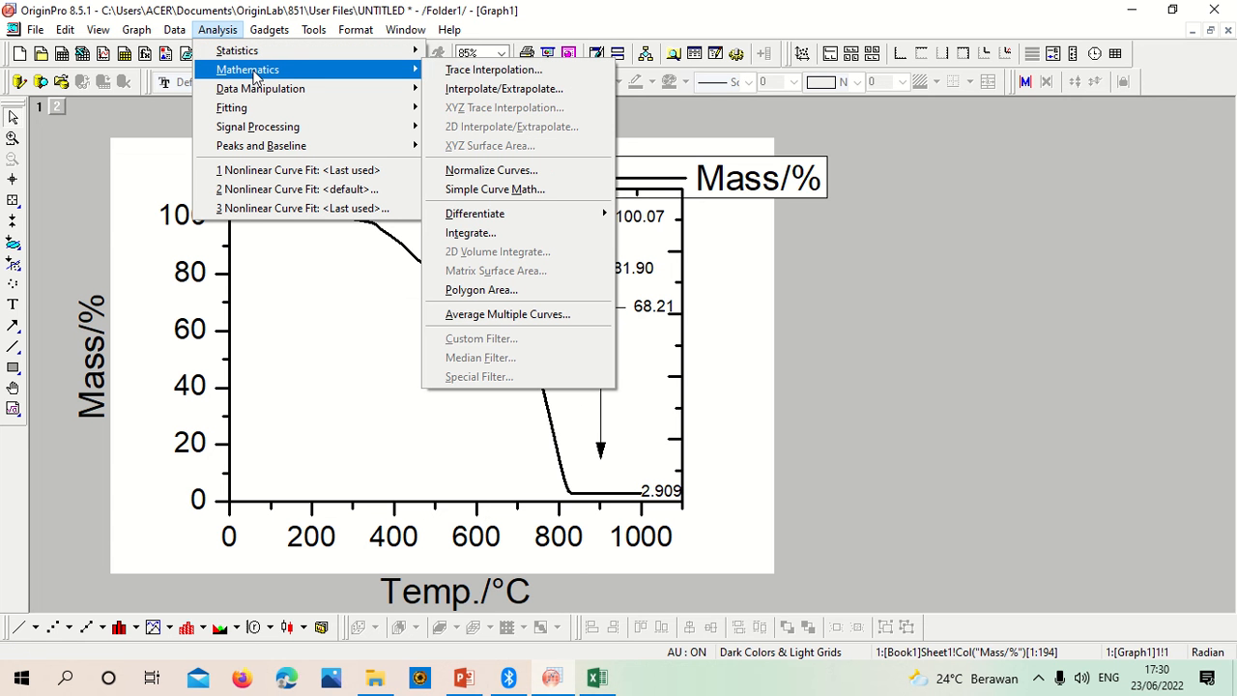
mouse_move(510, 214)
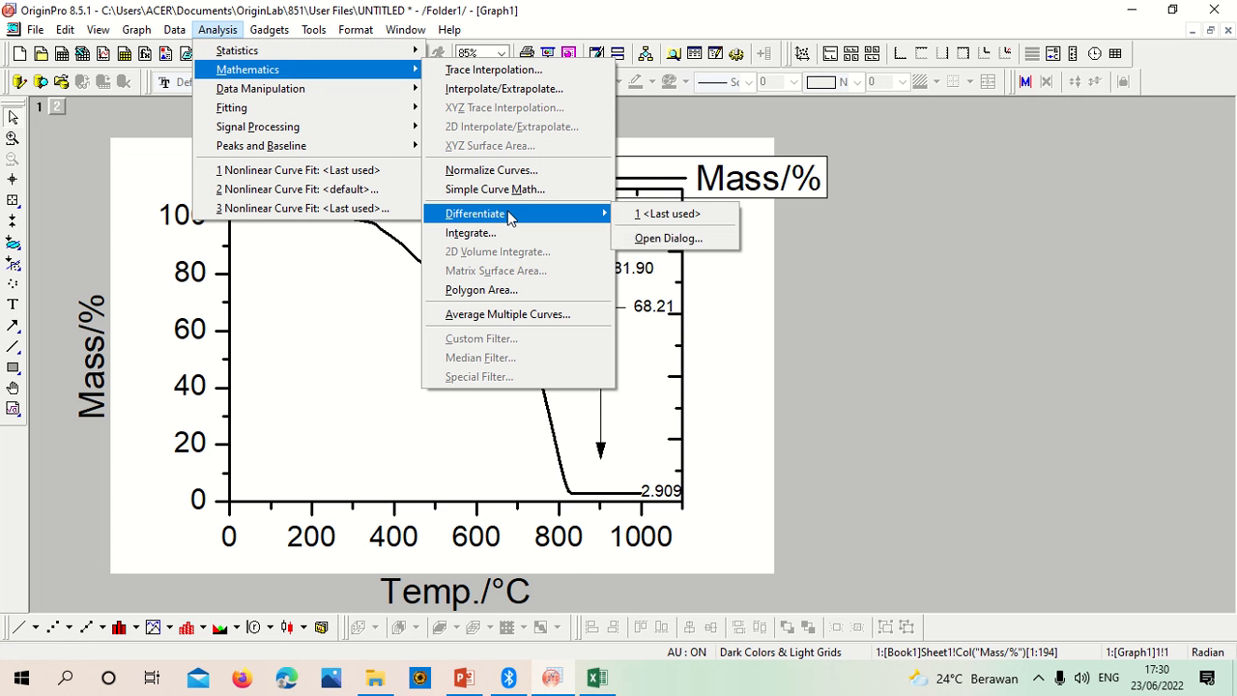
left_click(666, 241)
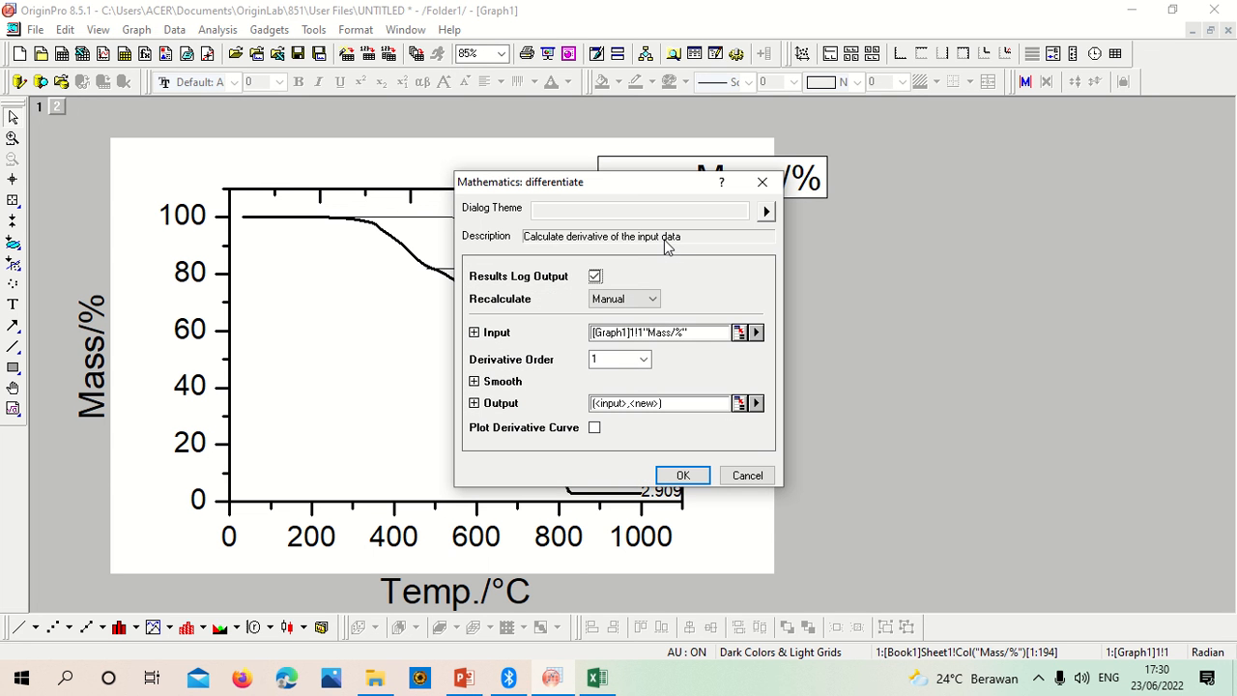
left_click(681, 475)
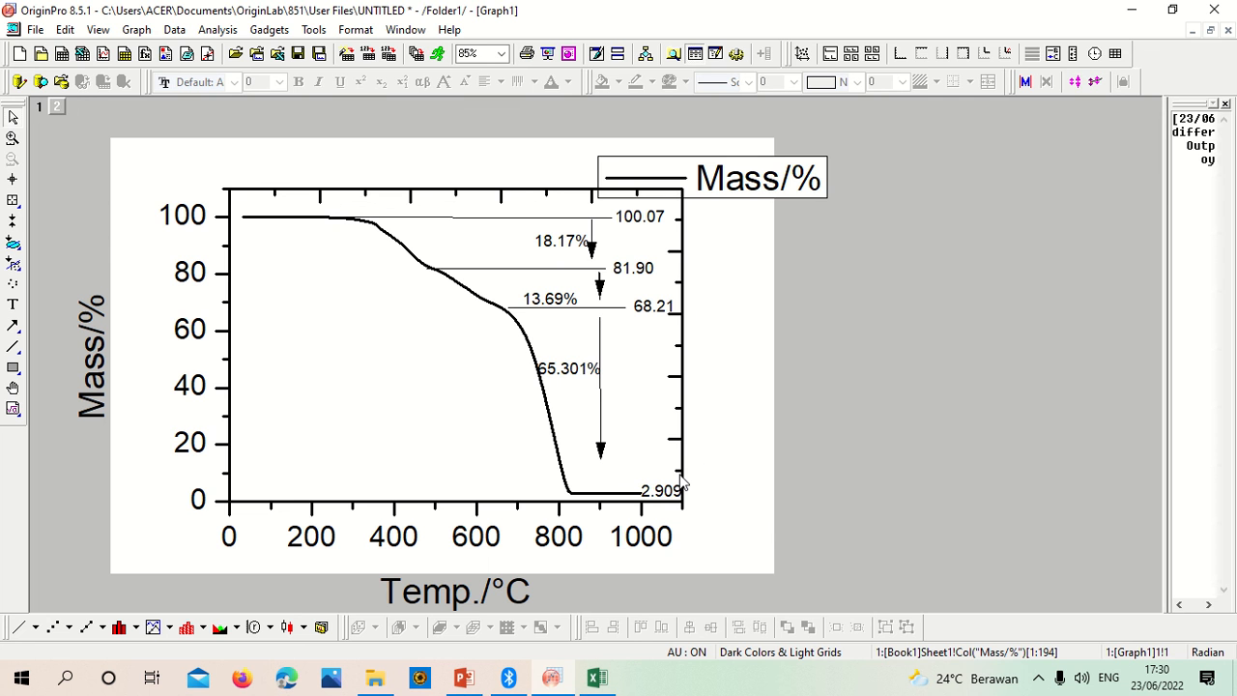
Minimize the mass graph, plot the Derivative column against Temp./°C from Book1 as a line graph, and maximize the new graph.
left_click(12, 30)
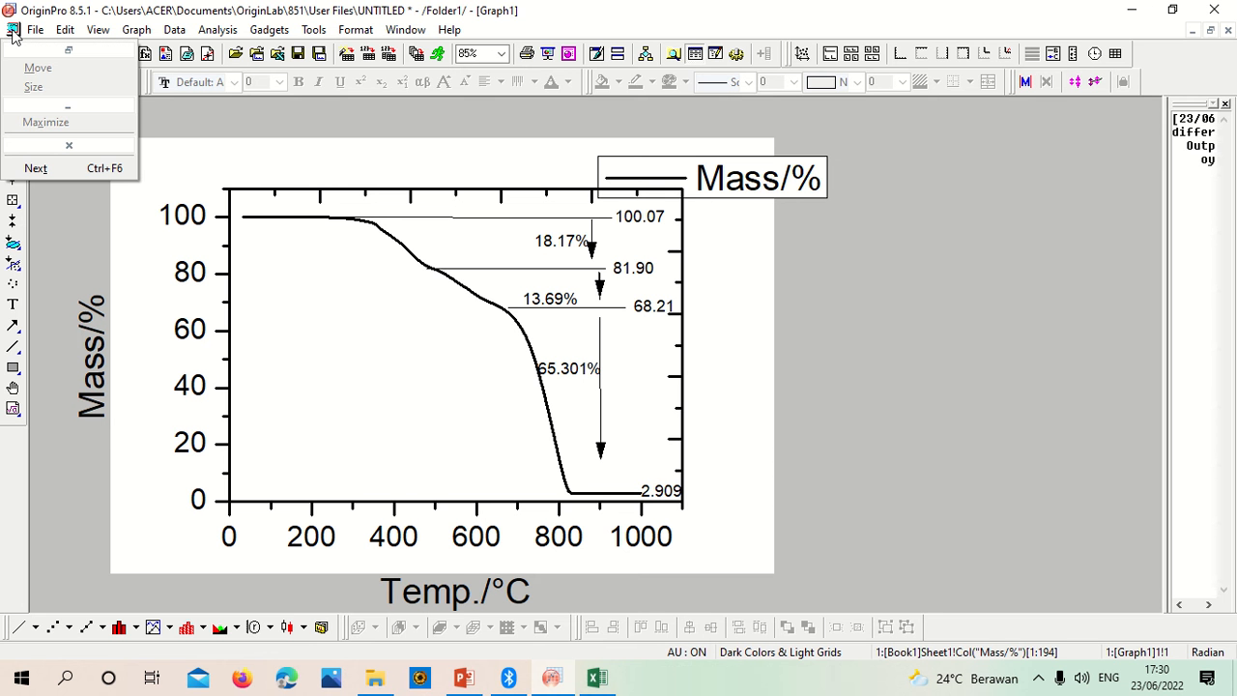
left_click(34, 114)
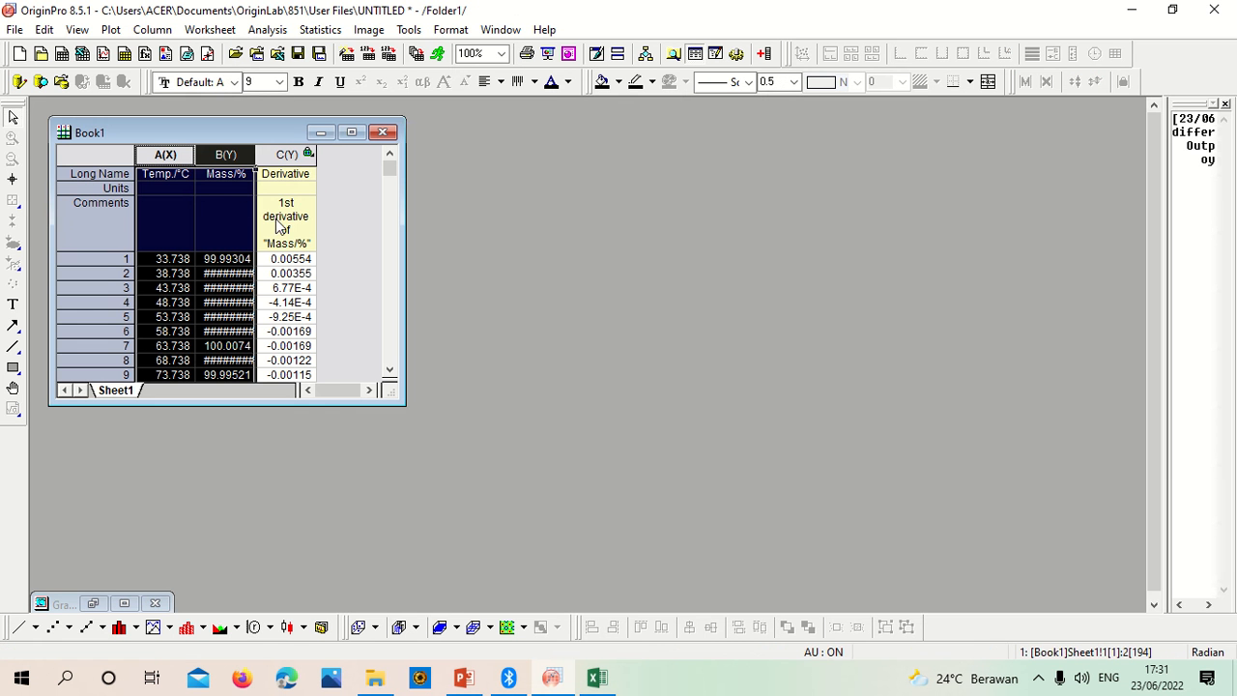
left_click(281, 156)
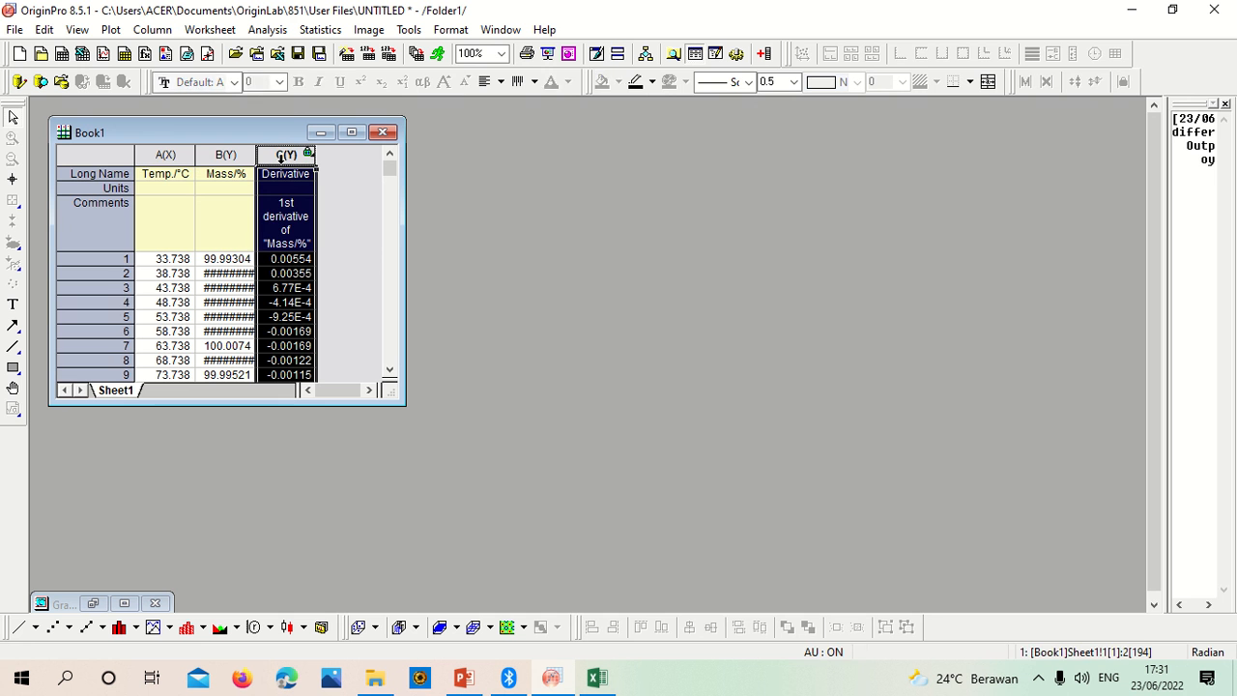
left_click(160, 151)
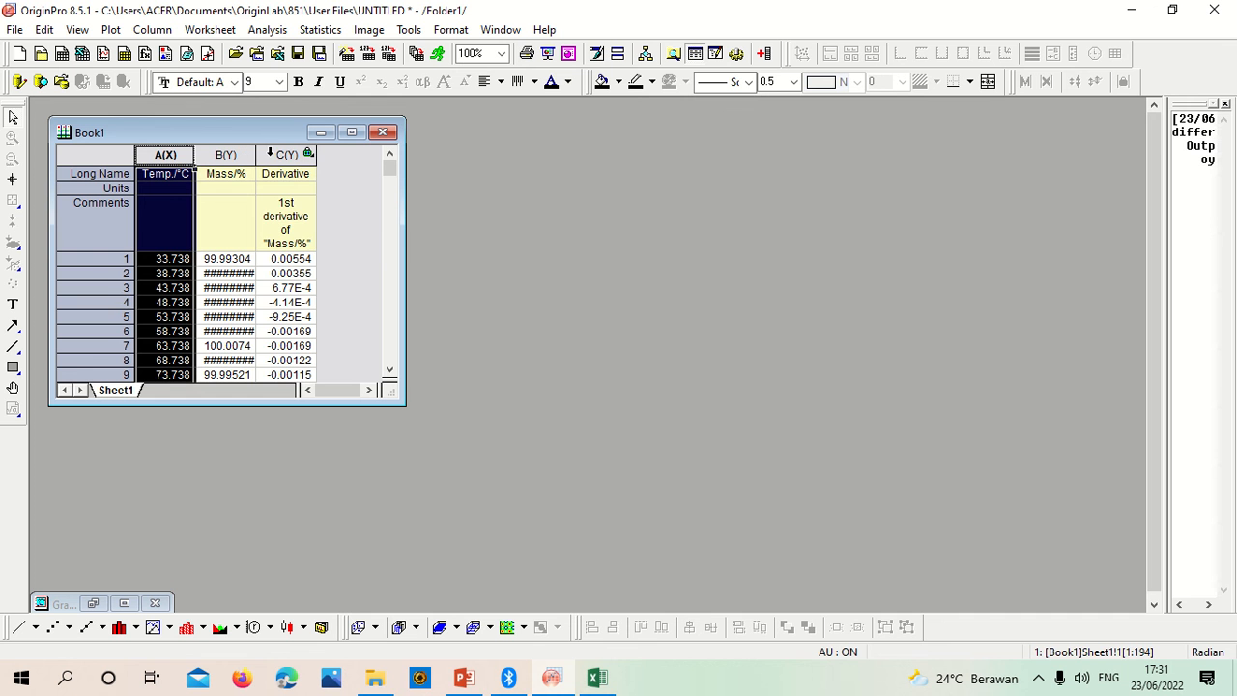
left_click(270, 153, "ctrl")
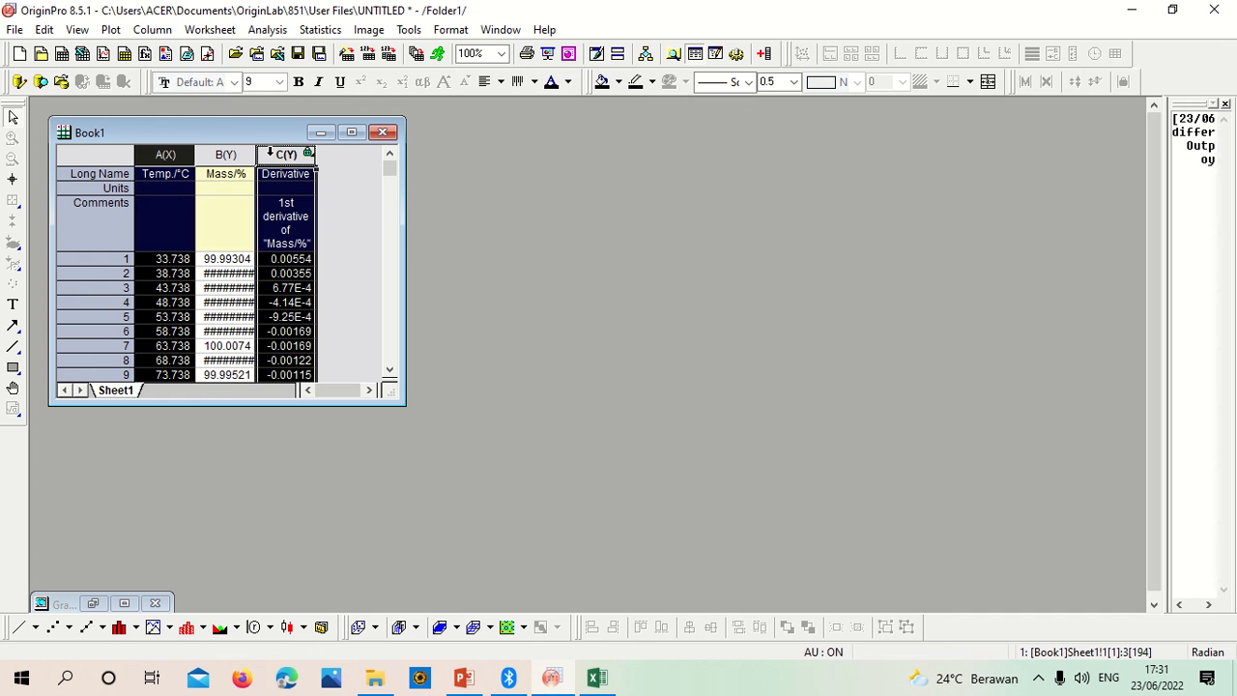
left_click(18, 627)
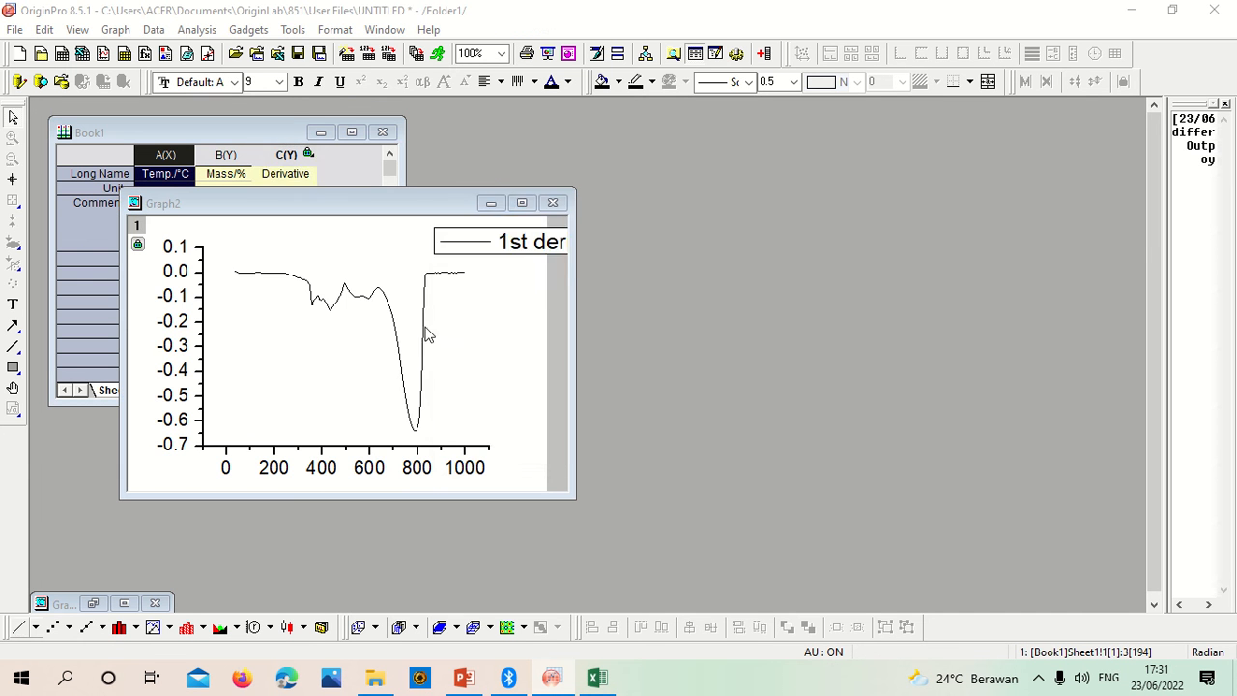
left_click(609, 445)
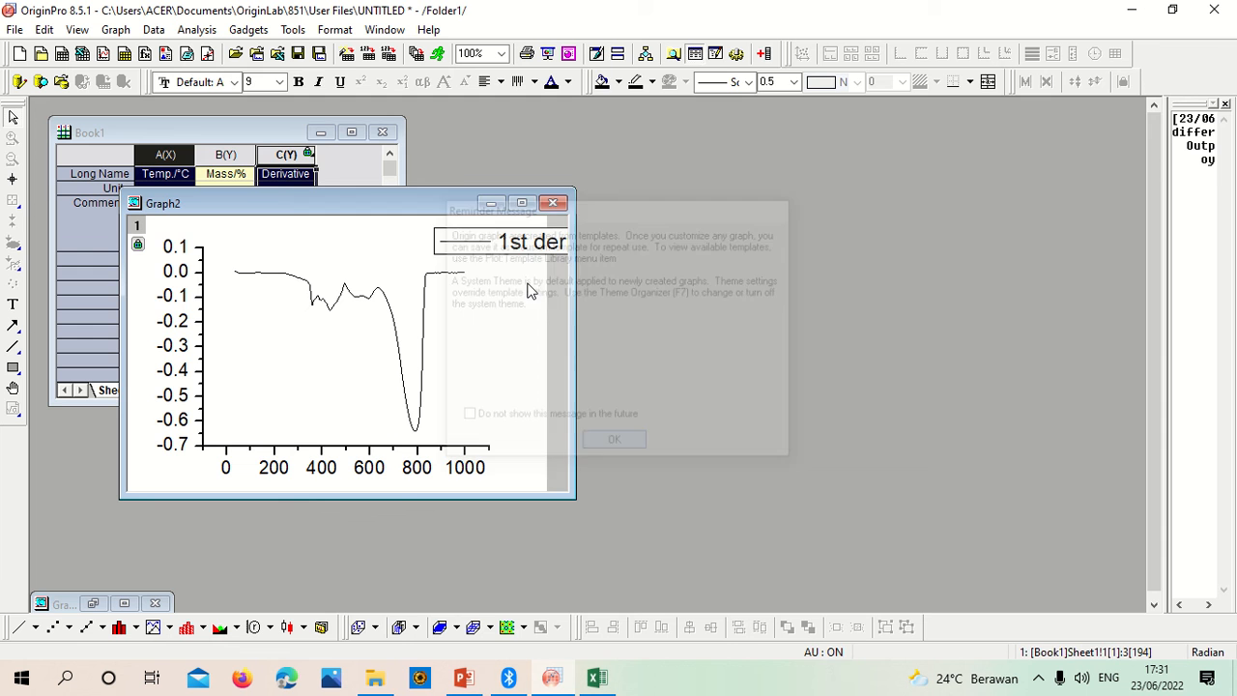
left_click(520, 204)
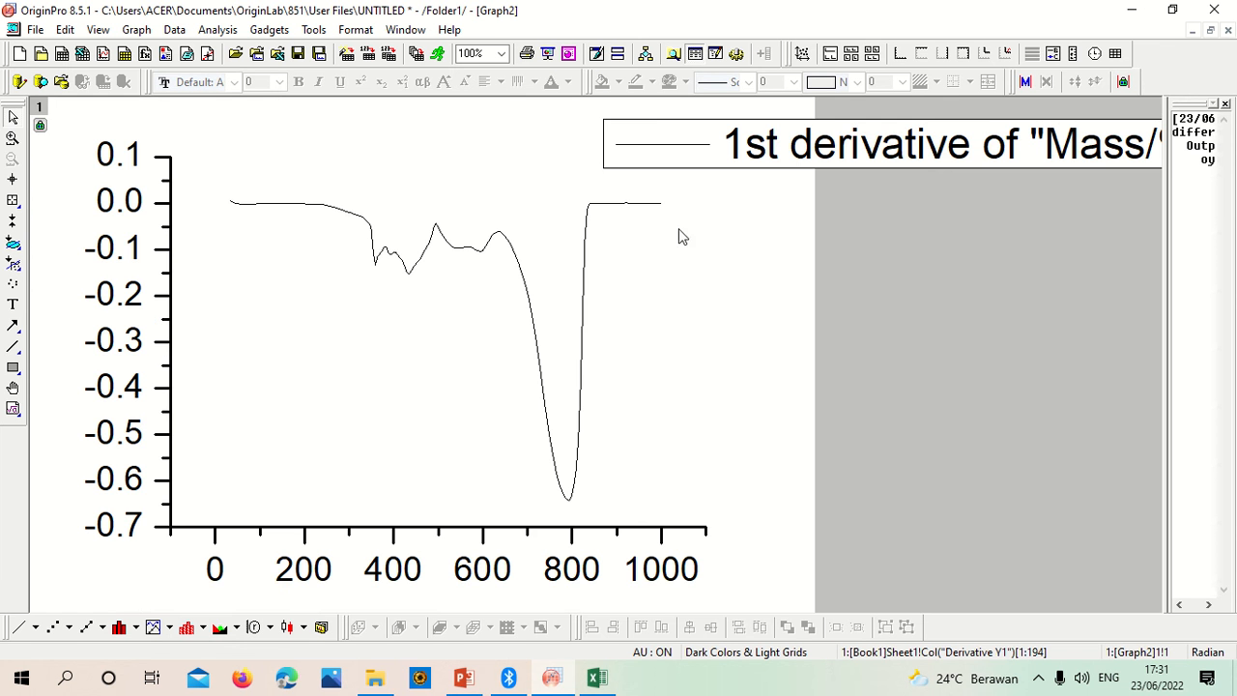
Add a top X and right Y axis layer to the derivative graph and delete that layer's axis titles and tick labels.
left_click(962, 56)
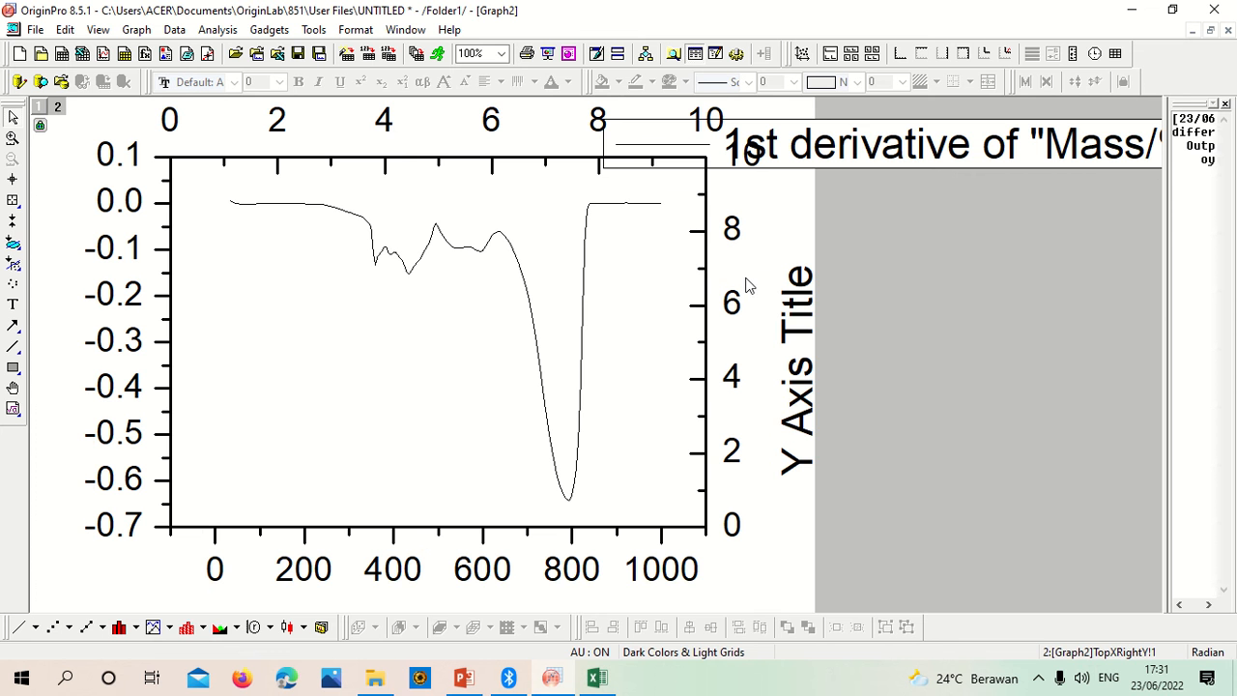
left_click(802, 331)
key("Delete")
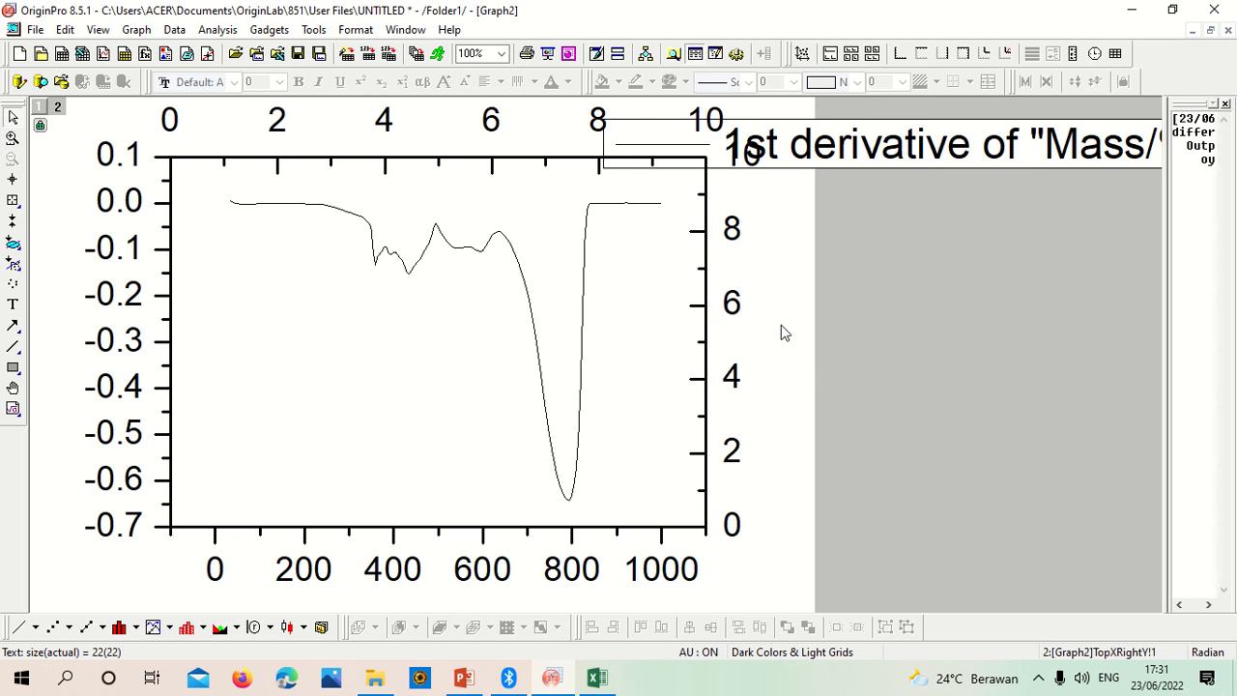
left_click(732, 306)
key("Delete")
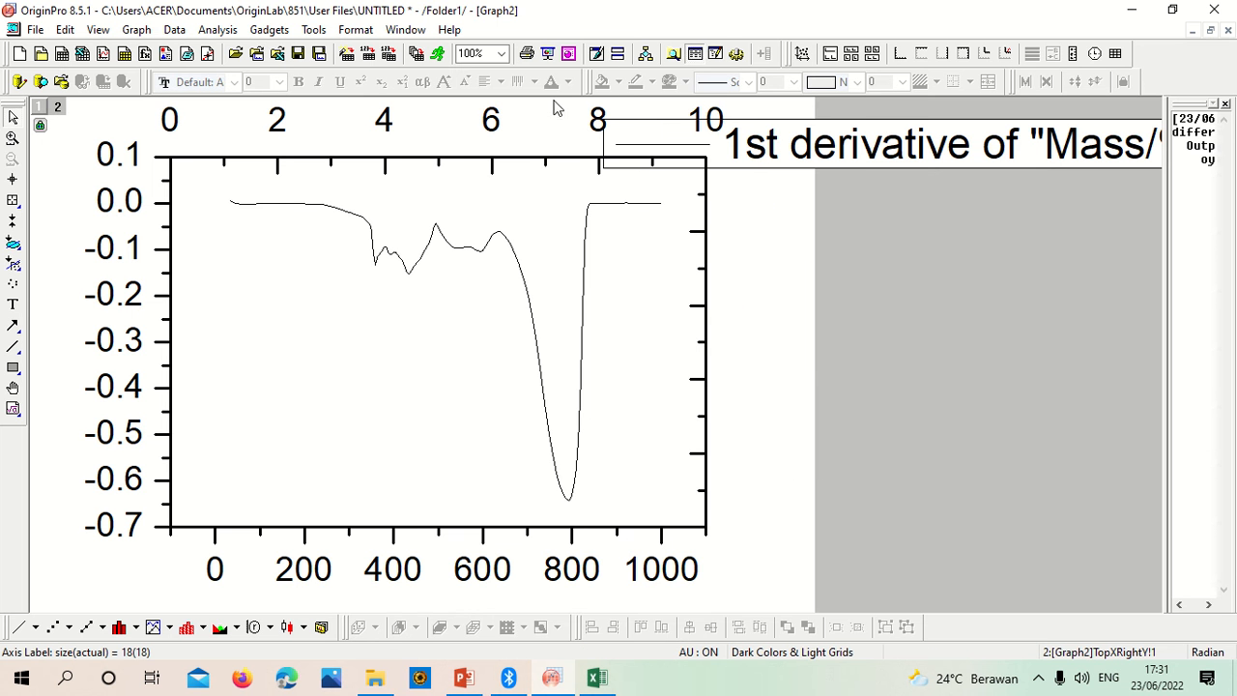
left_click(595, 119)
key("Delete")
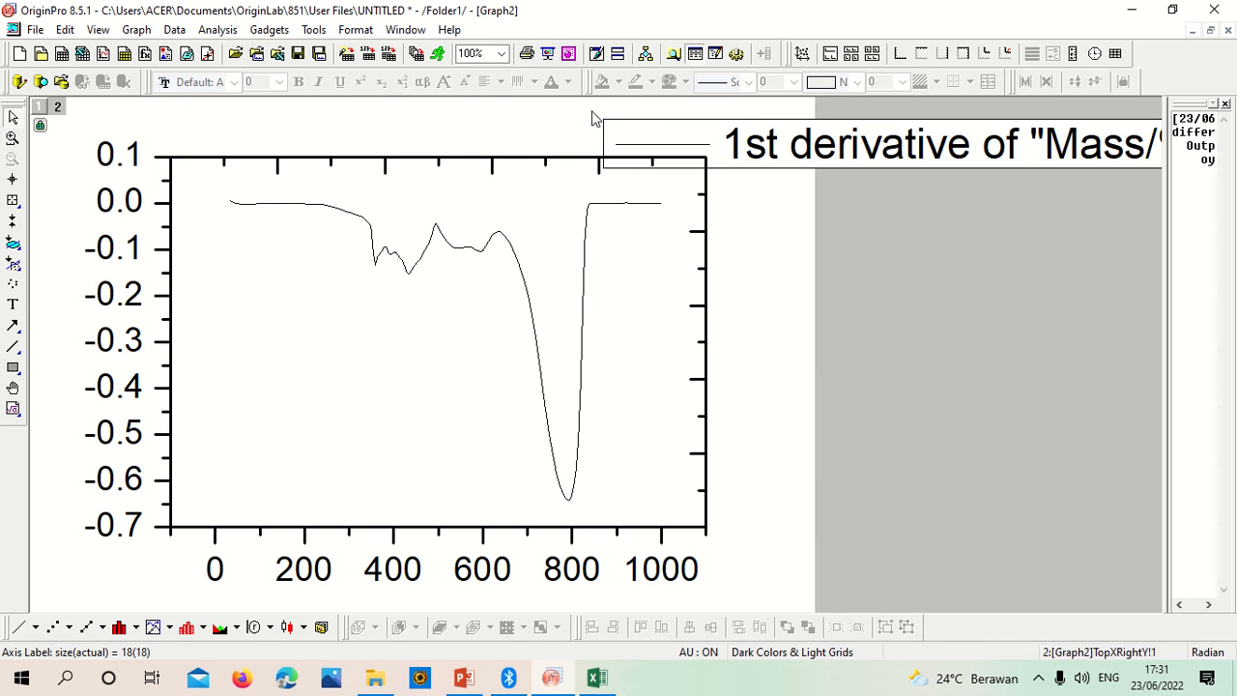
scroll(591, 111, "down", 1)
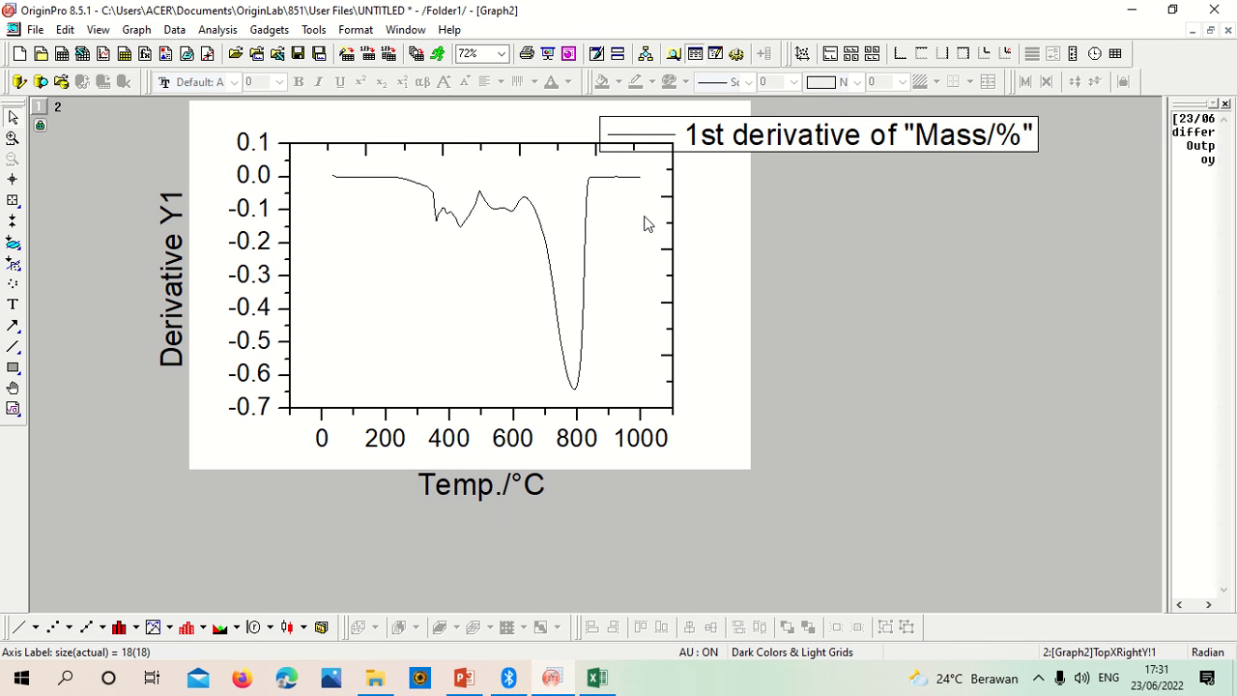
scroll(521, 194, "down", 1)
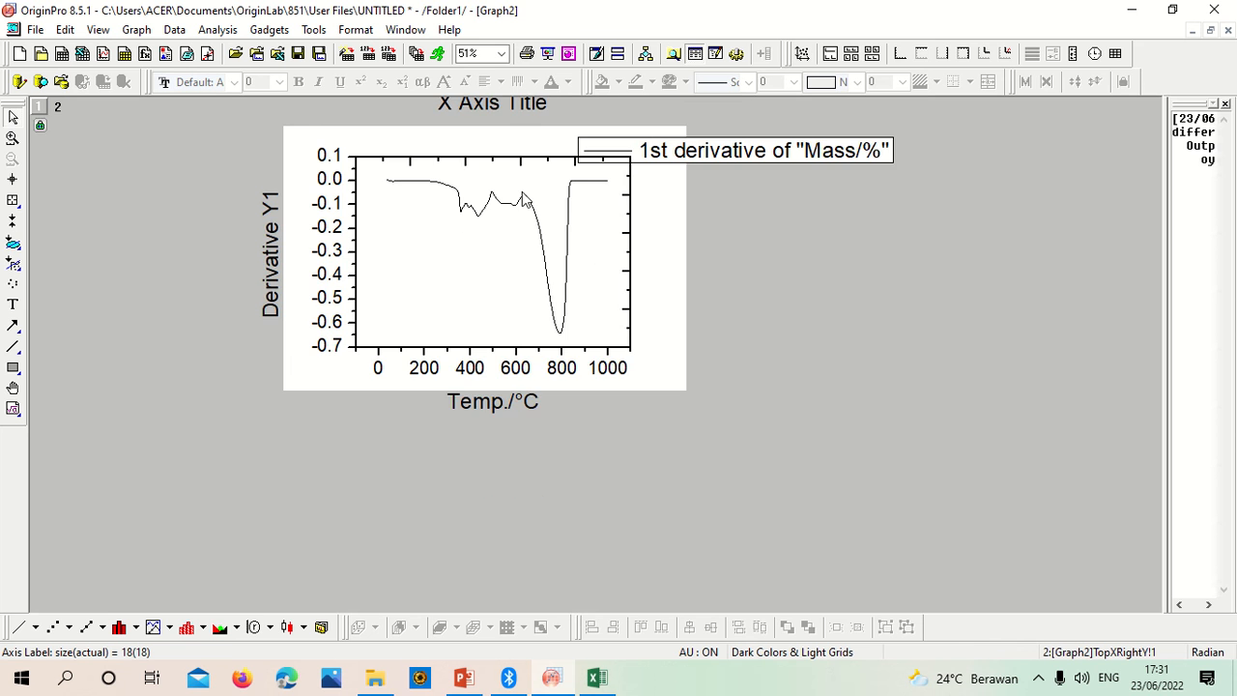
left_click(532, 110)
key("Delete")
scroll(531, 111, "up", 1)
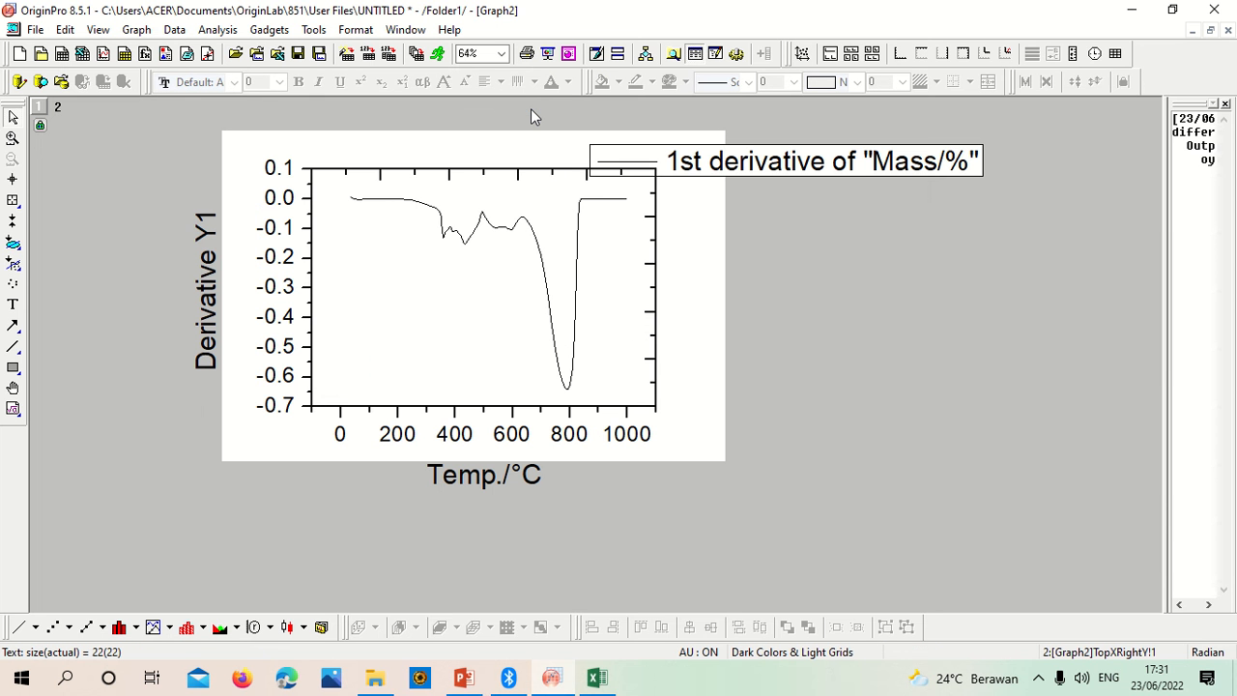
Smooth the first-derivative curve with the Savitzky-Golay method, using 10 points of window and polynomial order 2.
left_click(539, 242)
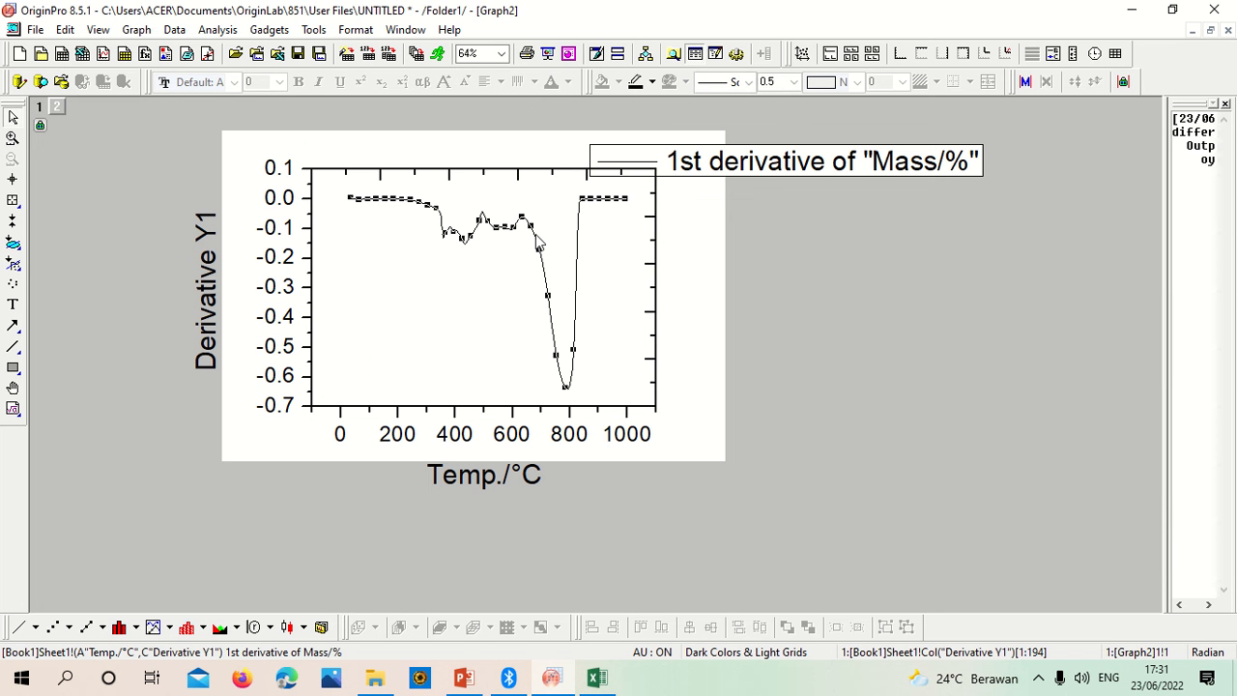
left_click(475, 280)
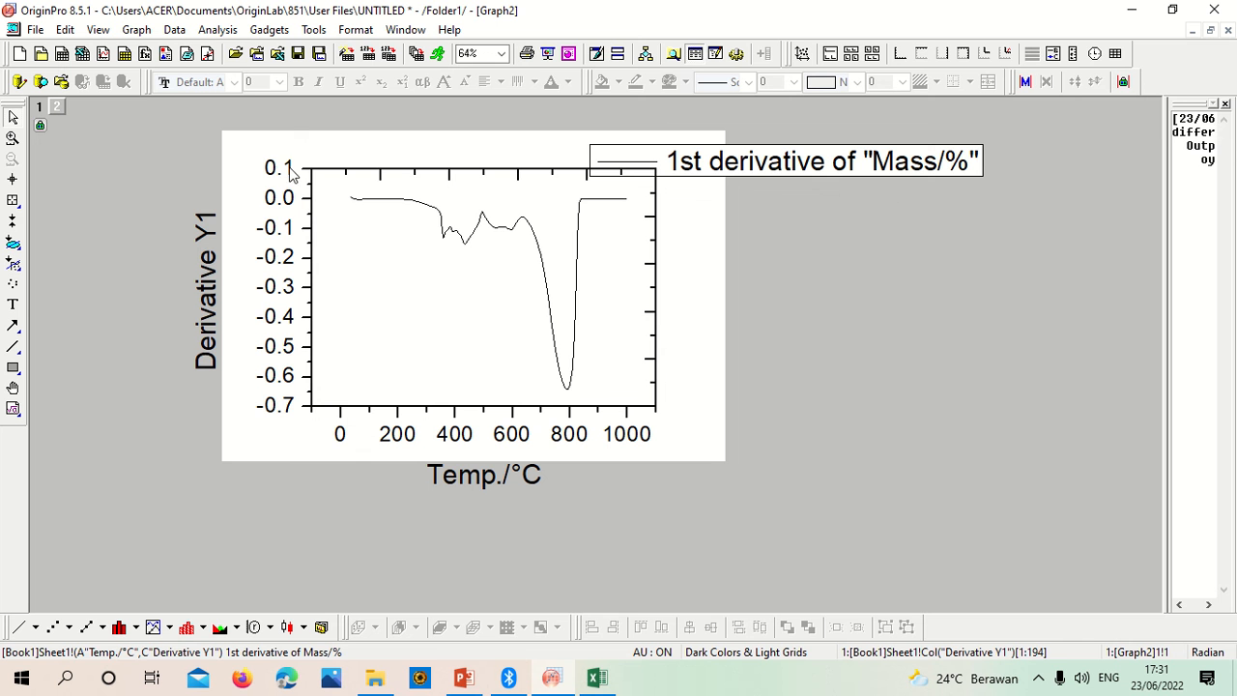
left_click(229, 32)
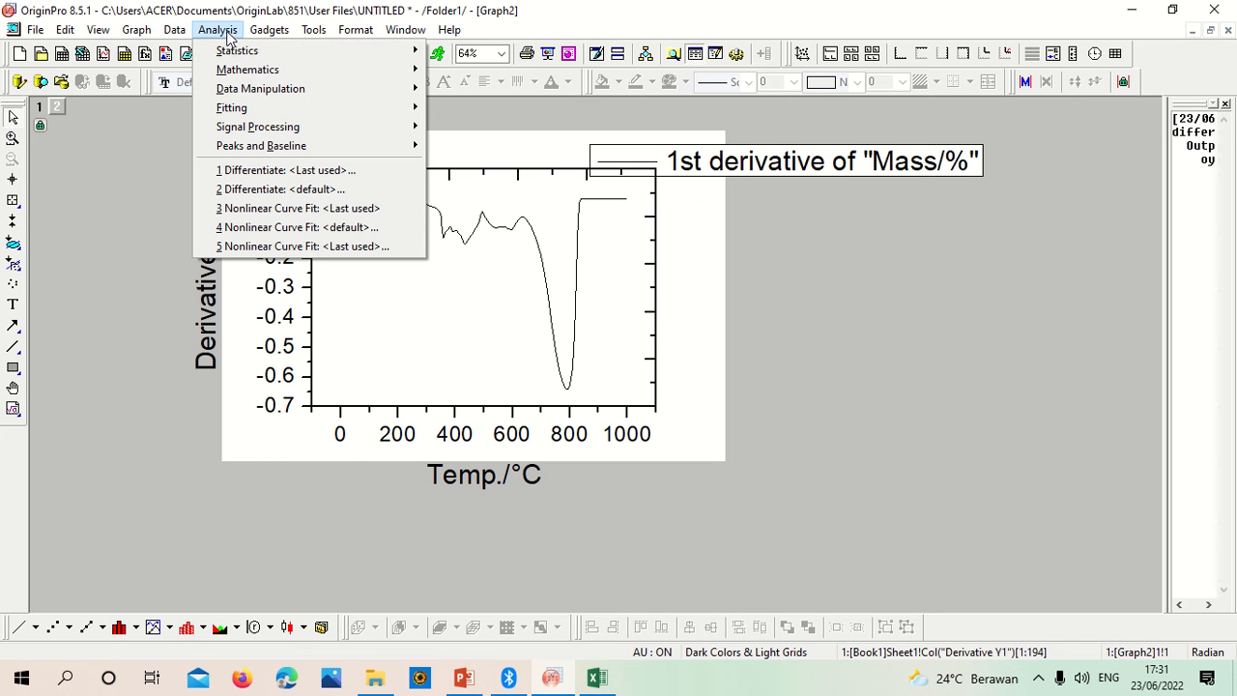
mouse_move(253, 131)
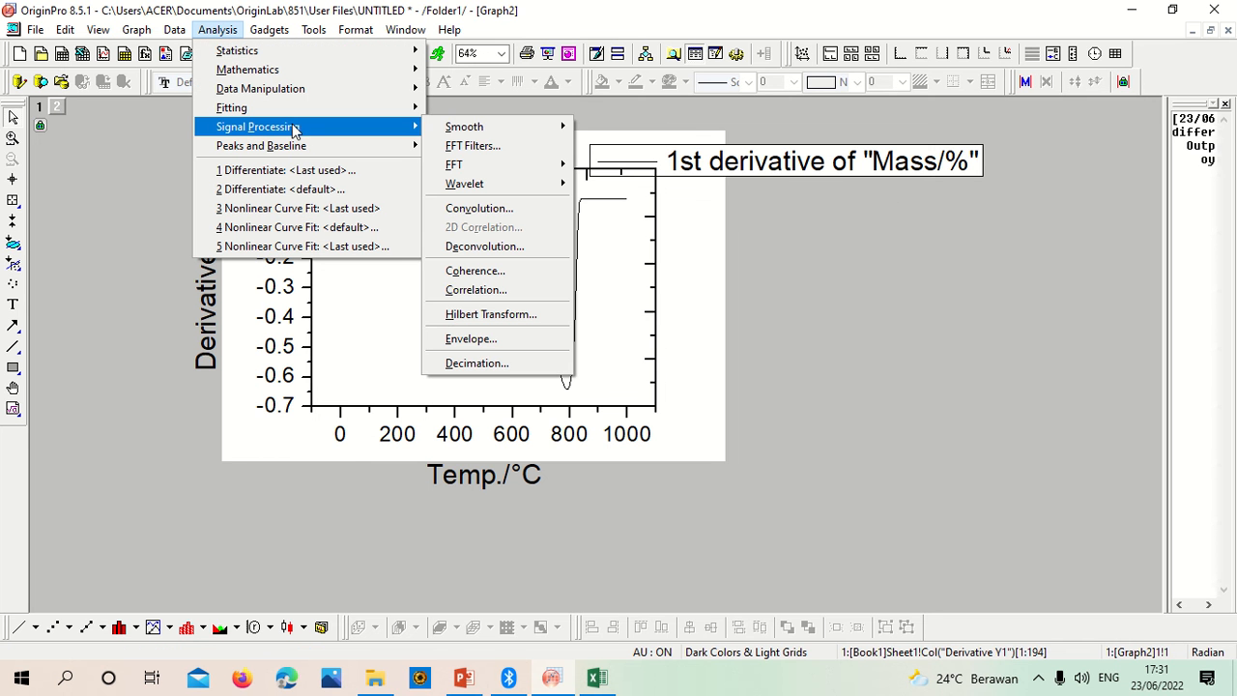
mouse_move(473, 127)
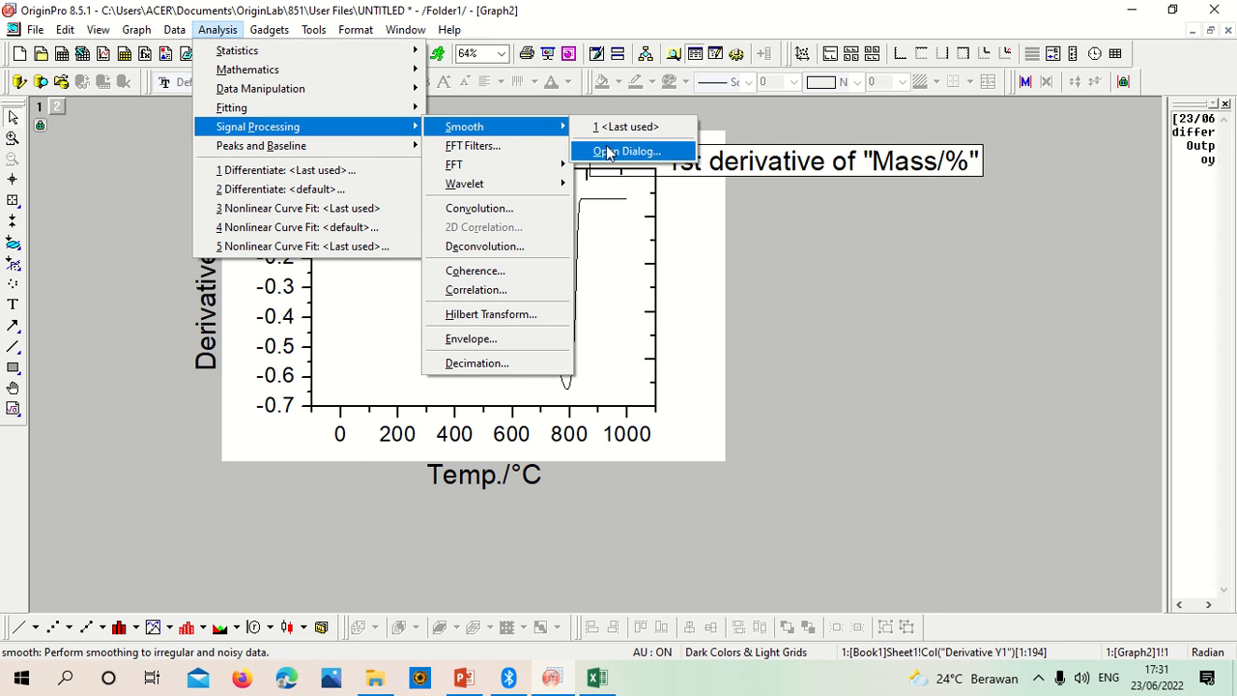
left_click(605, 150)
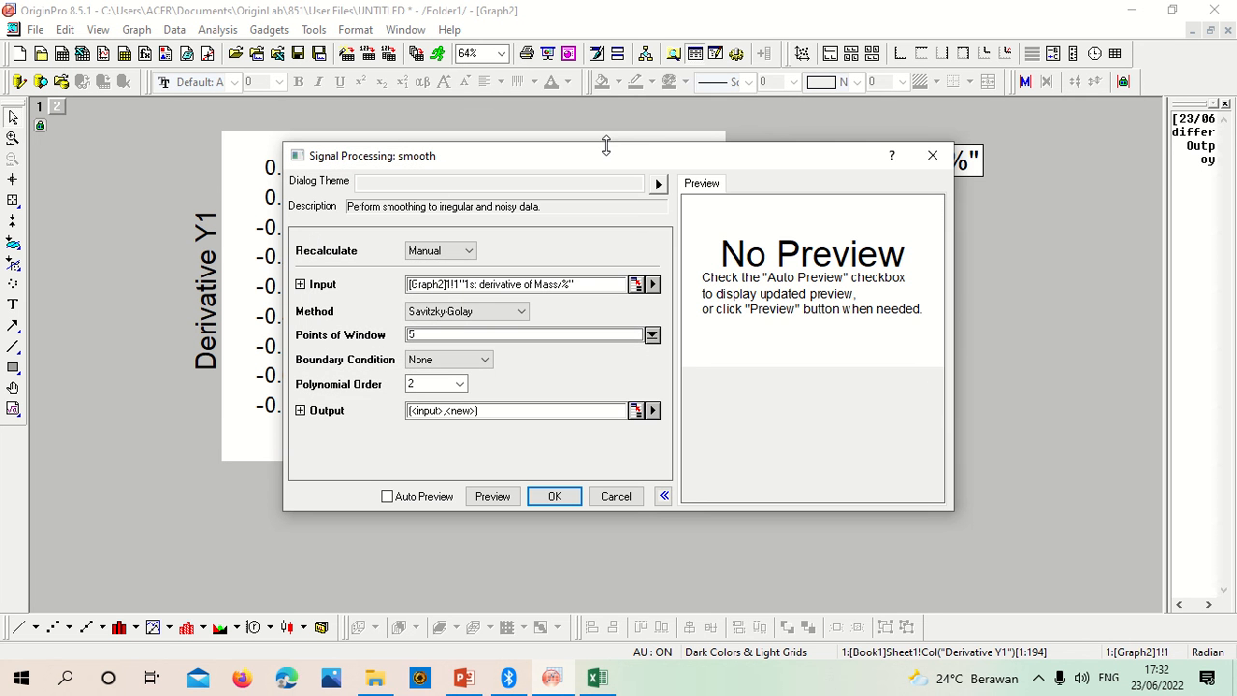
double_click(449, 335)
type("10")
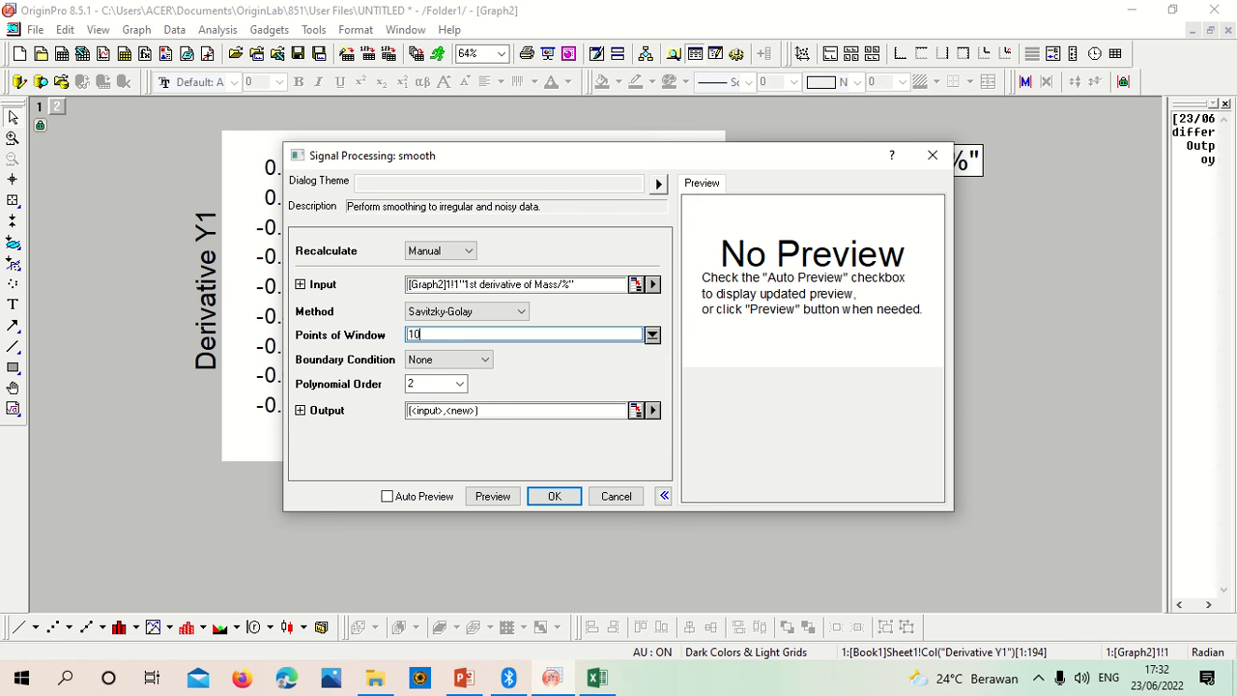
left_click(564, 496)
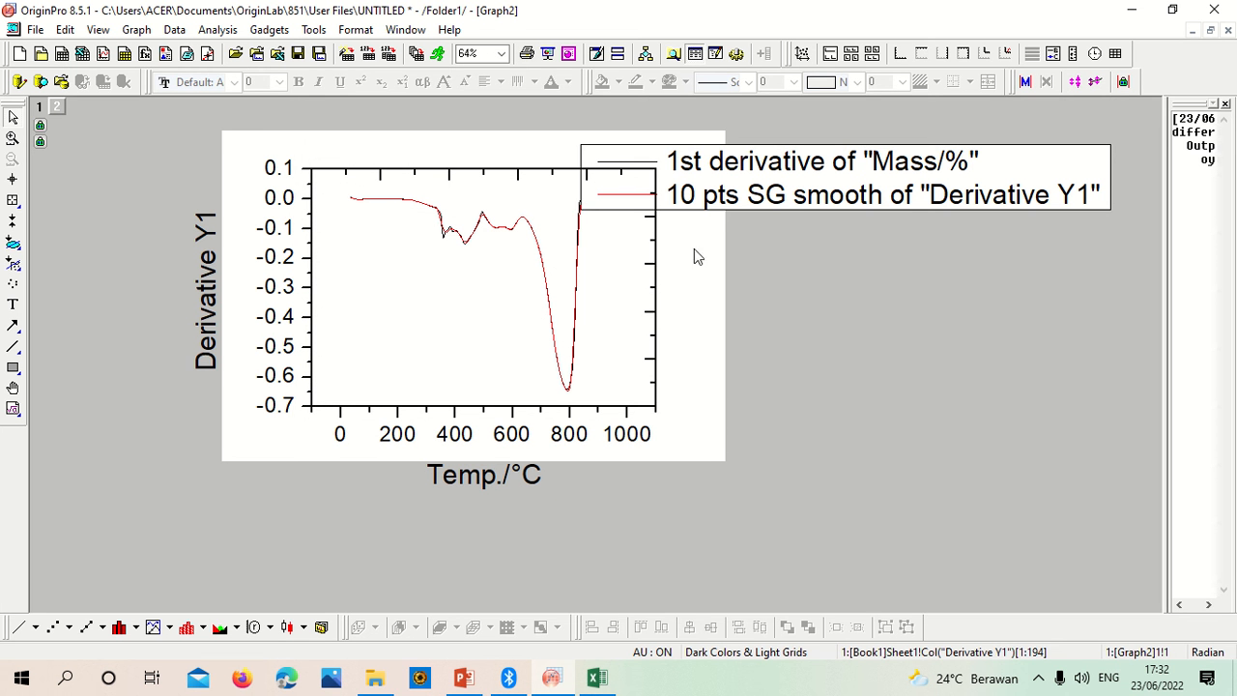
Set the derivative graph's legend to font size 15 and move it up and to the right, clear of the curves.
left_click(691, 210)
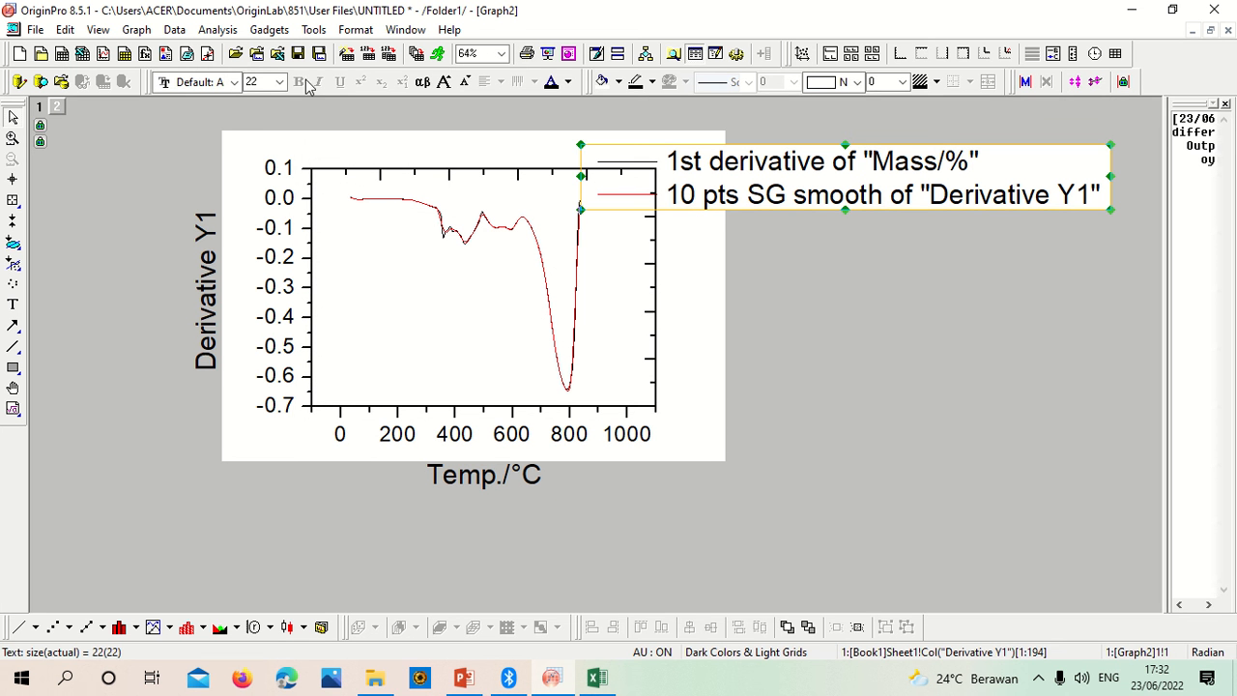
double_click(259, 81)
type("15")
key("Return")
left_click(788, 255)
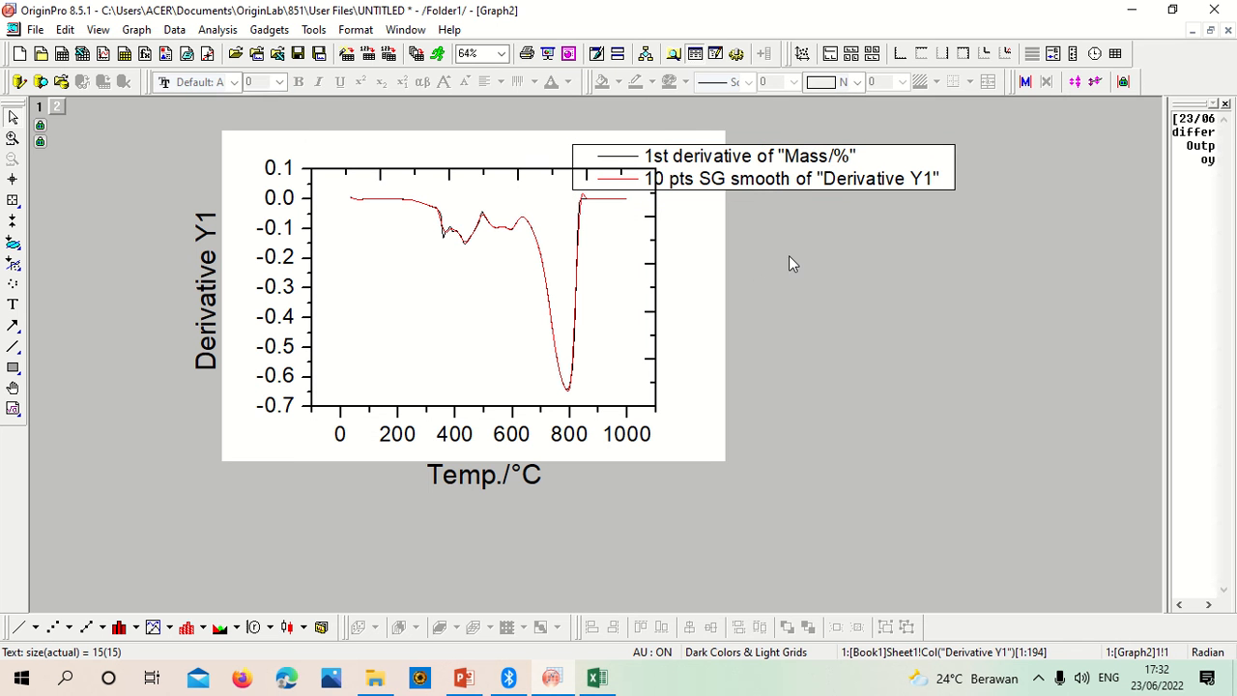
left_click(767, 185)
left_click_drag(749, 191, 814, 173)
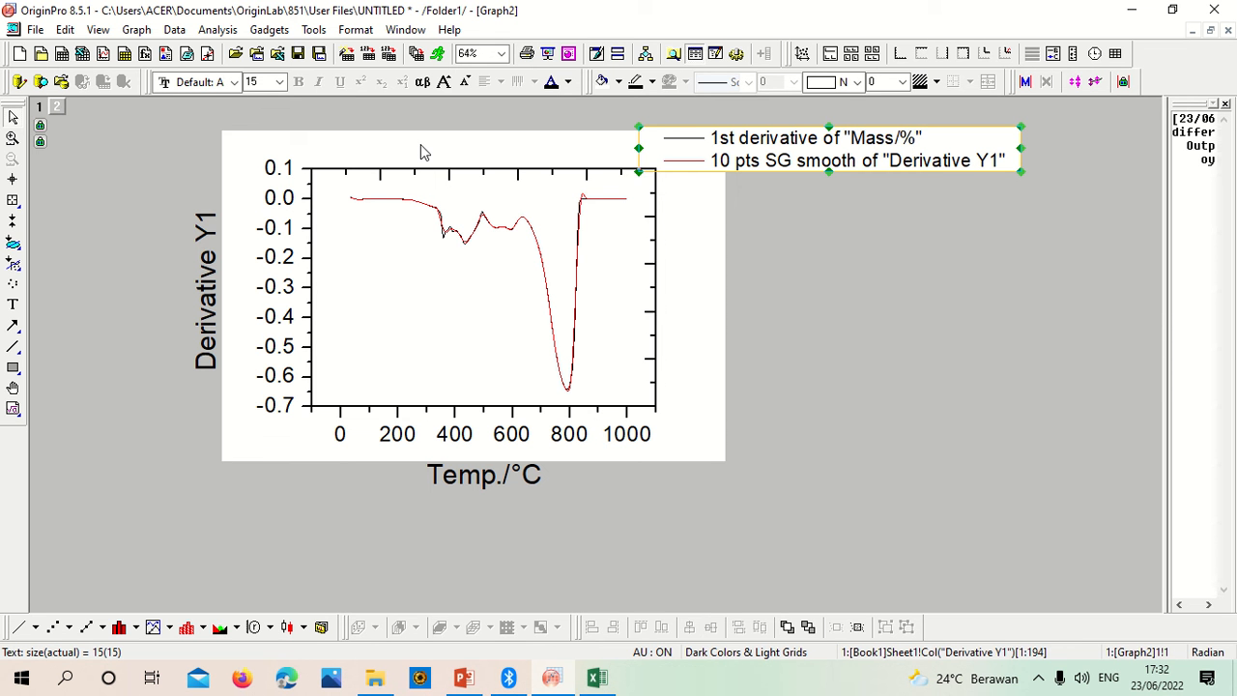
mouse_move(483, 5)
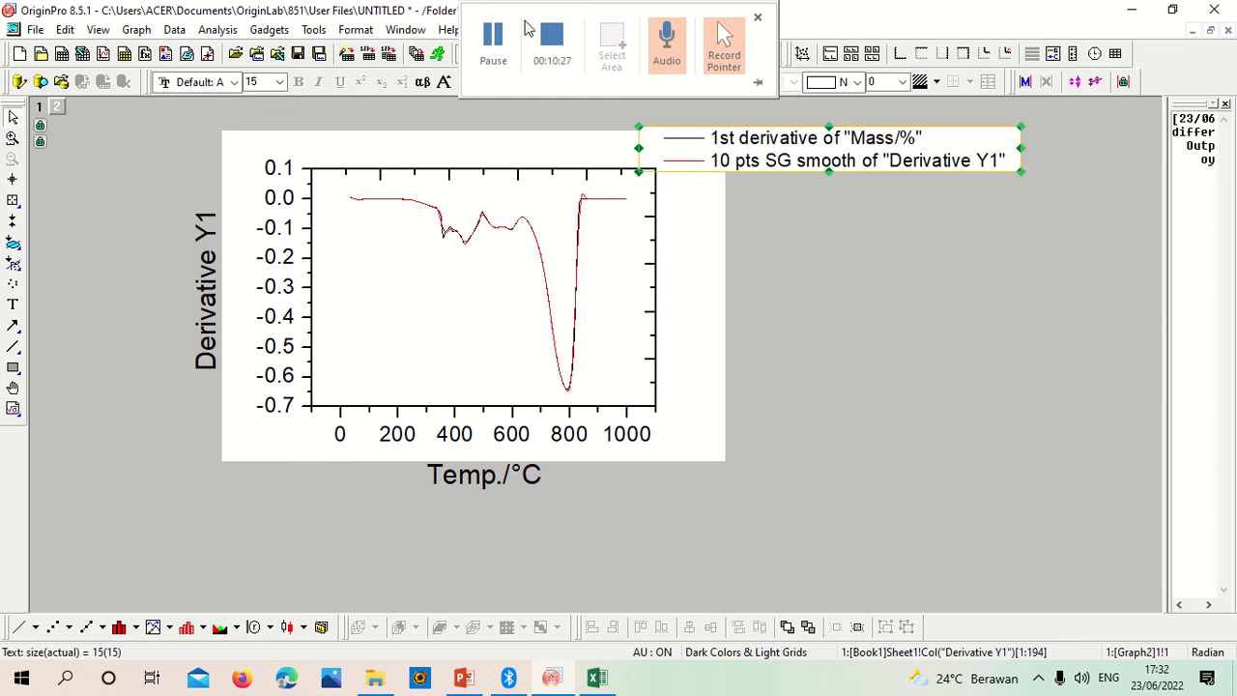